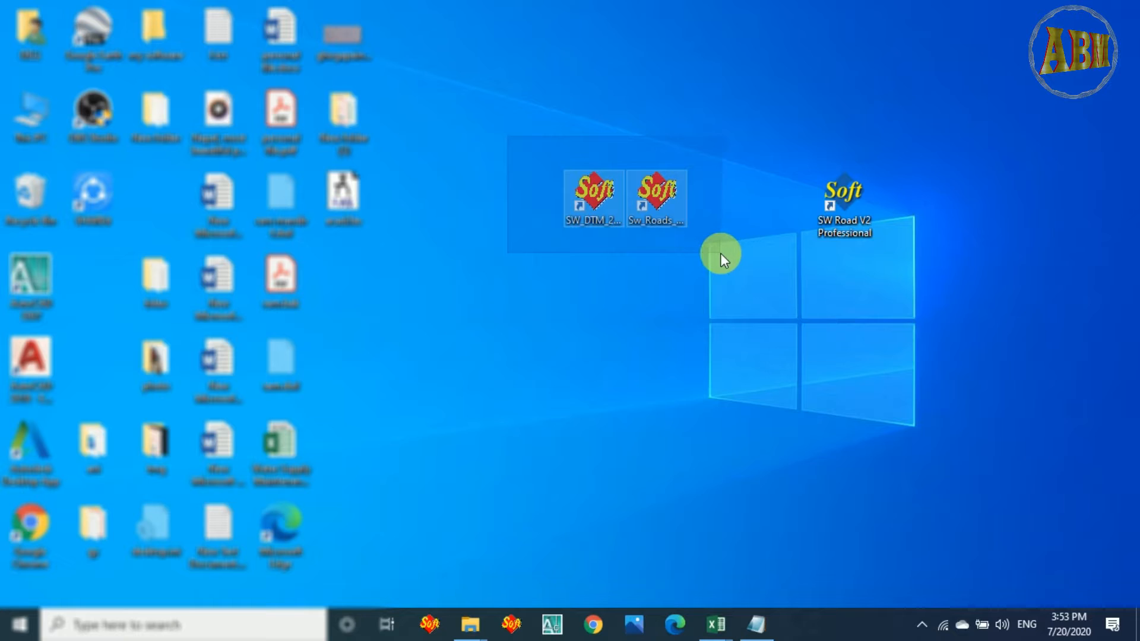
left_click(659, 124)
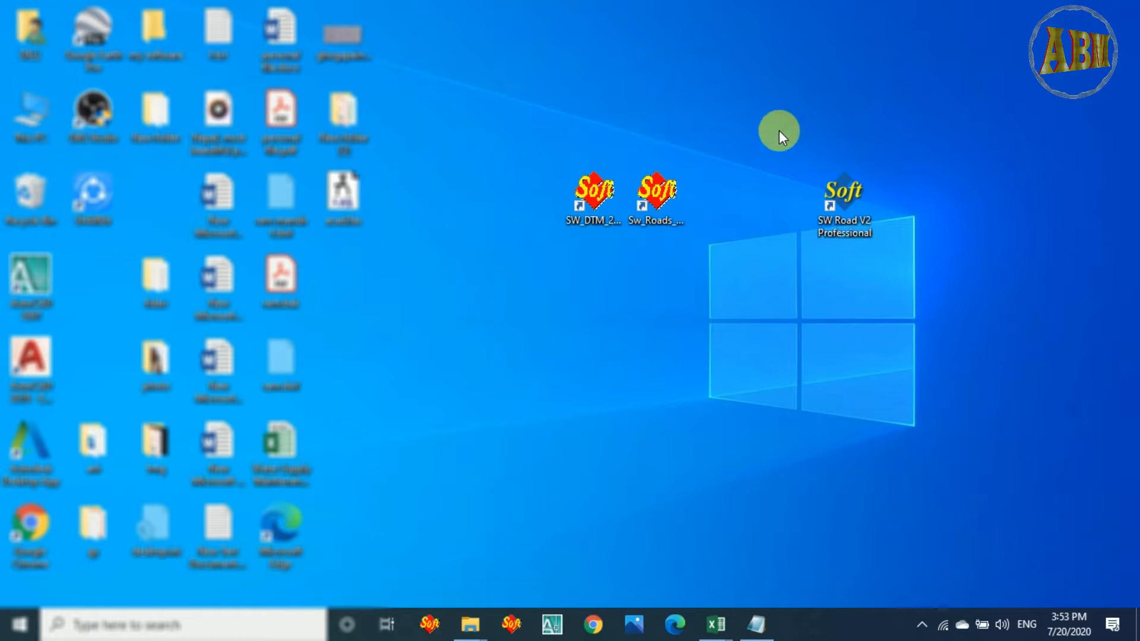
left_click_drag(779, 130, 901, 262)
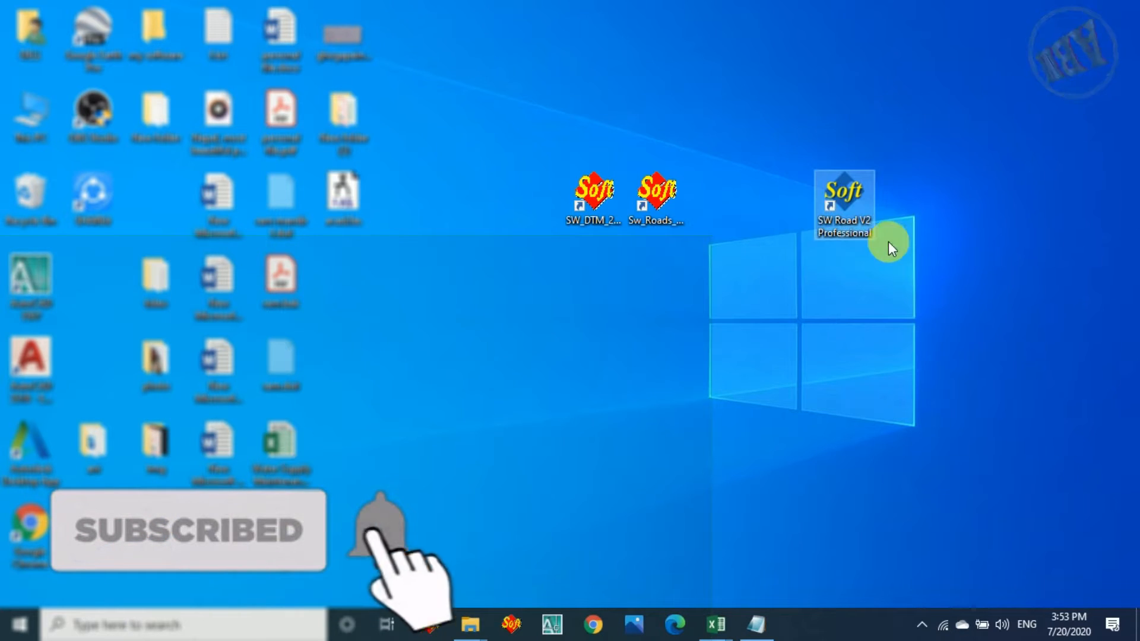
left_click_drag(518, 151, 756, 273)
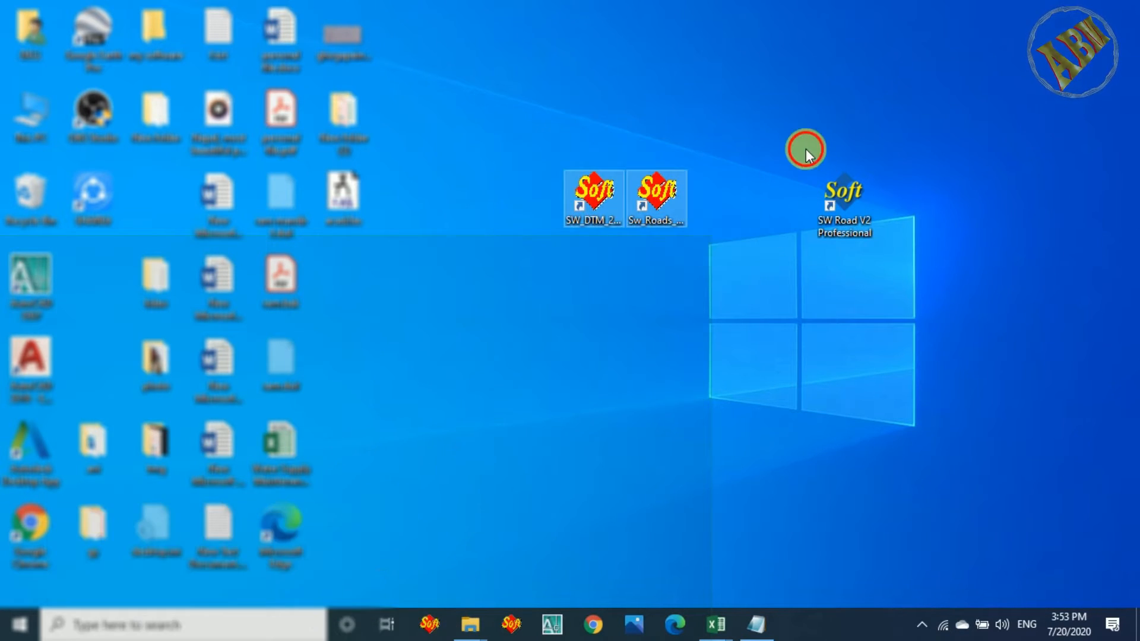
left_click_drag(807, 148, 899, 280)
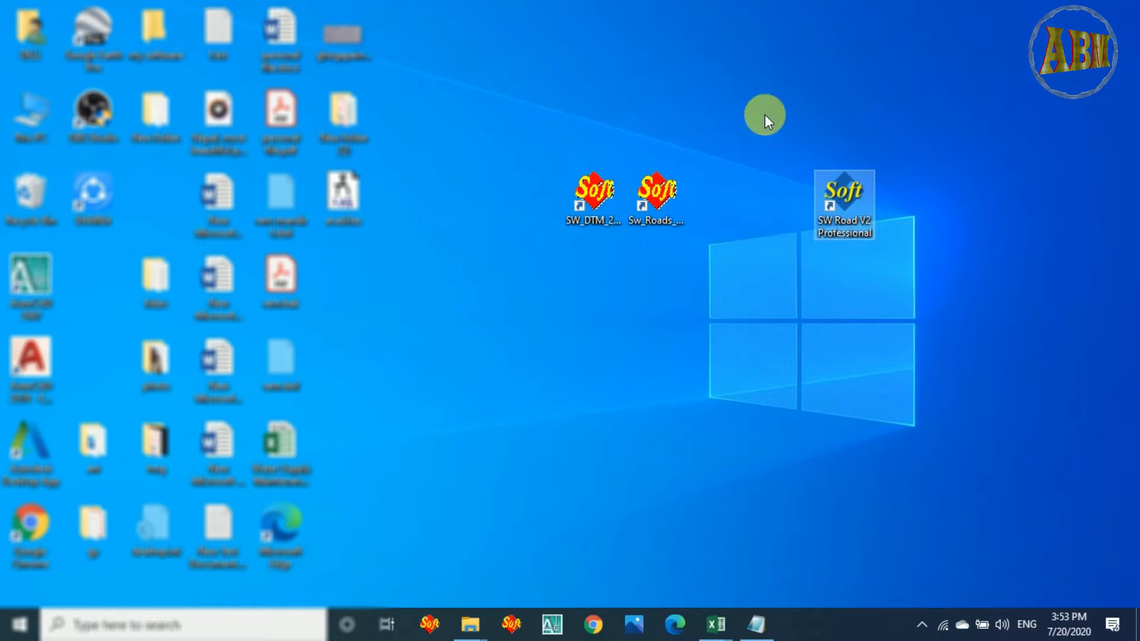
left_click_drag(765, 116, 911, 296)
left_click(844, 120)
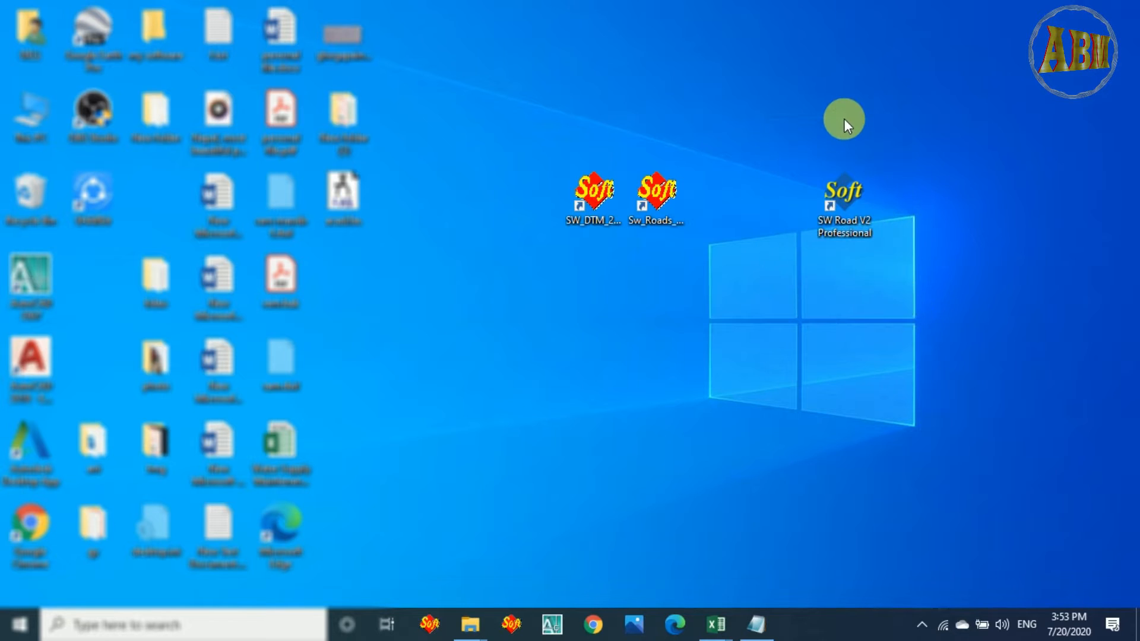
left_click_drag(800, 135, 911, 279)
left_click_drag(545, 155, 615, 231)
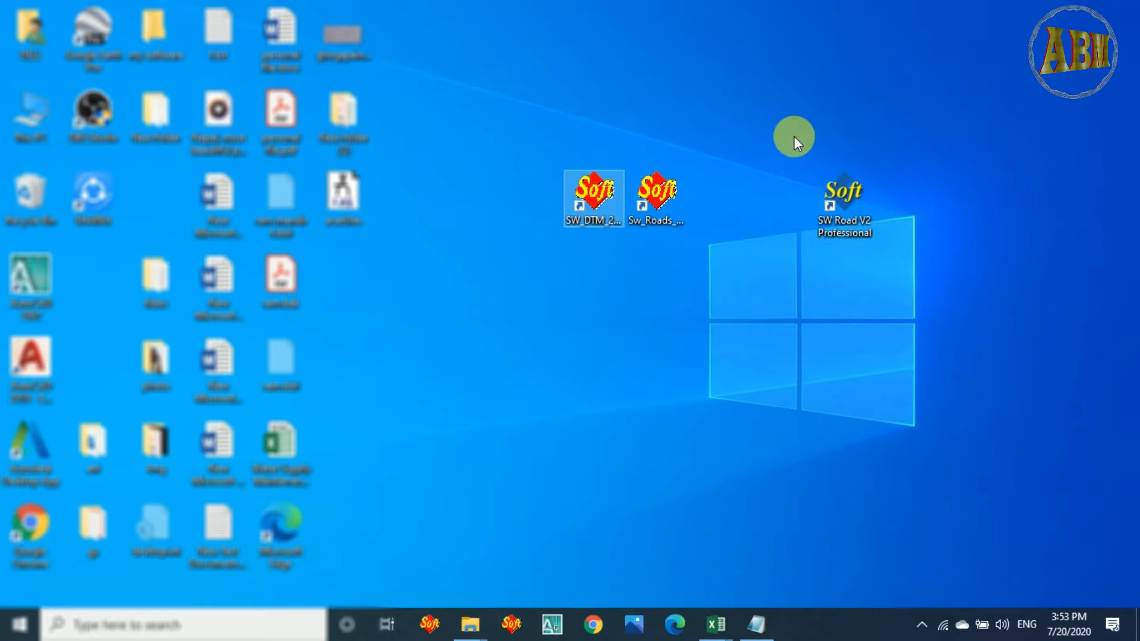
left_click_drag(793, 136, 882, 251)
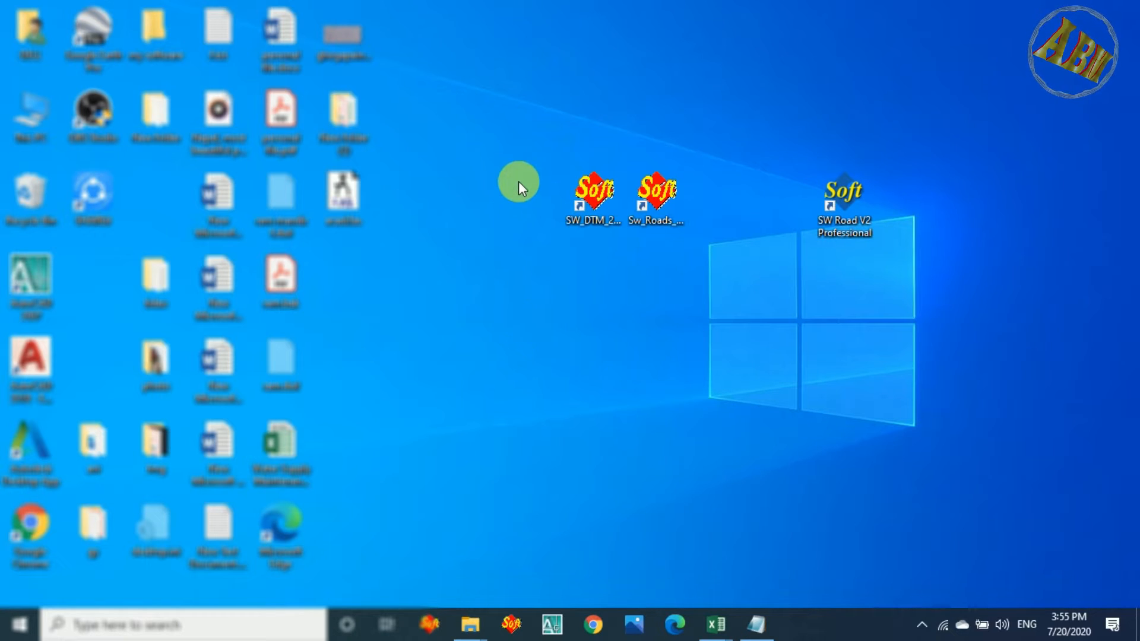
left_click_drag(509, 119, 721, 277)
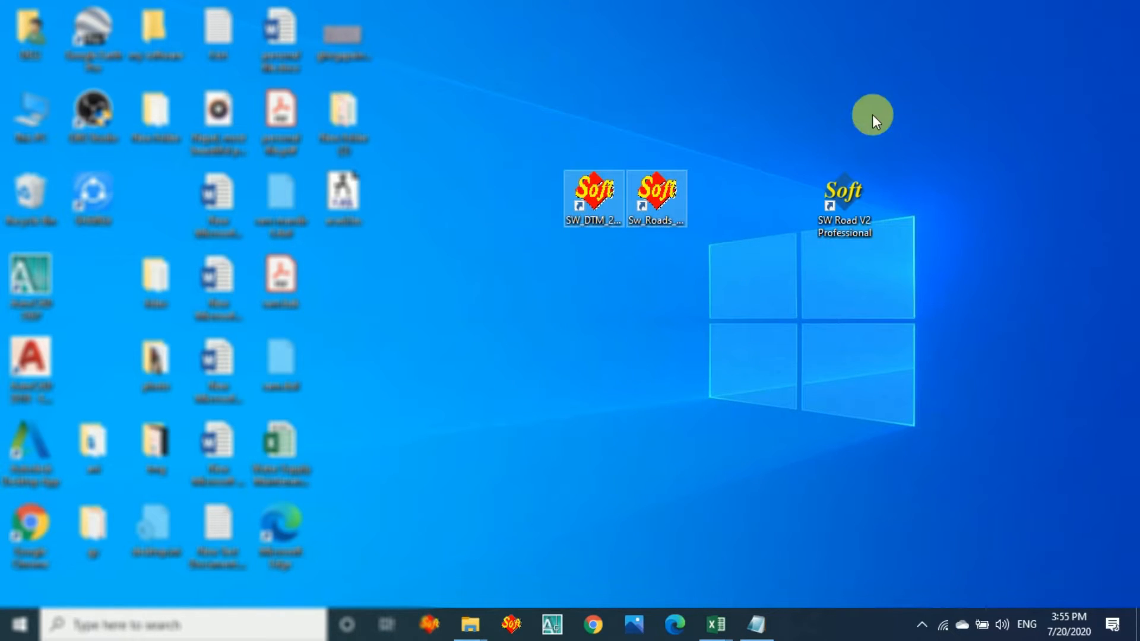
left_click_drag(797, 151, 930, 276)
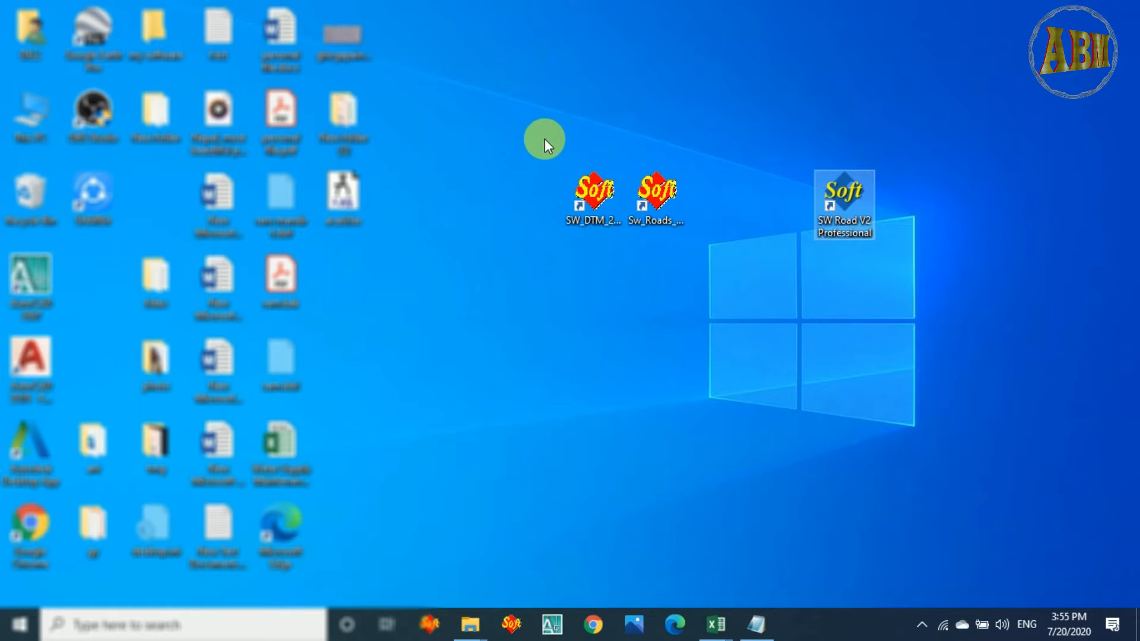
left_click_drag(543, 136, 715, 257)
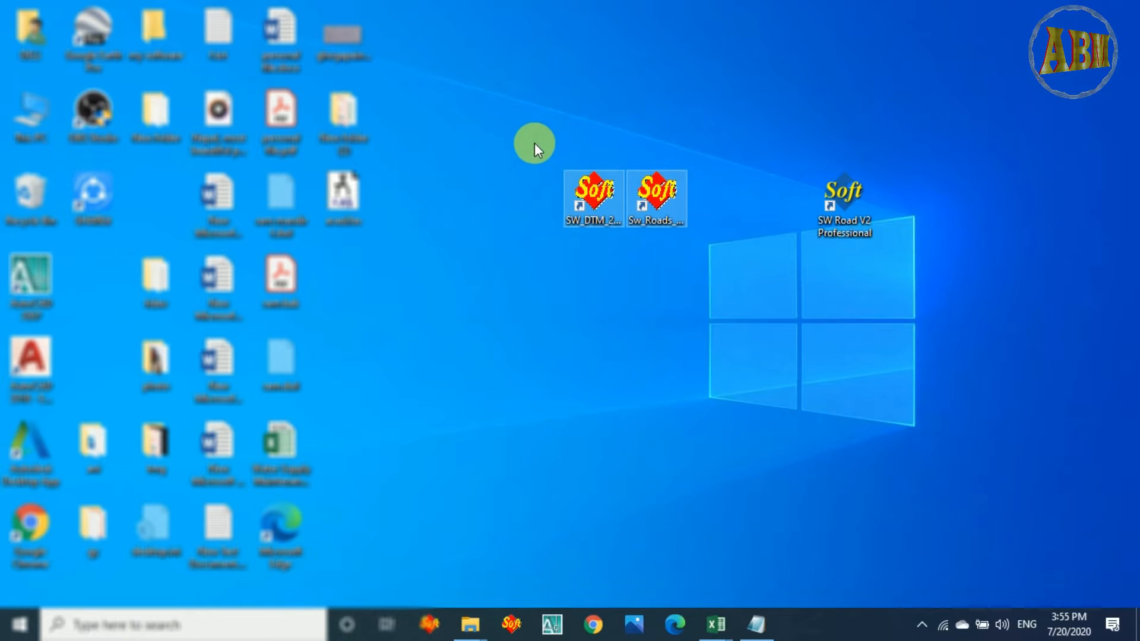
left_click_drag(535, 143, 633, 252)
left_click(633, 251)
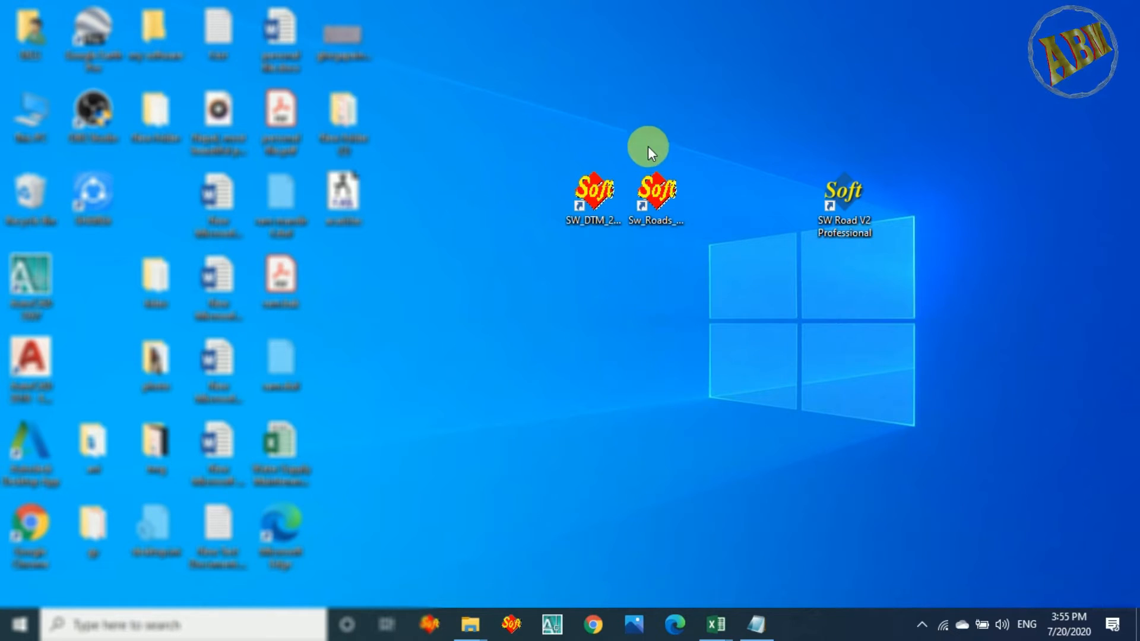
left_click_drag(633, 130, 704, 262)
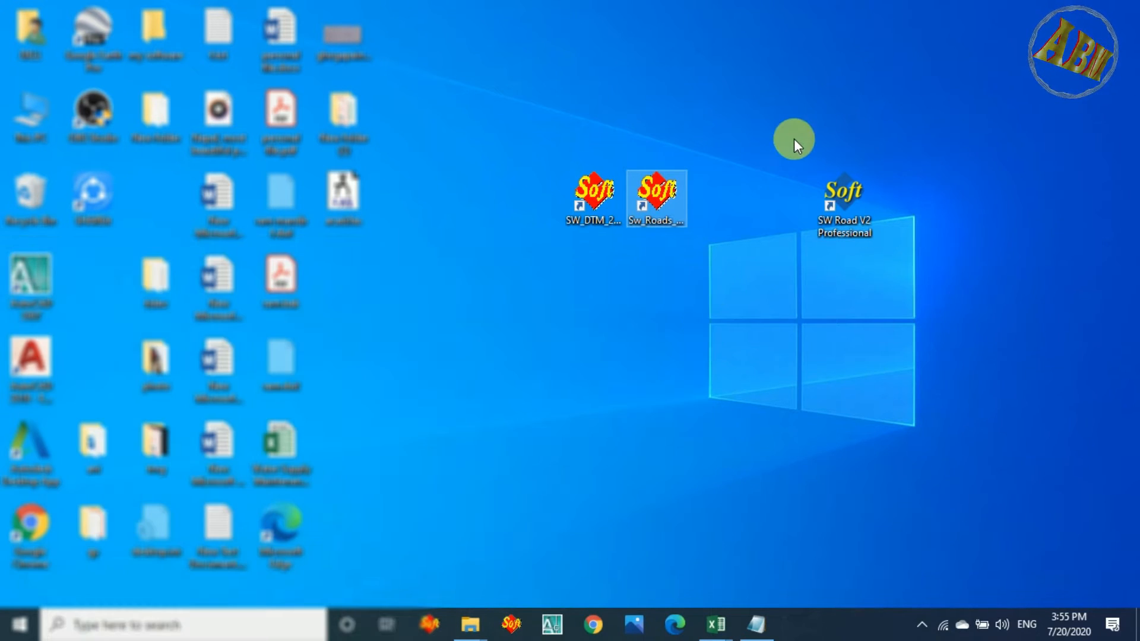
left_click_drag(793, 138, 888, 259)
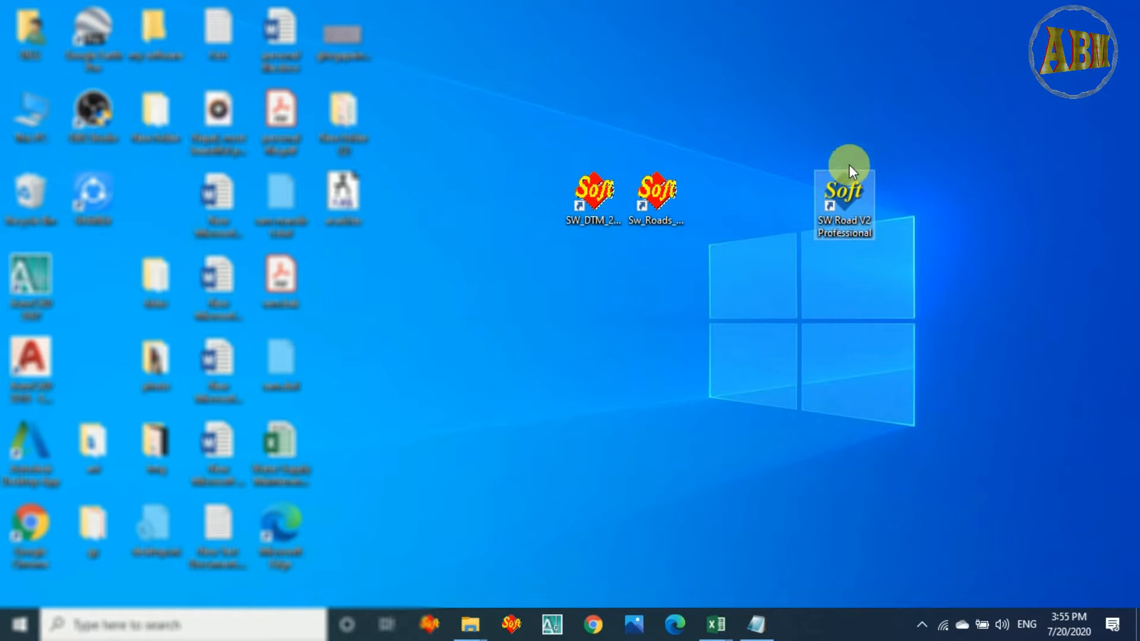
left_click_drag(775, 132, 955, 288)
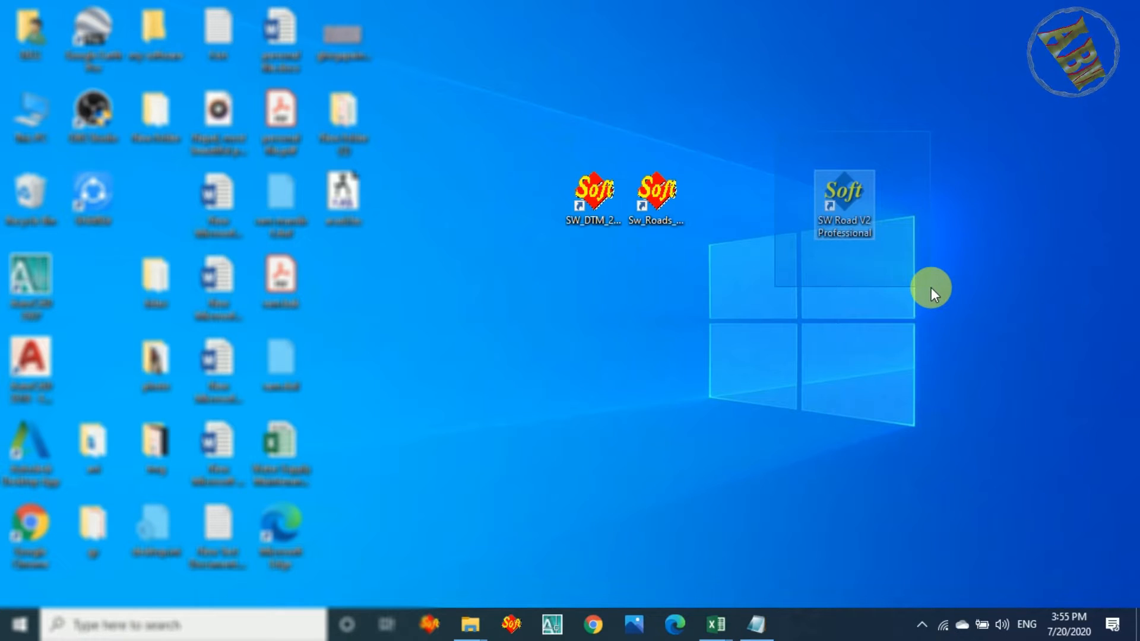
left_click_drag(932, 289, 932, 290)
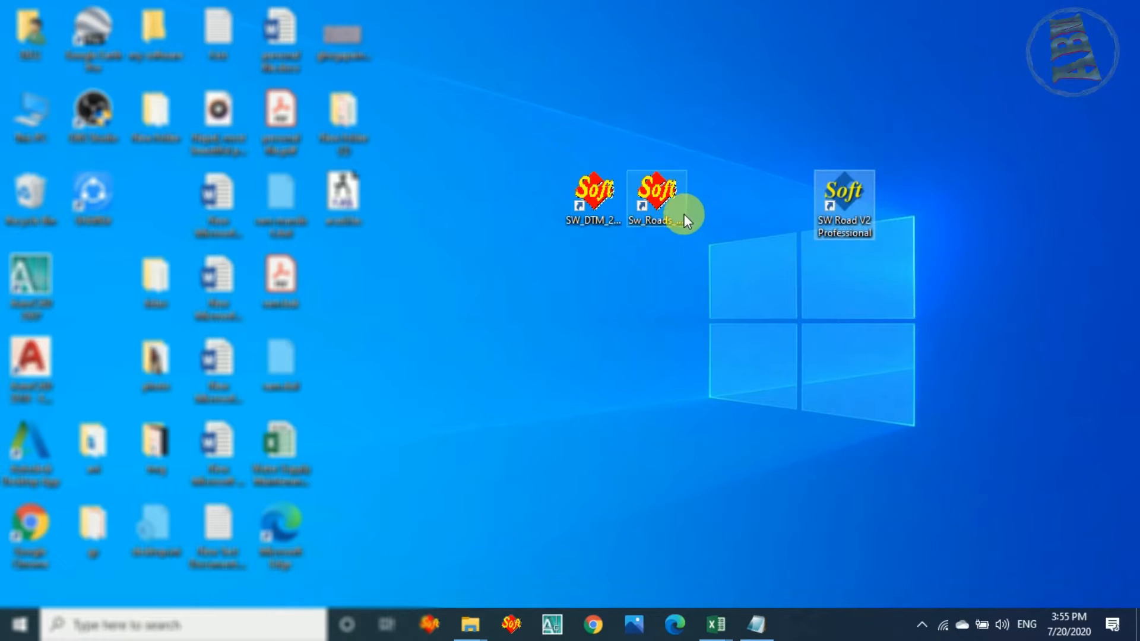
left_click_drag(561, 148, 700, 247)
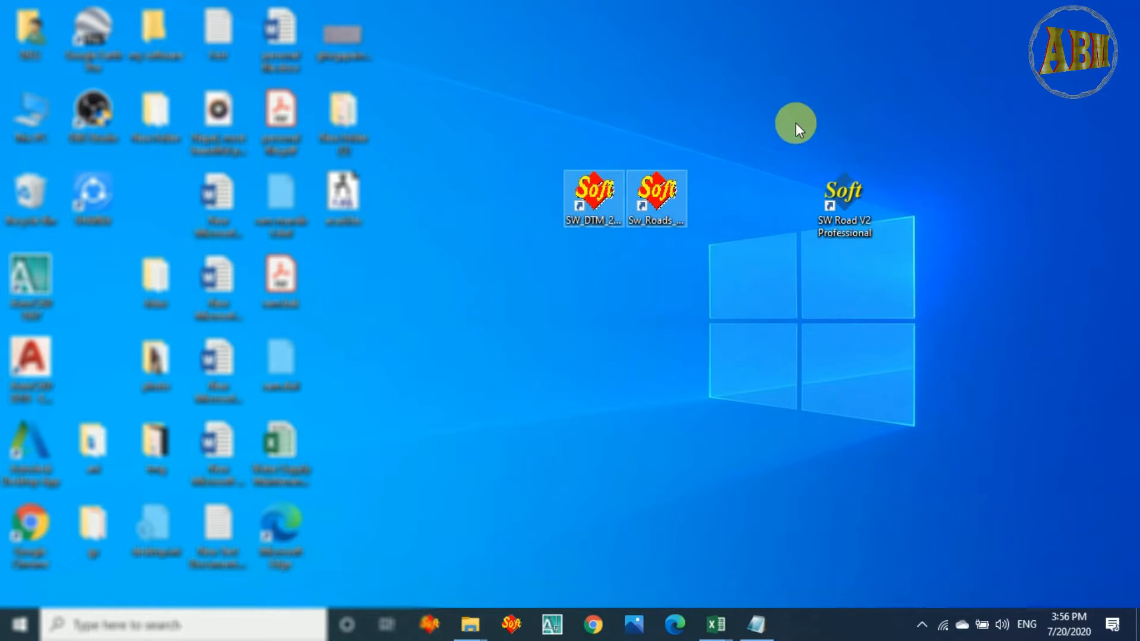
left_click_drag(768, 90, 927, 272)
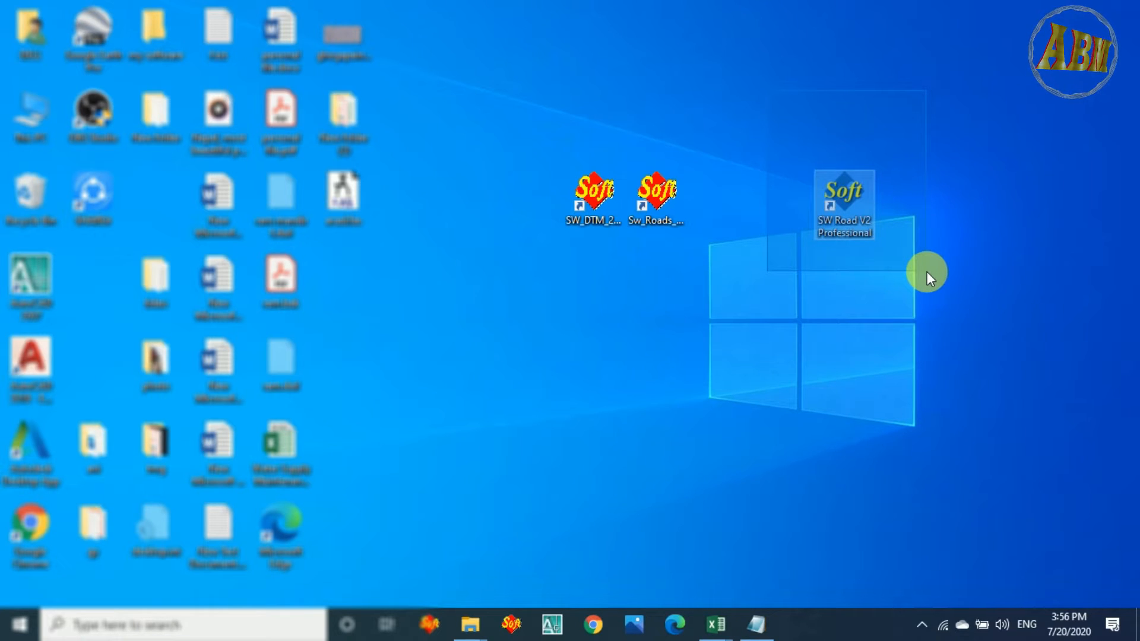
left_click_drag(928, 272, 928, 272)
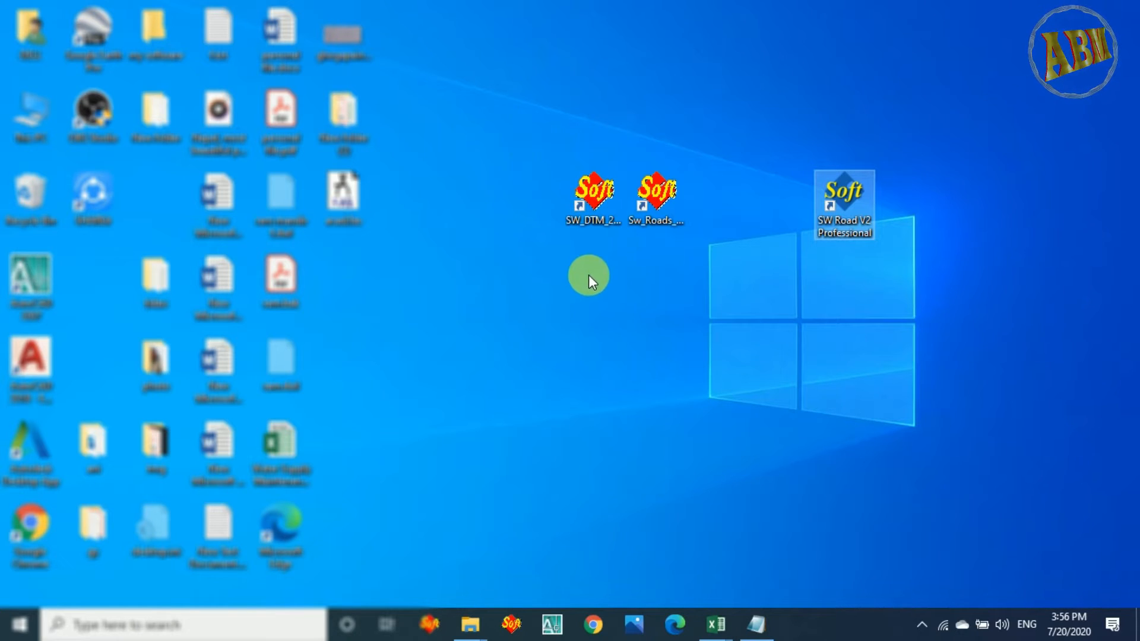
Switch to the TS data.xlsx workbook in Excel and examine its name, easting, northing, elevation and code columns.
mouse_move(721, 622)
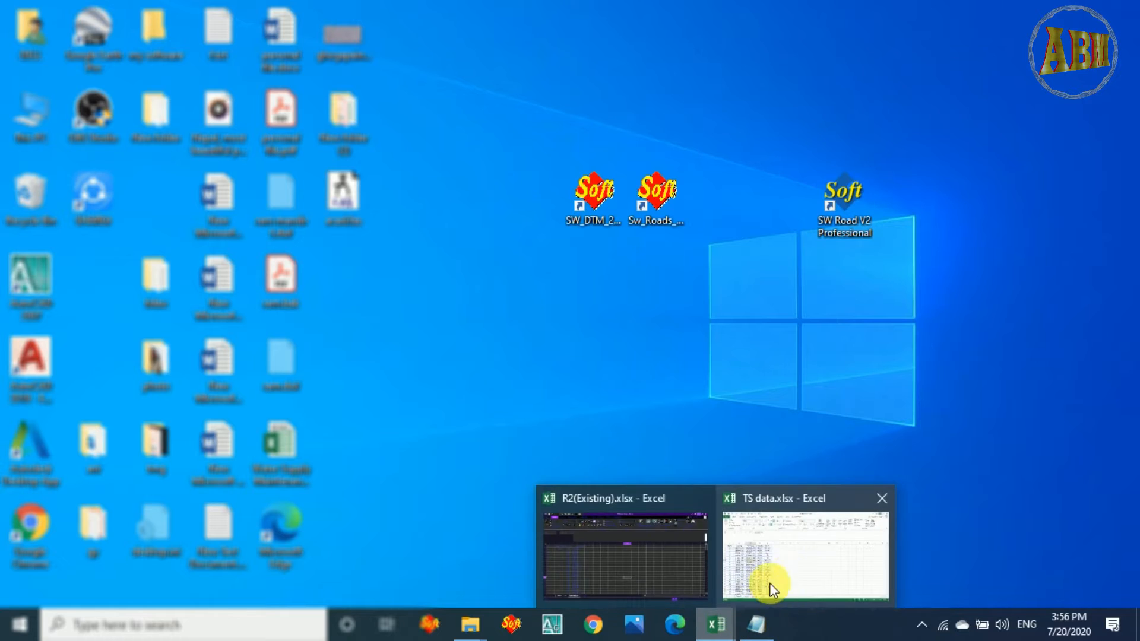
left_click(770, 581)
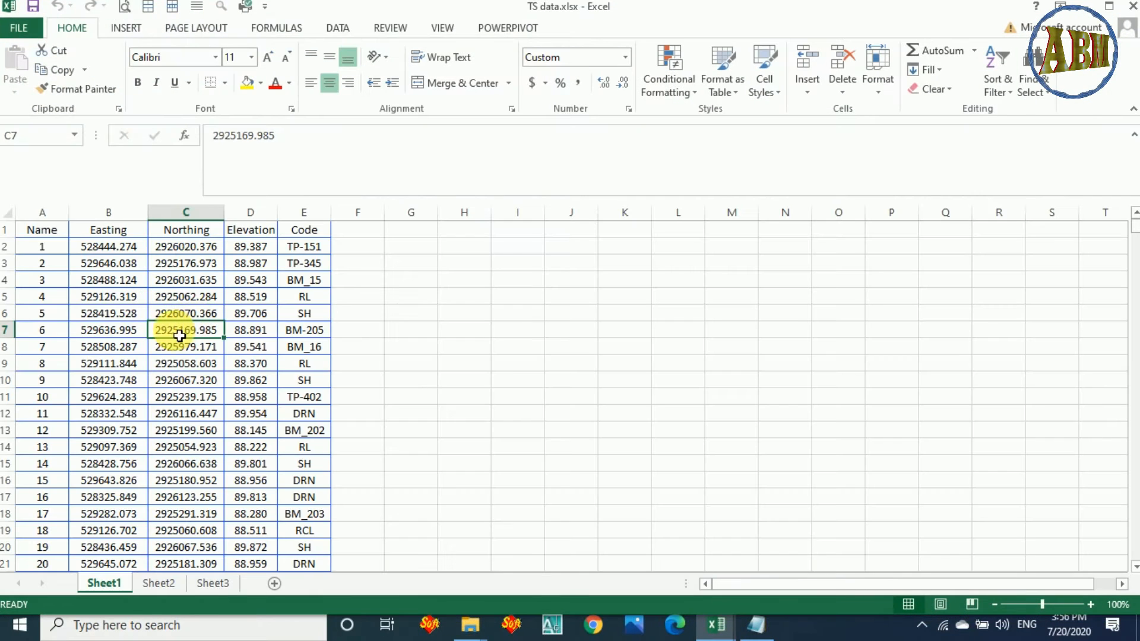
left_click(45, 244)
left_click_drag(45, 244, 281, 441)
left_click(479, 399)
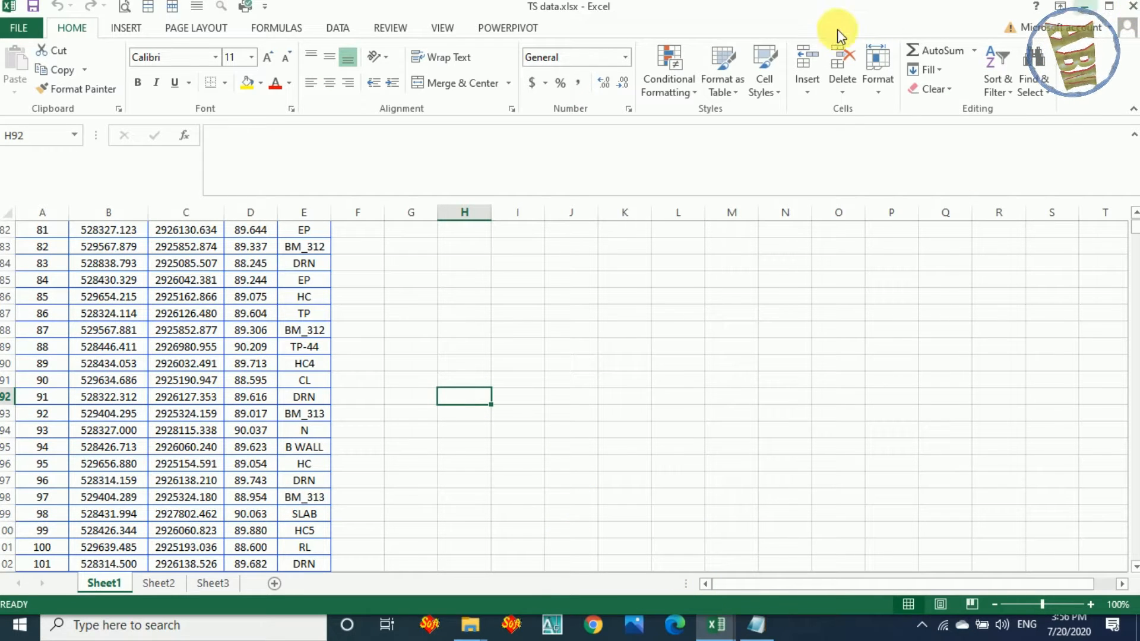
left_click(1084, 6)
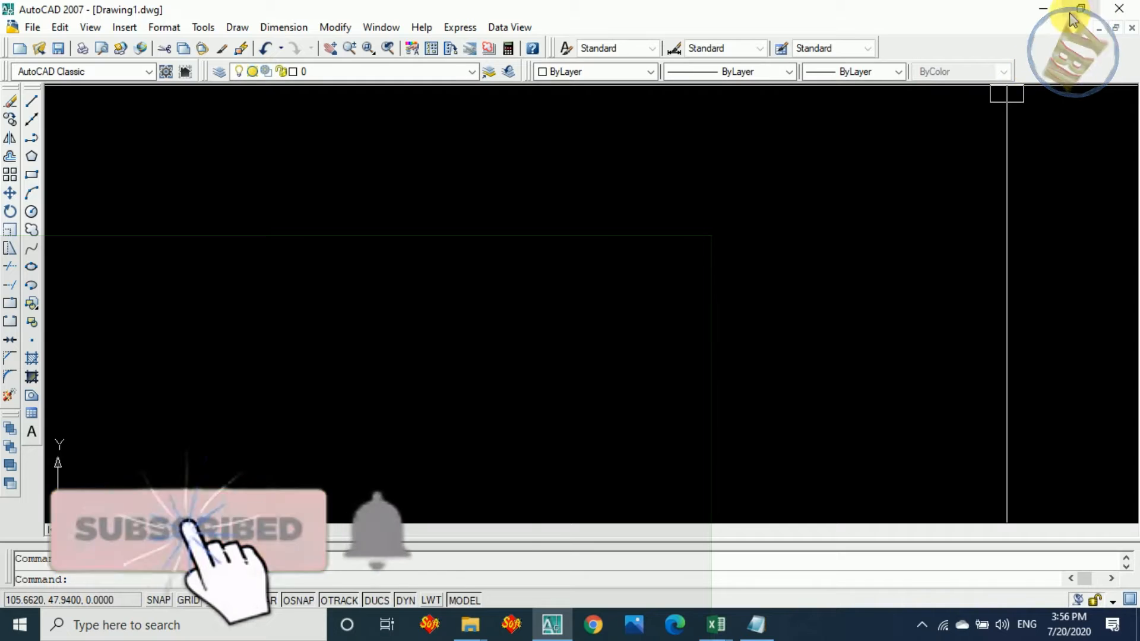
left_click(1043, 8)
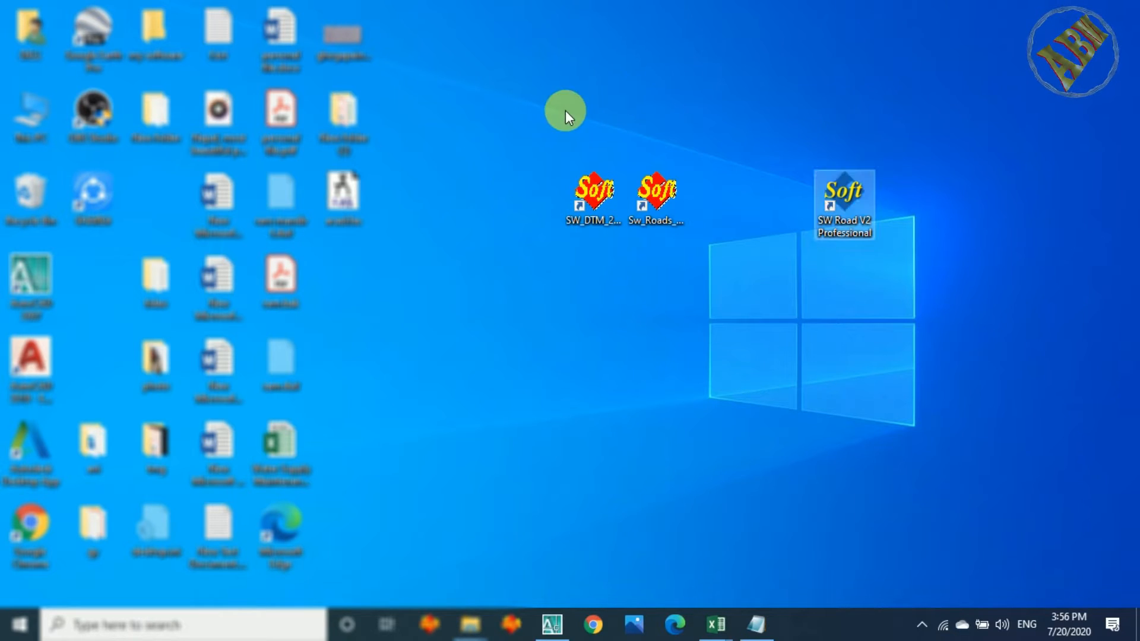
left_click_drag(565, 110, 702, 259)
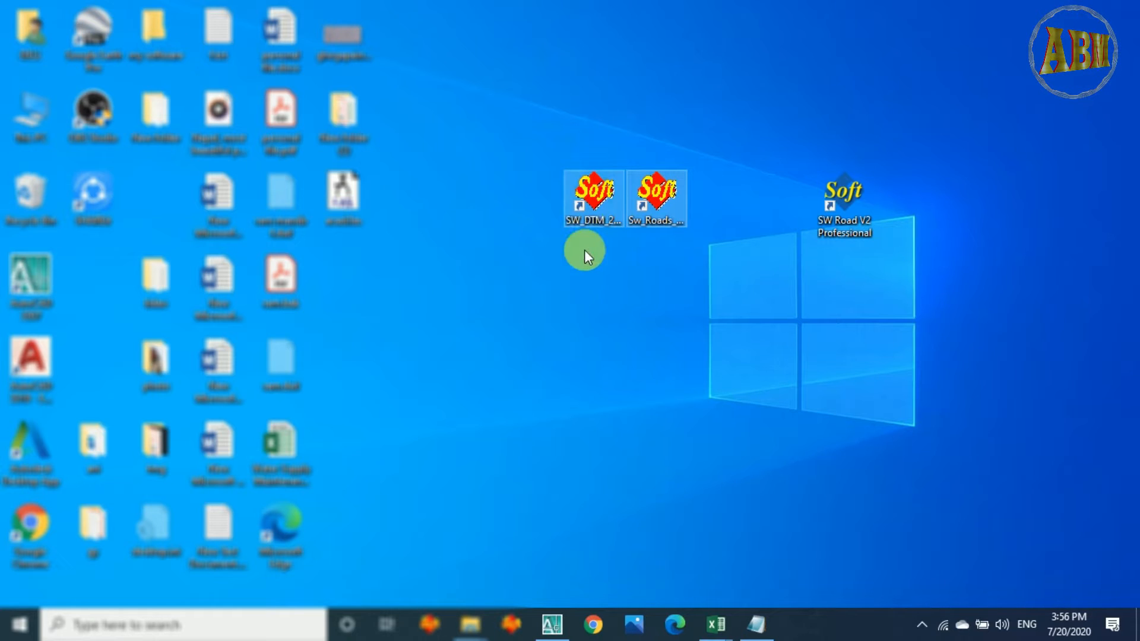
left_click_drag(783, 152, 915, 283)
left_click_drag(524, 167, 735, 265)
left_click(590, 208)
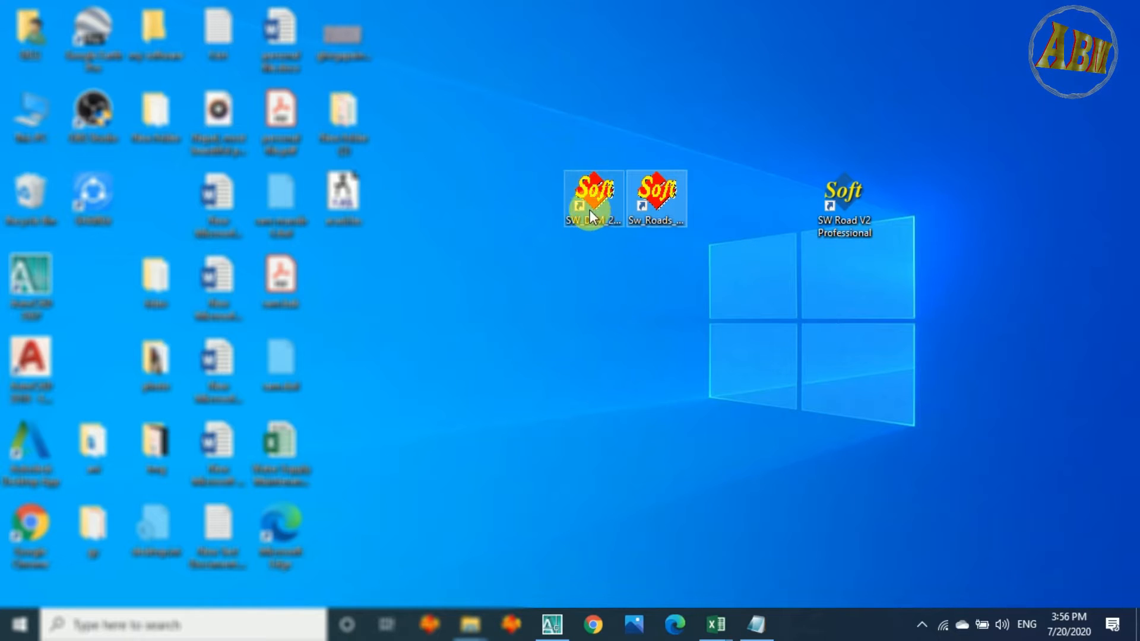
Switch to AutoCAD with Drawing1.dwg, launch SW_DTM and maximize the AutoCAD window.
left_click(552, 624)
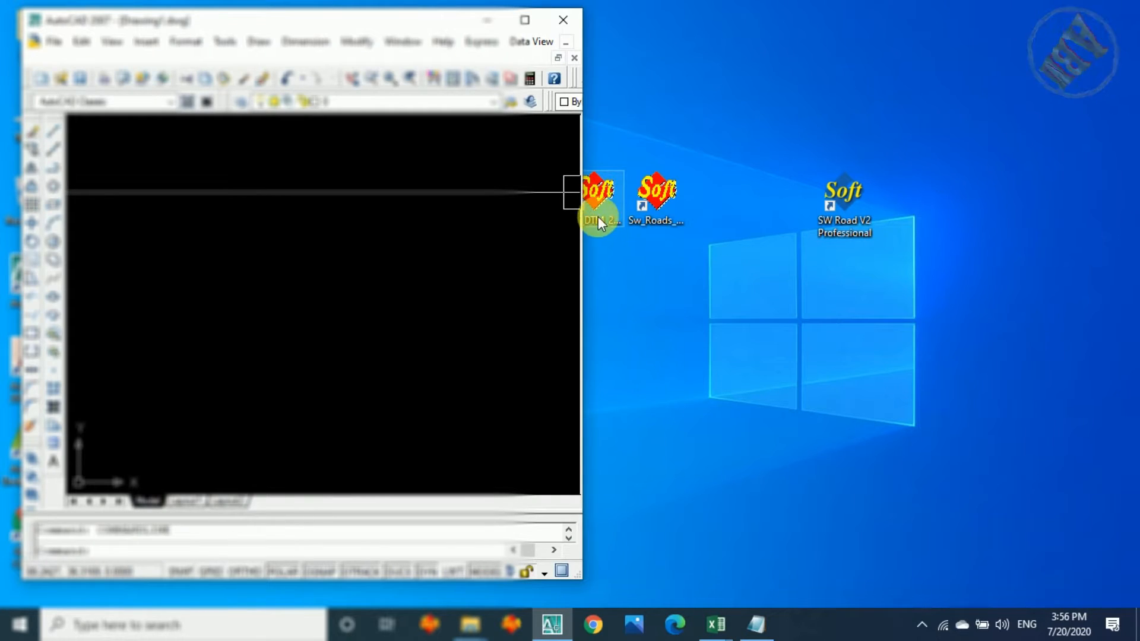
left_click(596, 229)
left_click(596, 202)
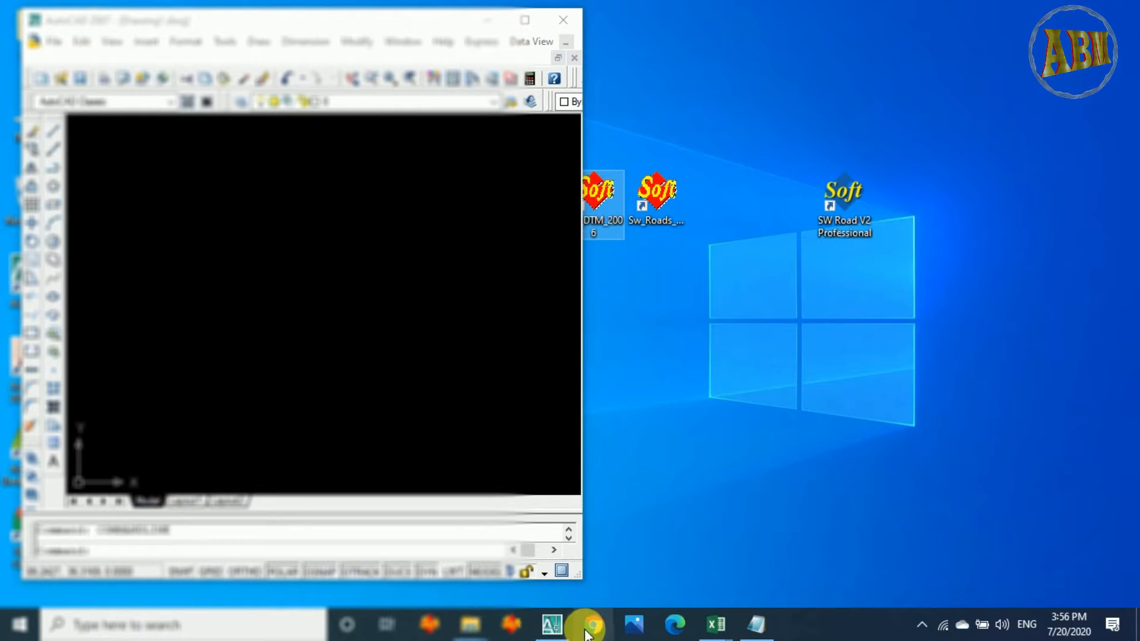
left_click(510, 625)
left_click(522, 20)
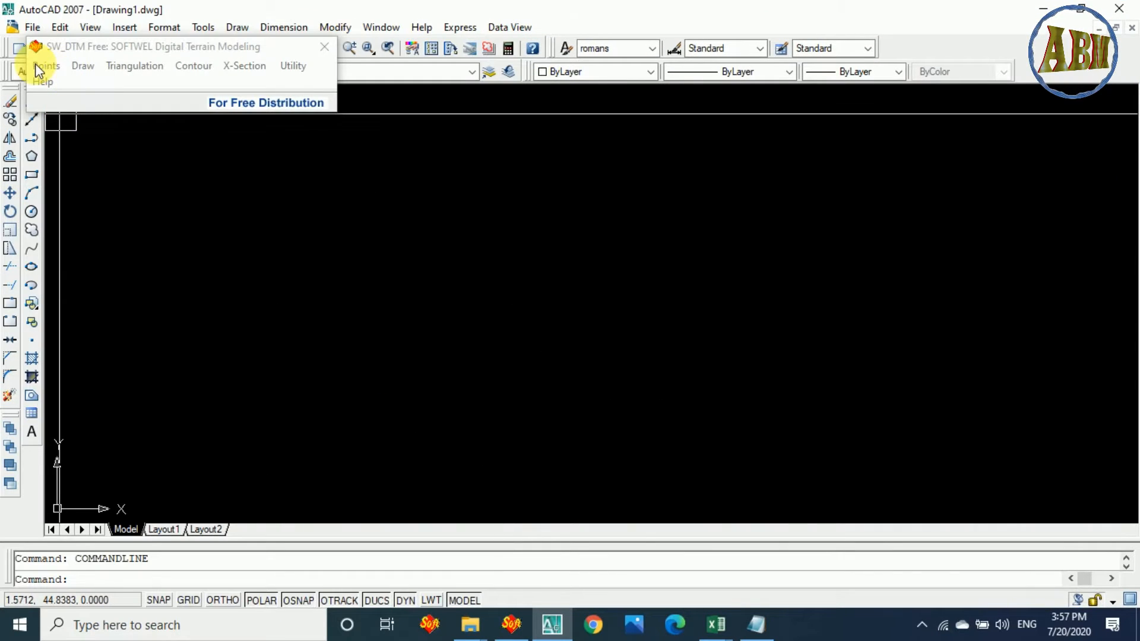
Open SW_DTM's point import from Excel and move its dialog up to the upper part of the drawing area.
left_click(52, 66)
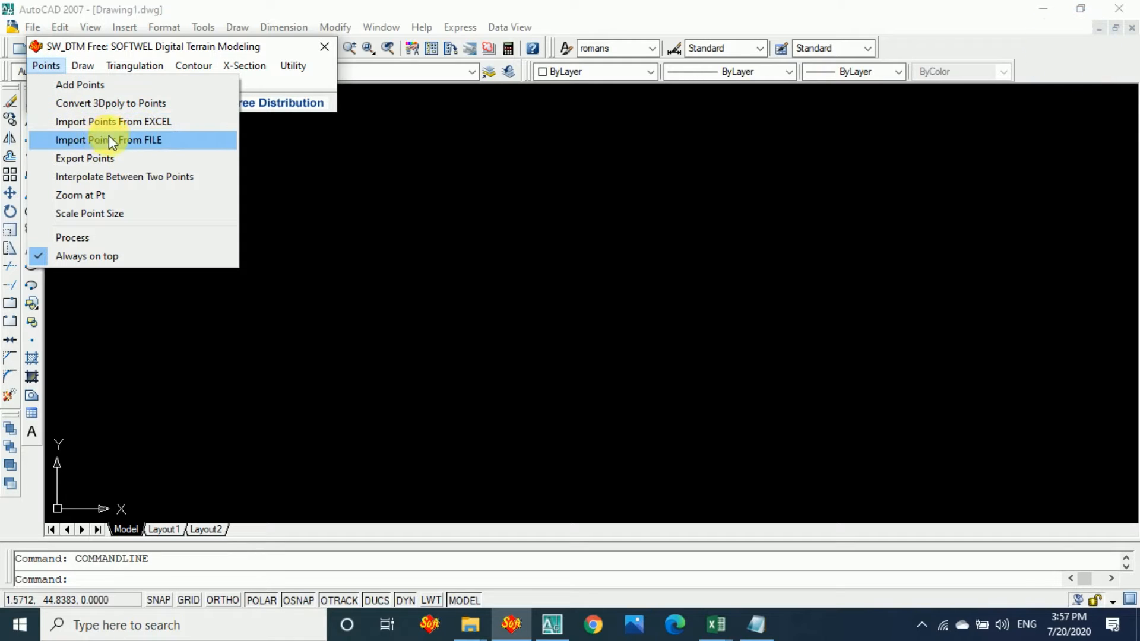
left_click(159, 124)
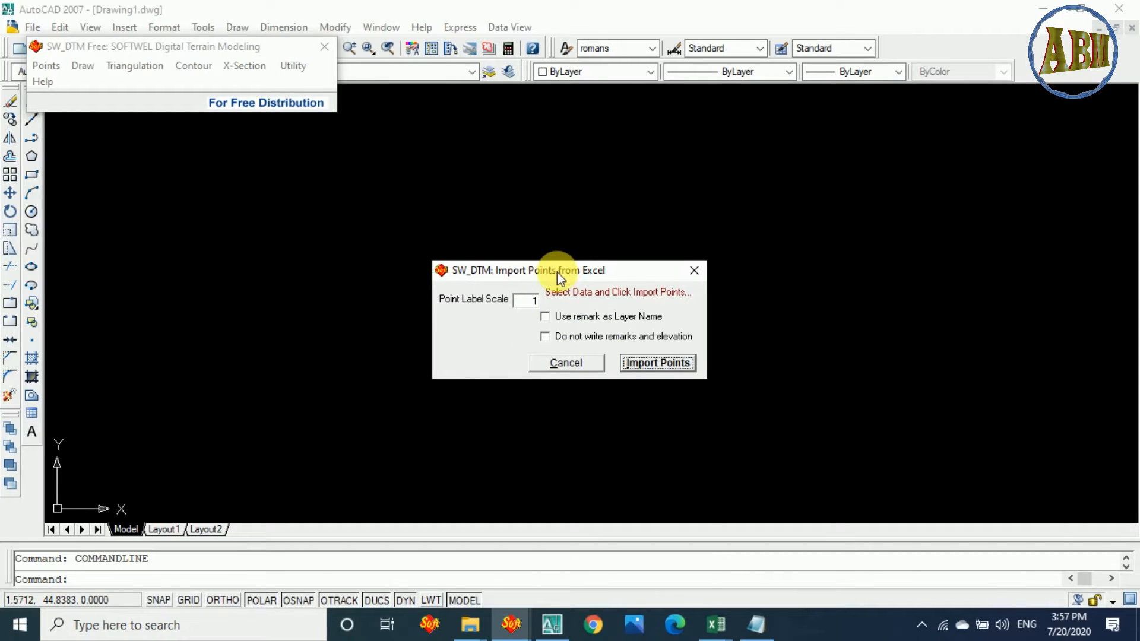
left_click_drag(565, 261, 554, 122)
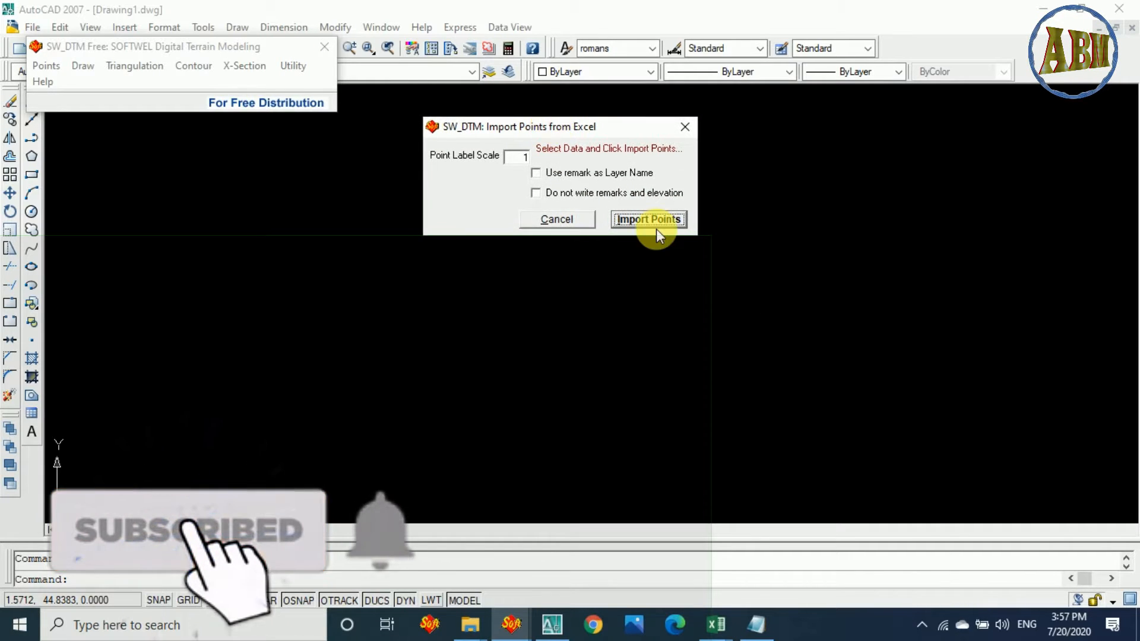
Switch to TS data.xlsx in Excel and select the entire survey point table on Sheet1.
left_click(705, 633)
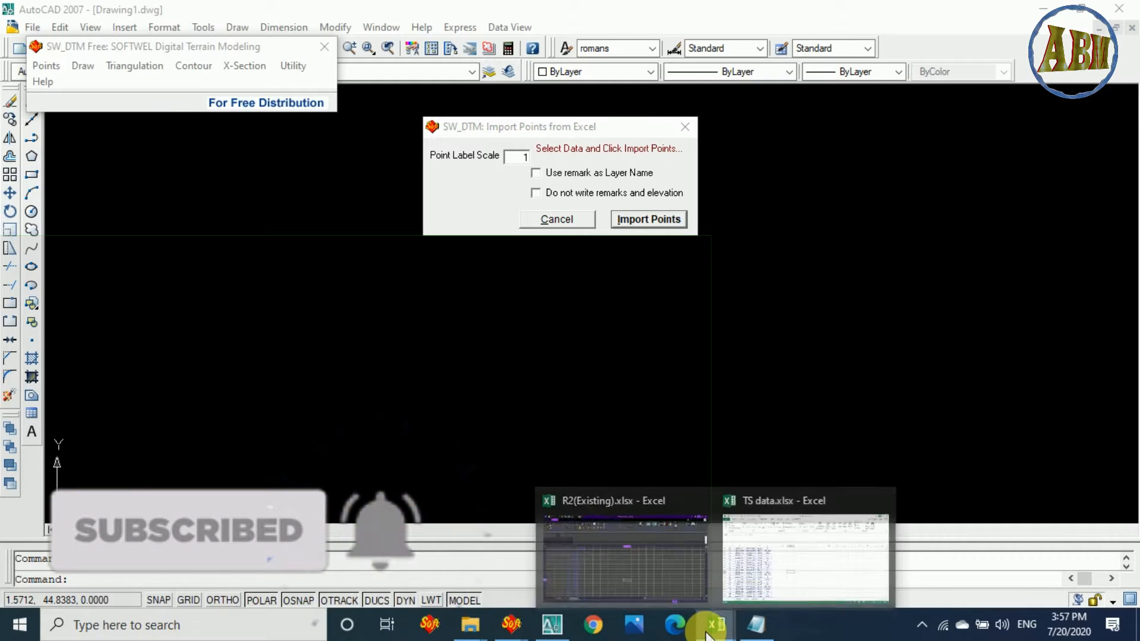
left_click(804, 560)
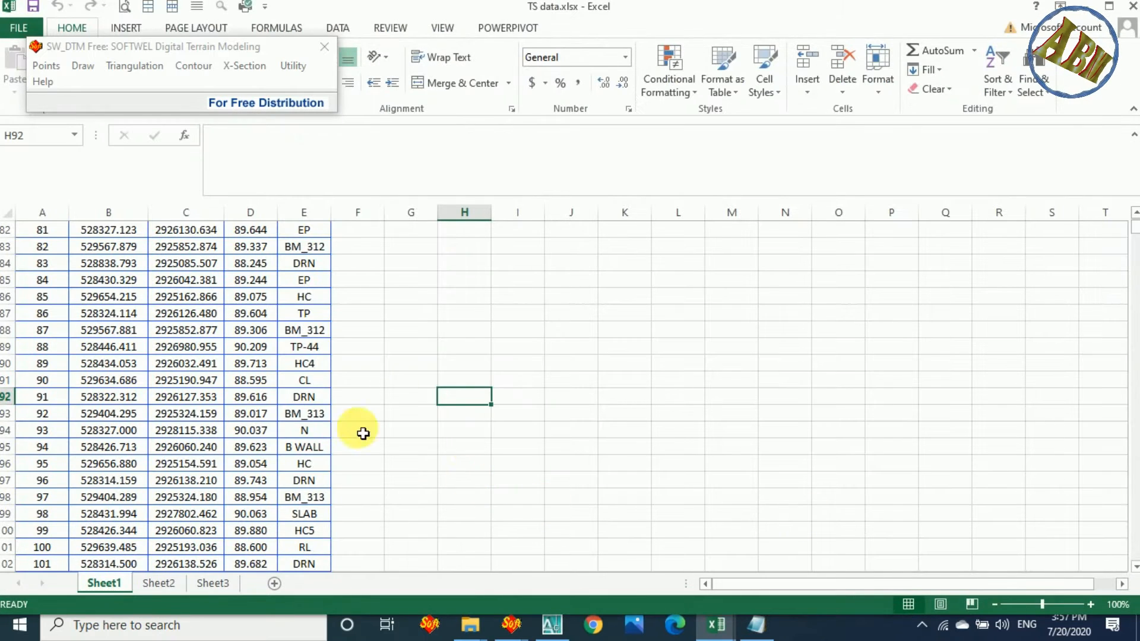
scroll(152, 343, "up", 5)
left_click(98, 282)
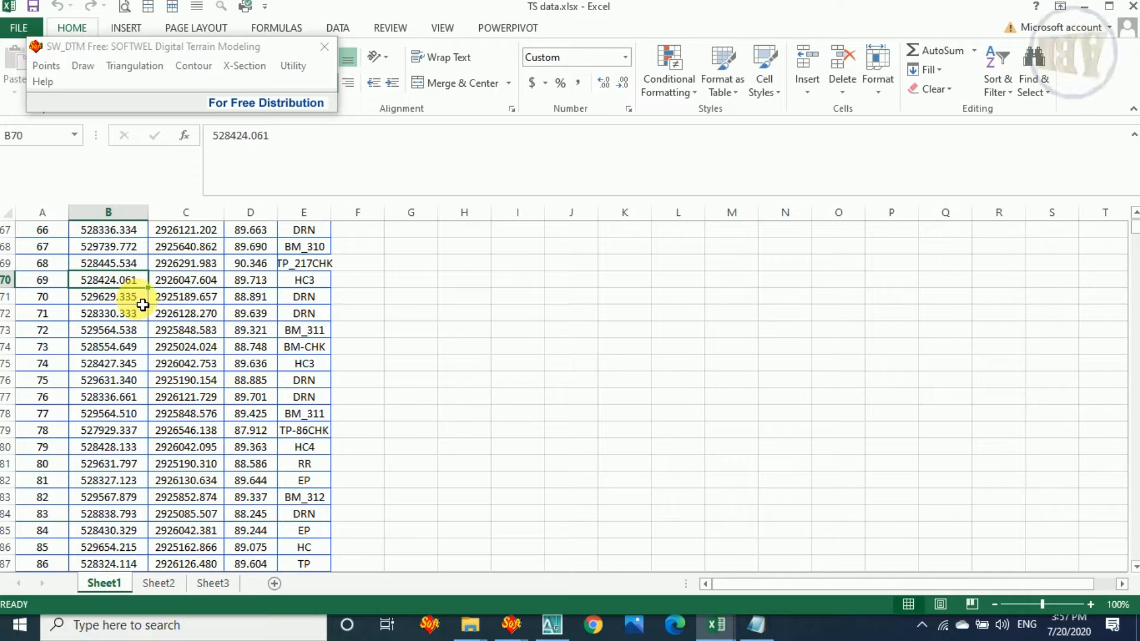
key("ctrl+a")
scroll(206, 328, "up", 10)
scroll(206, 327, "down", 10)
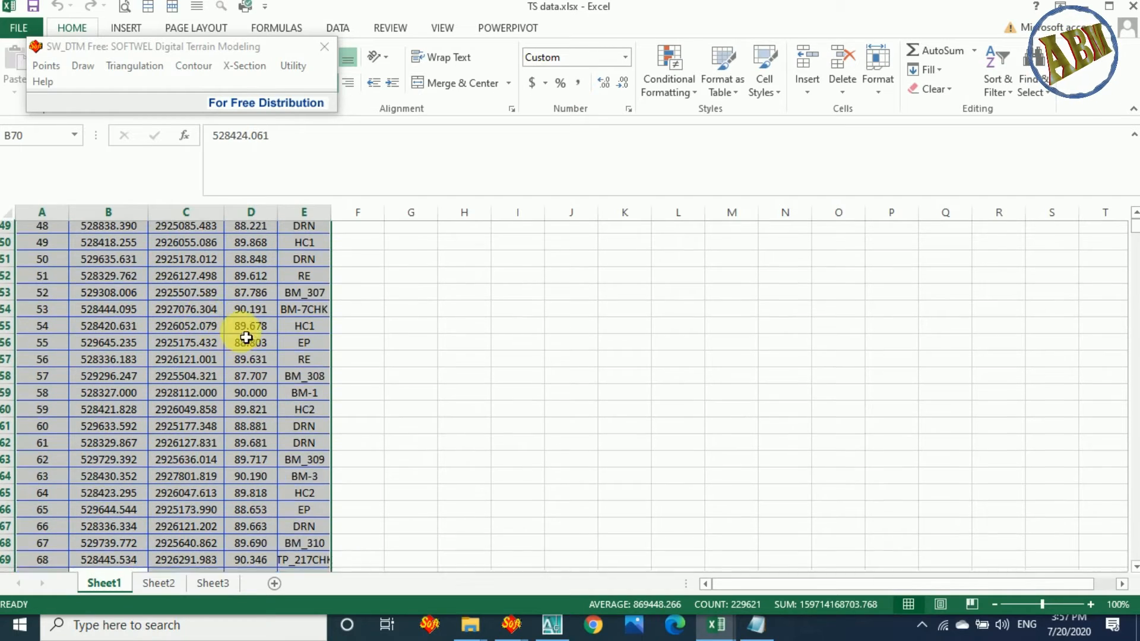
Return to AutoCAD and import the selected survey points from Excel with a point label scale of 1.
mouse_move(1132, 230)
left_mouse_down()
mouse_move(1136, 552)
mouse_move(1129, 223)
left_mouse_up()
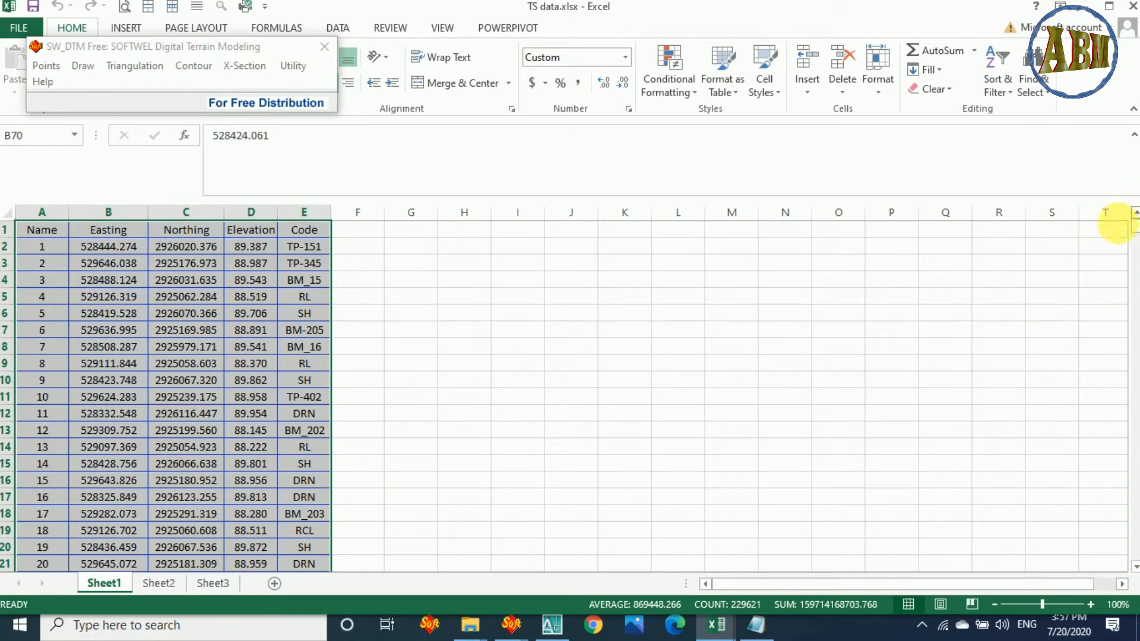
left_click(1089, 8)
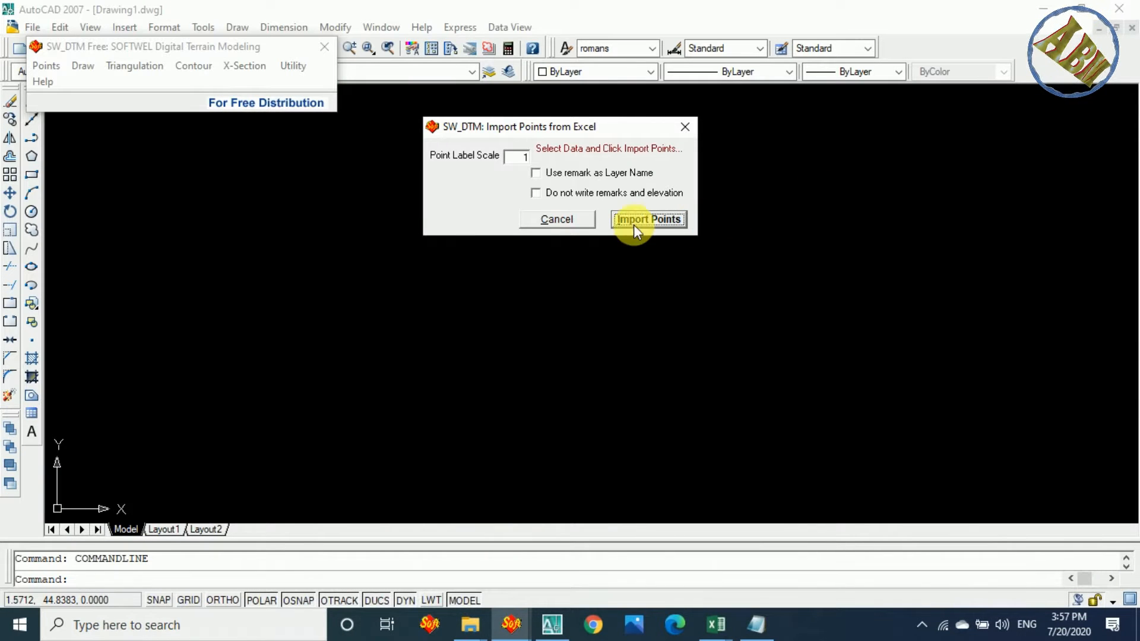
left_click(666, 219)
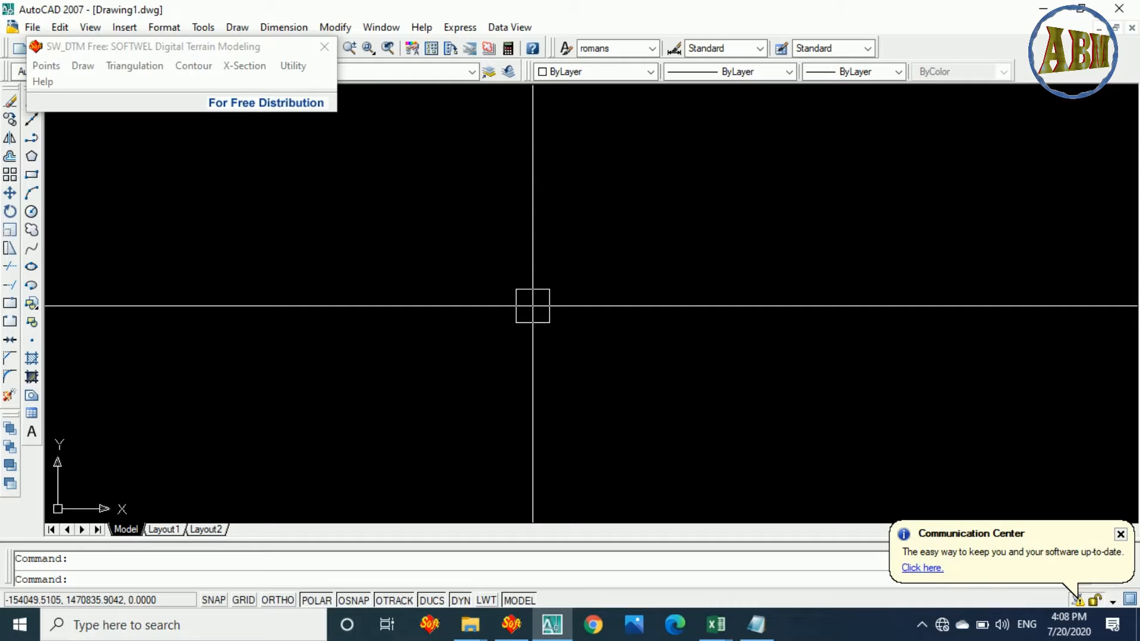
Zoom to the drawing extents and examine the imported survey points, both overall and close up along the road network.
type("z")
key("Return")
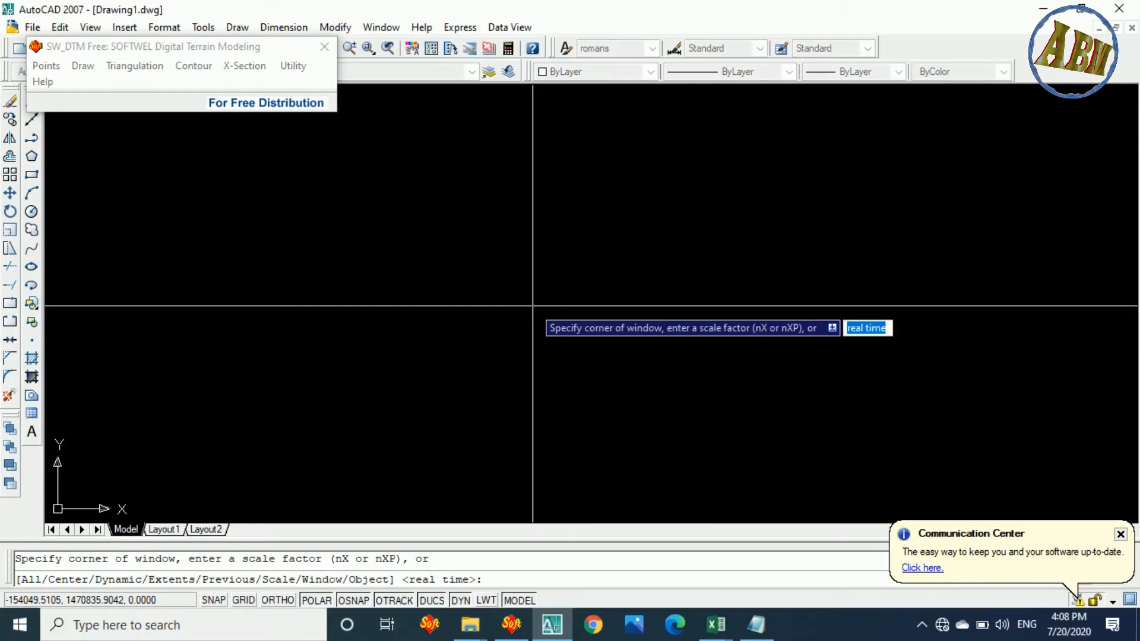
type("e")
key("Return")
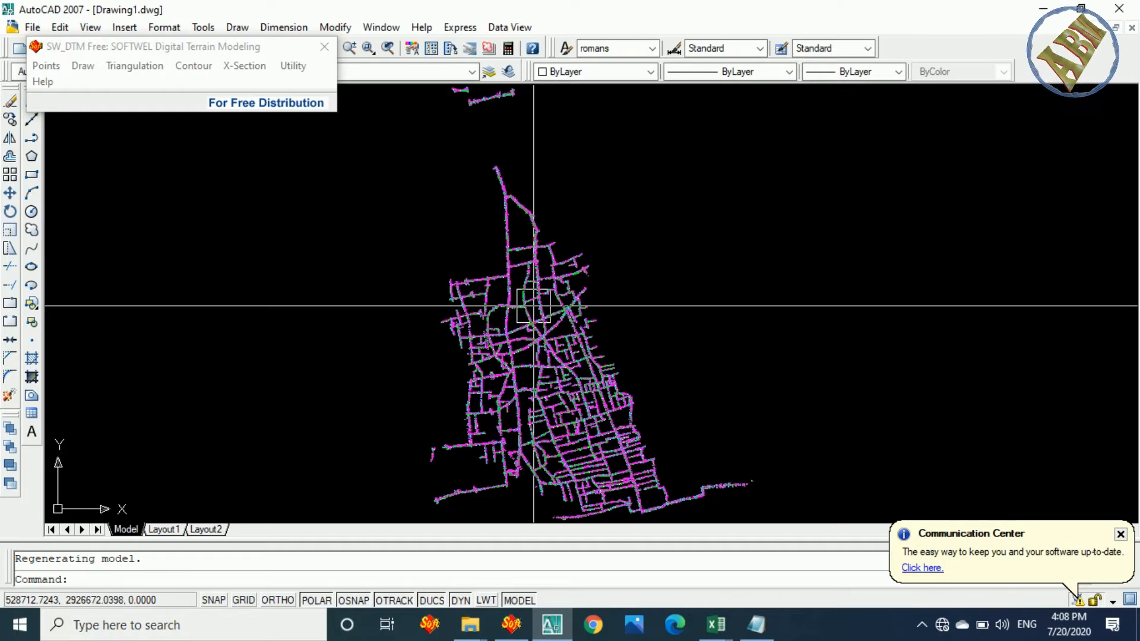
scroll(599, 306, "down", 2)
scroll(665, 322, "up", 6)
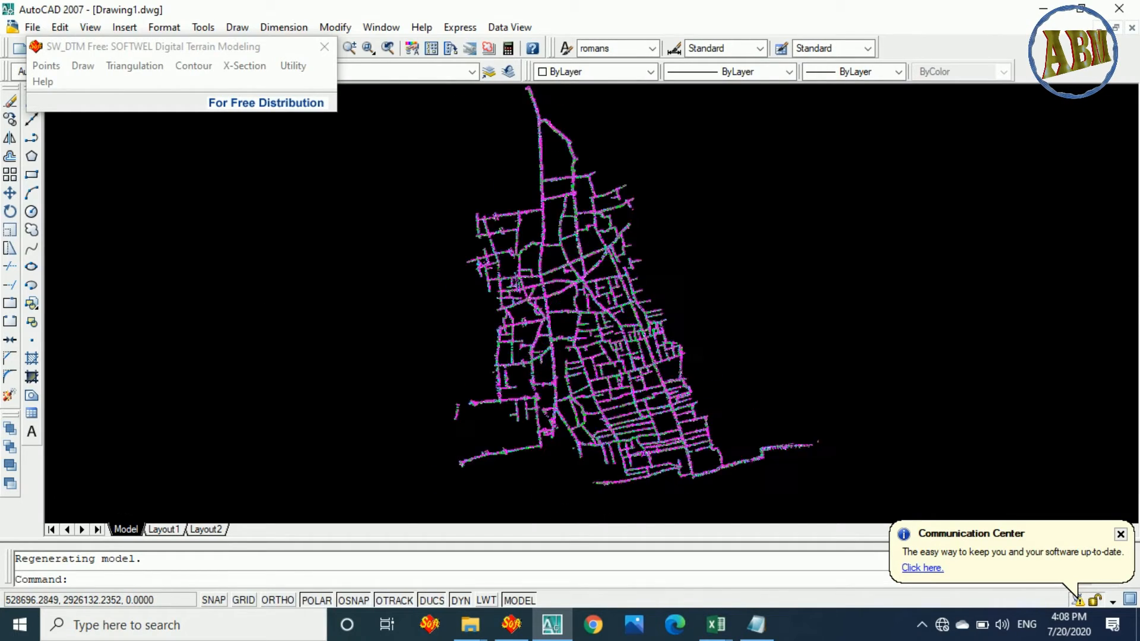
scroll(665, 321, "down", 6)
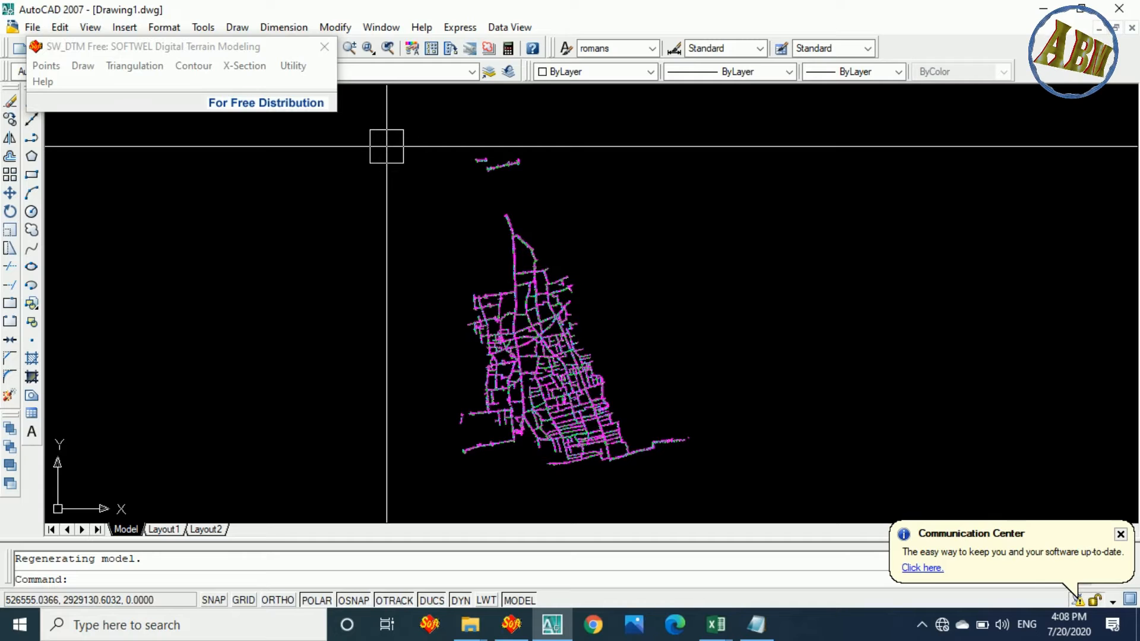
left_click(386, 146)
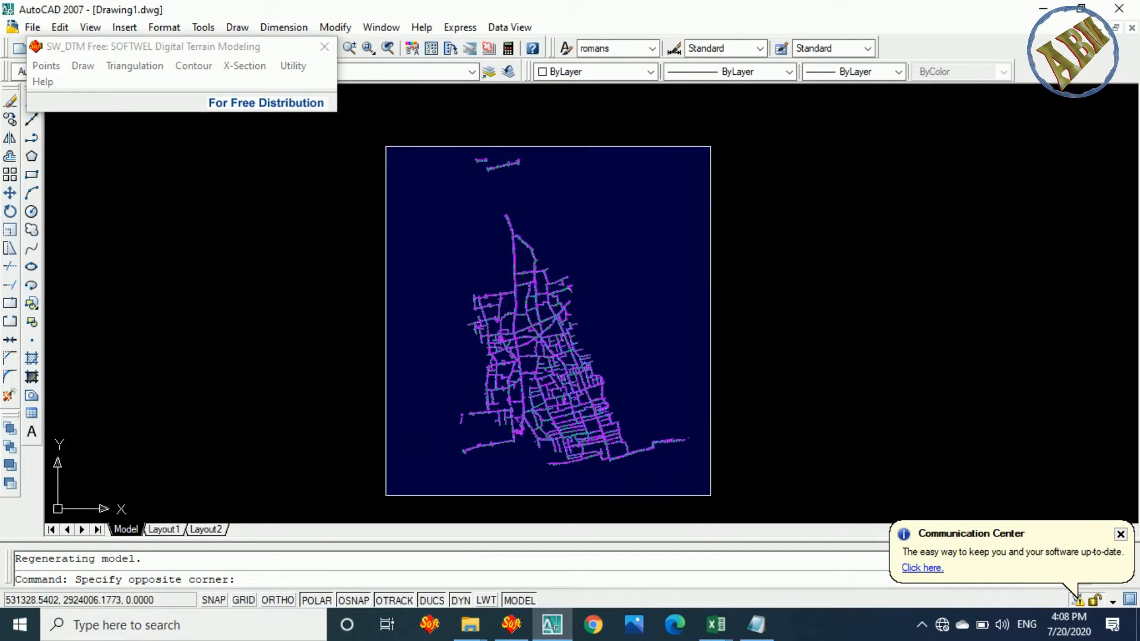
left_click(424, 369)
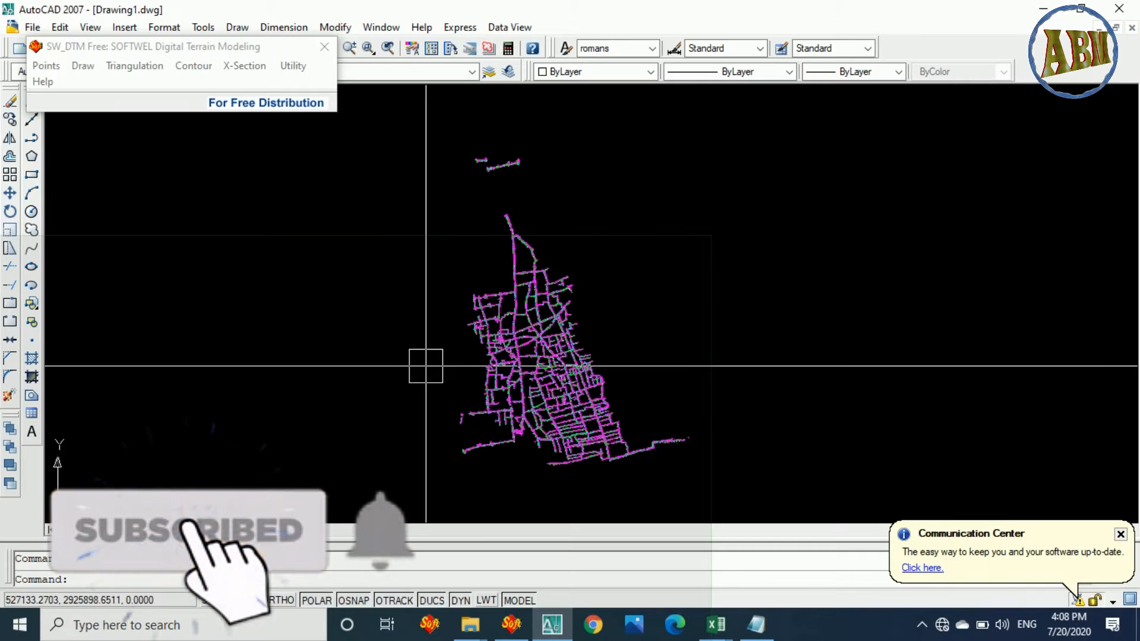
scroll(545, 418, "up", 6)
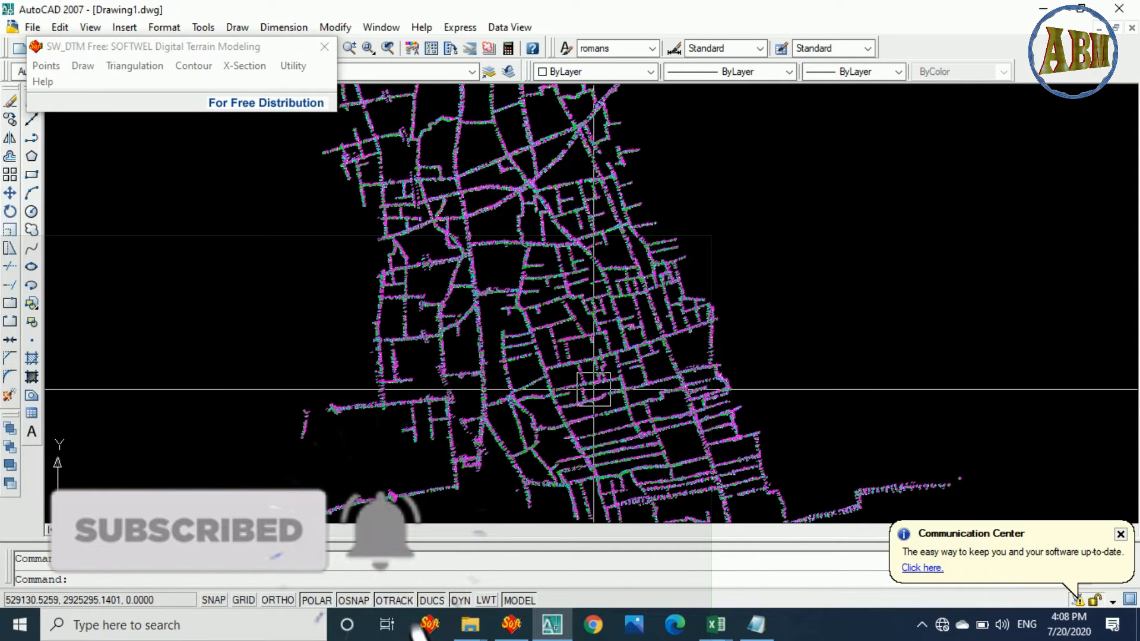
scroll(543, 374, "down", 5)
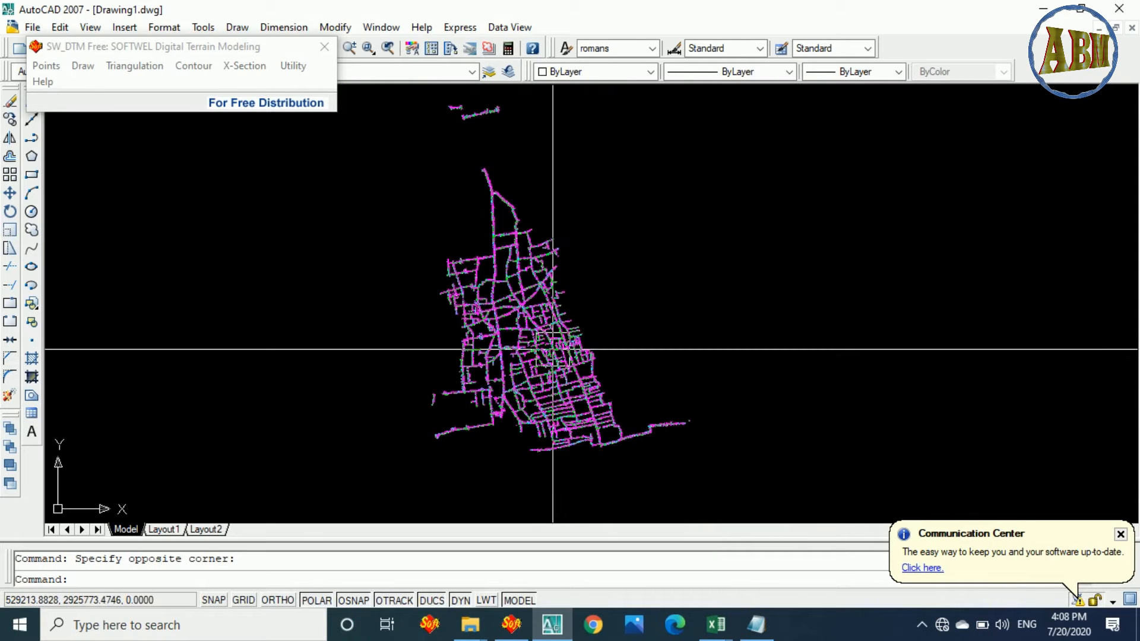
scroll(555, 365, "up", 6)
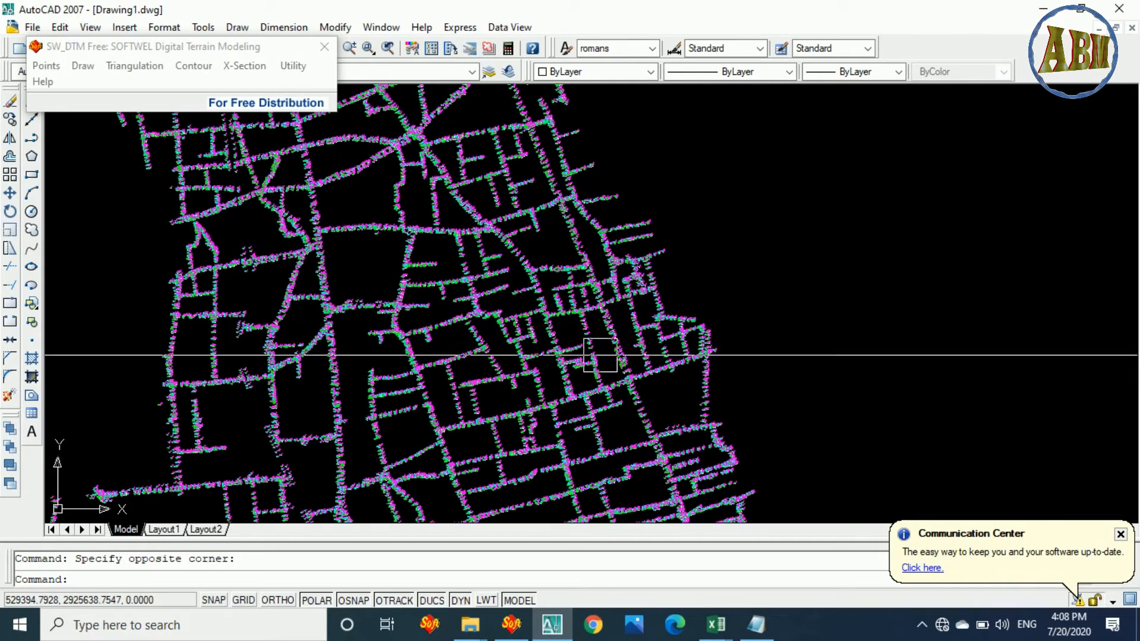
scroll(611, 348, "down", 2)
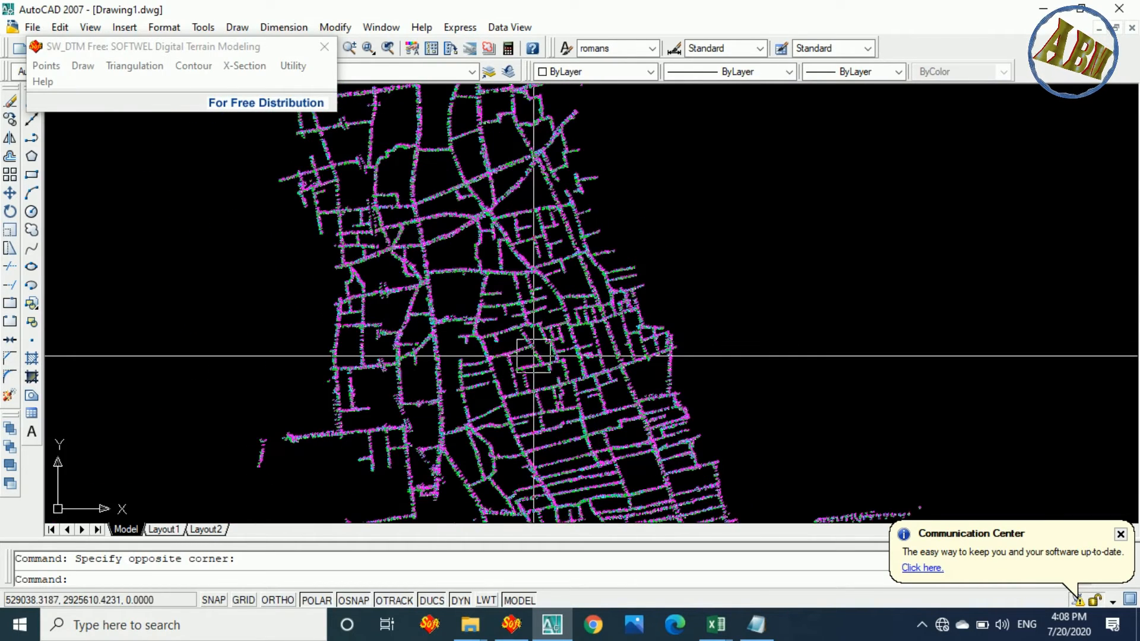
scroll(570, 356, "down", 4)
scroll(545, 353, "up", 3)
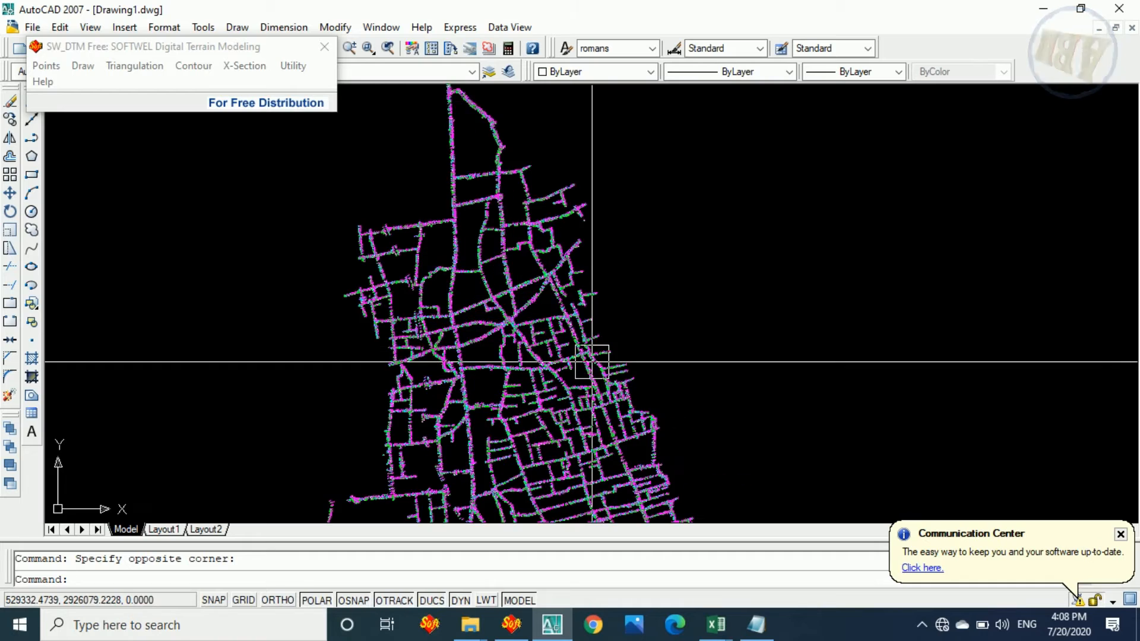
scroll(615, 322, "down", 4)
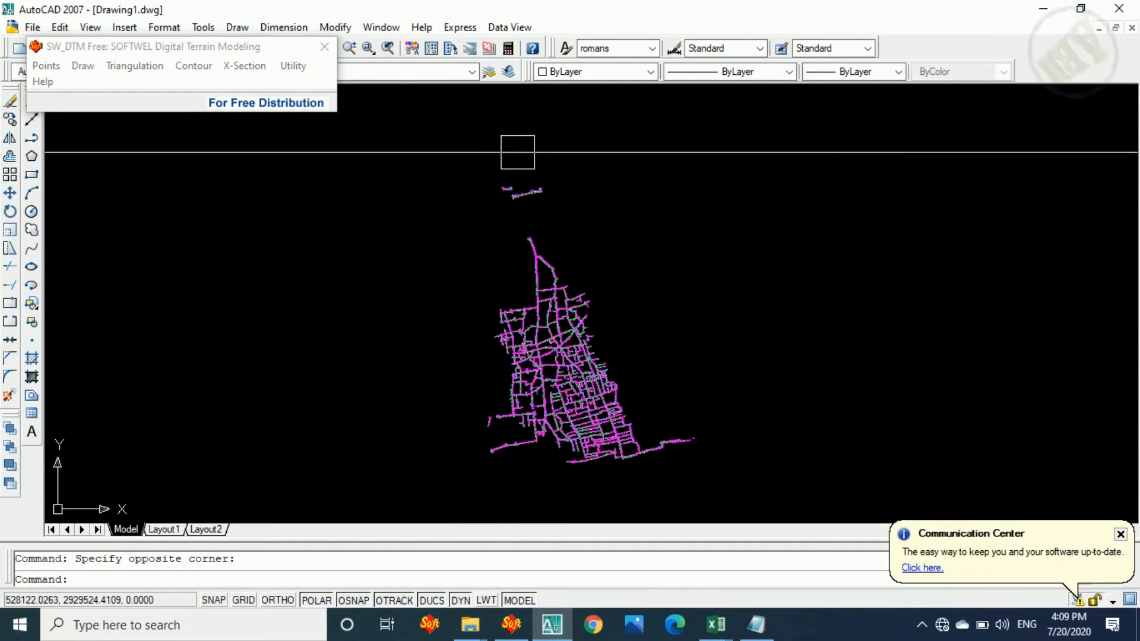
left_click(1033, 8)
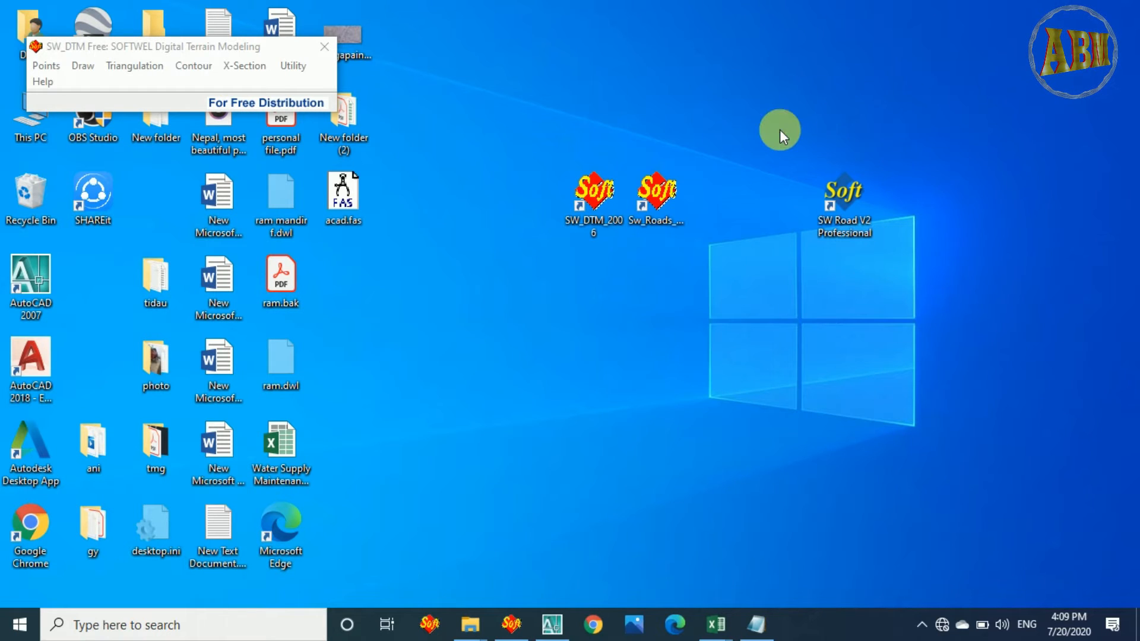
left_click_drag(897, 157, 826, 173)
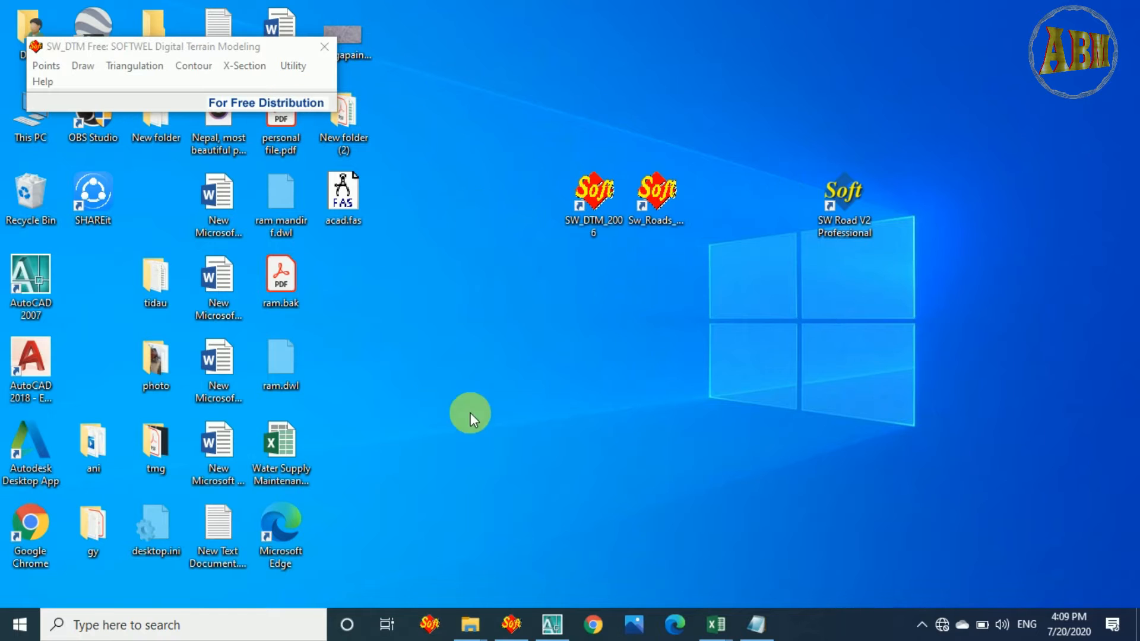
left_click(564, 634)
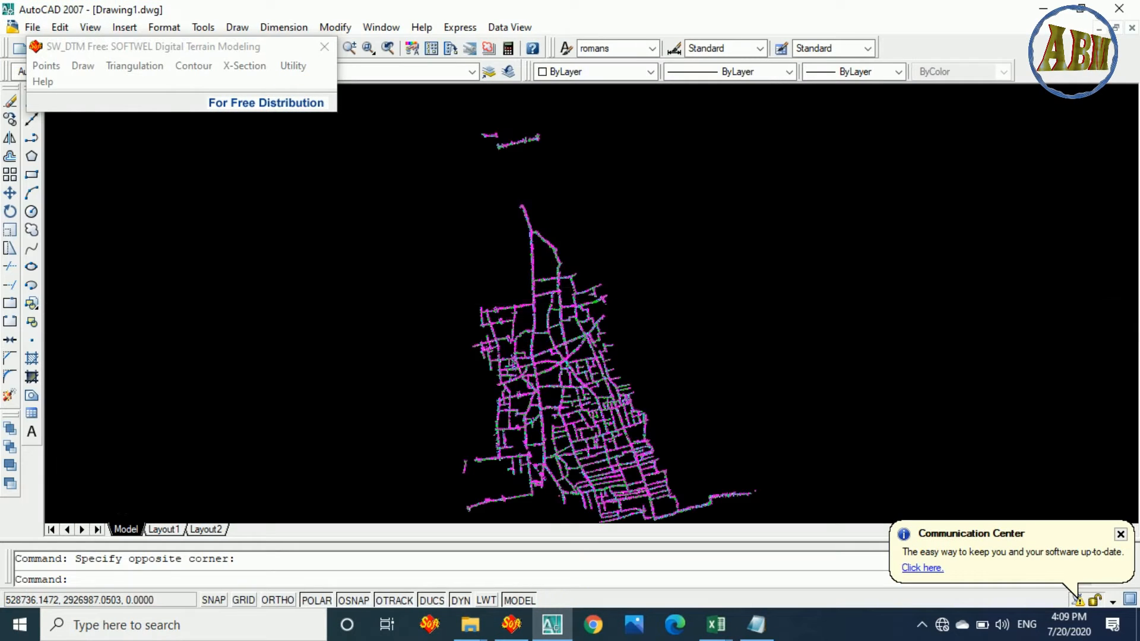
Erase all imported survey points from the drawing and close SW_DTM Free.
left_click(473, 140)
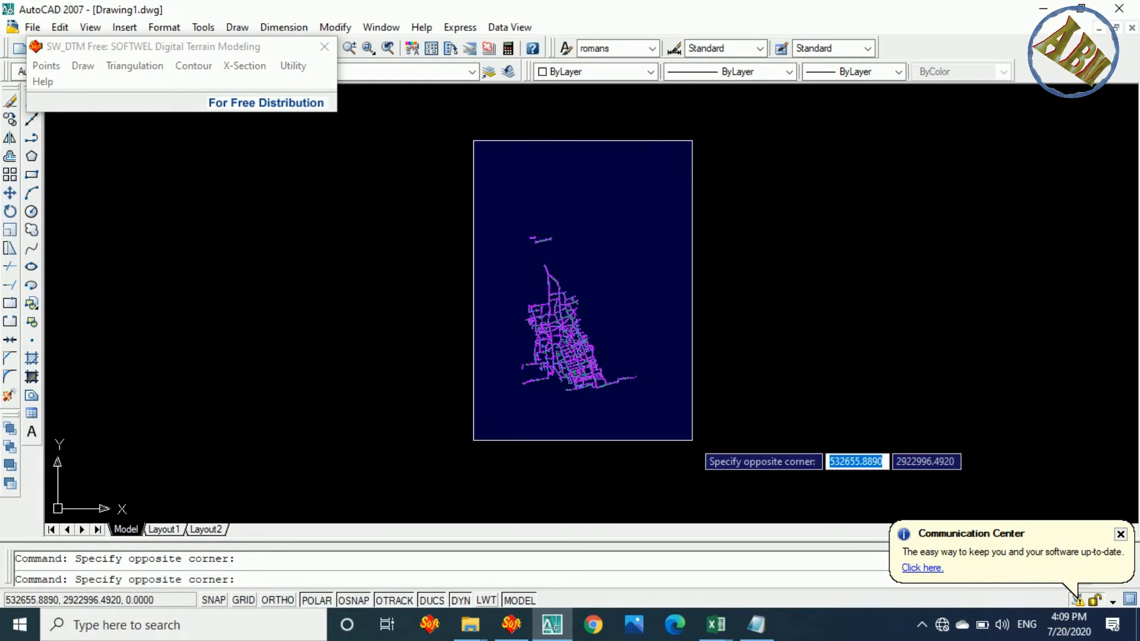
left_click(692, 439)
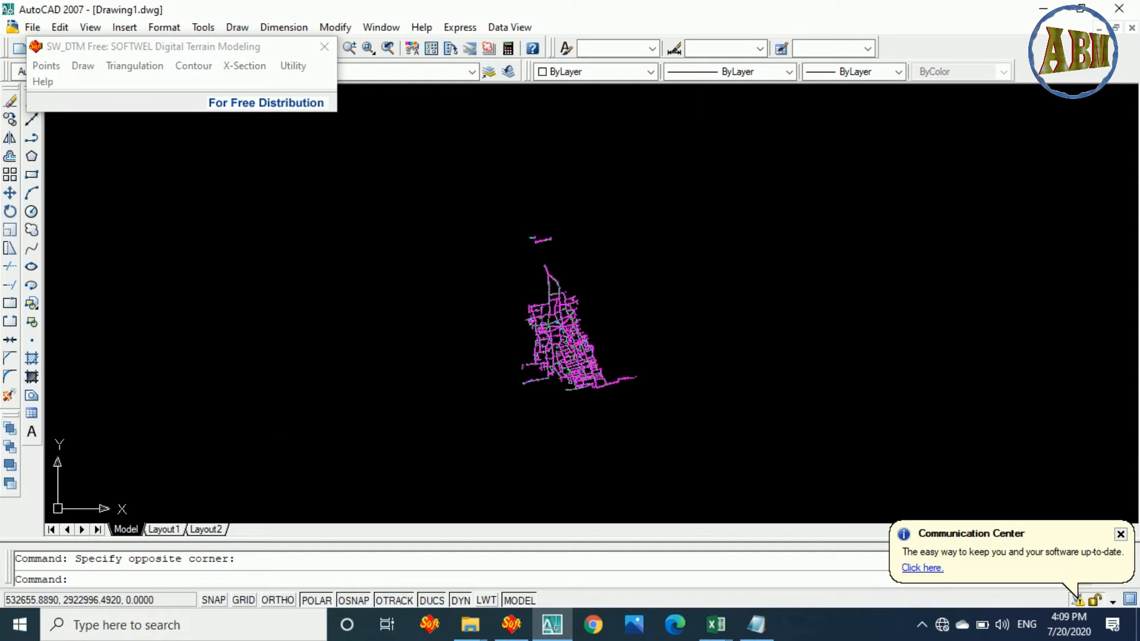
key("Delete")
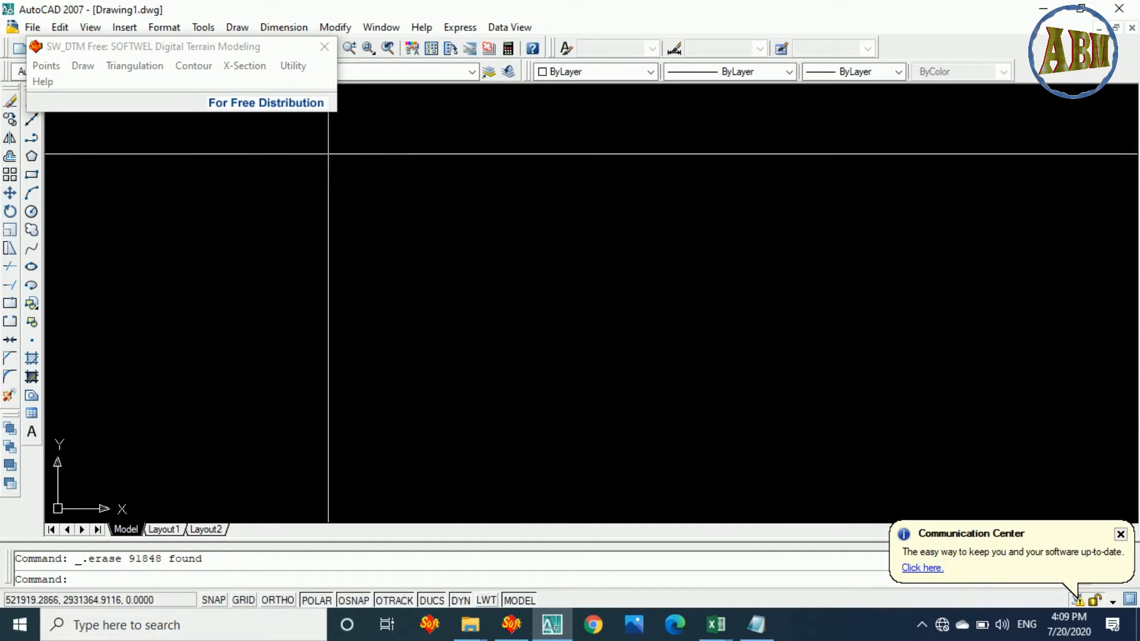
left_click(324, 46)
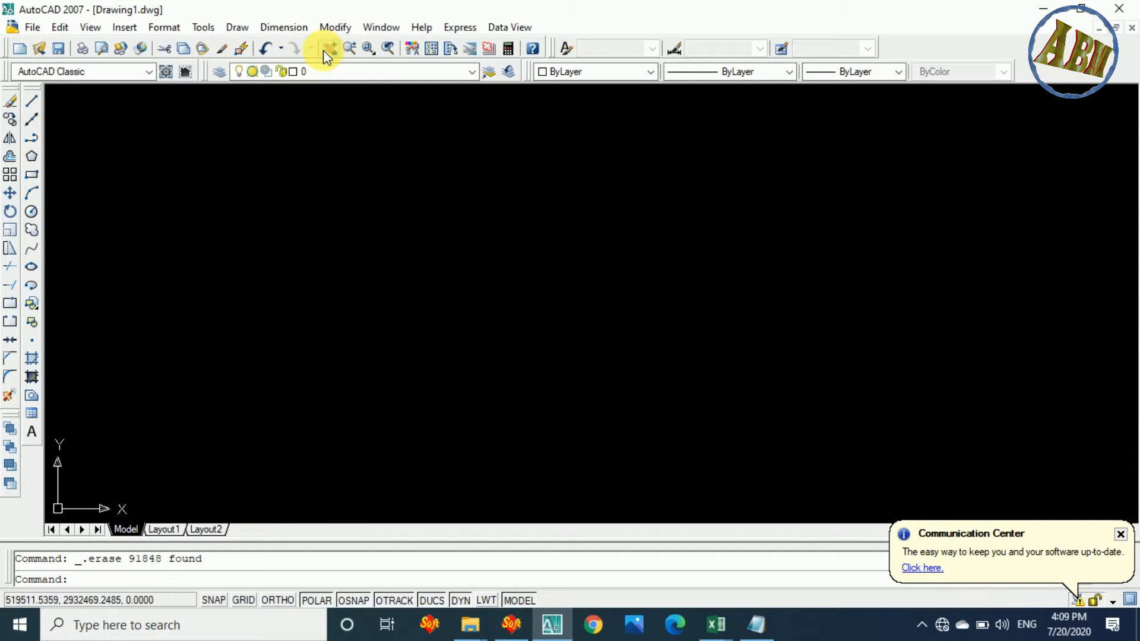
Switch to the desktop, launch SW Road V2 Professional and open its SW_DTM tool for AutoCAD.
left_click(1043, 8)
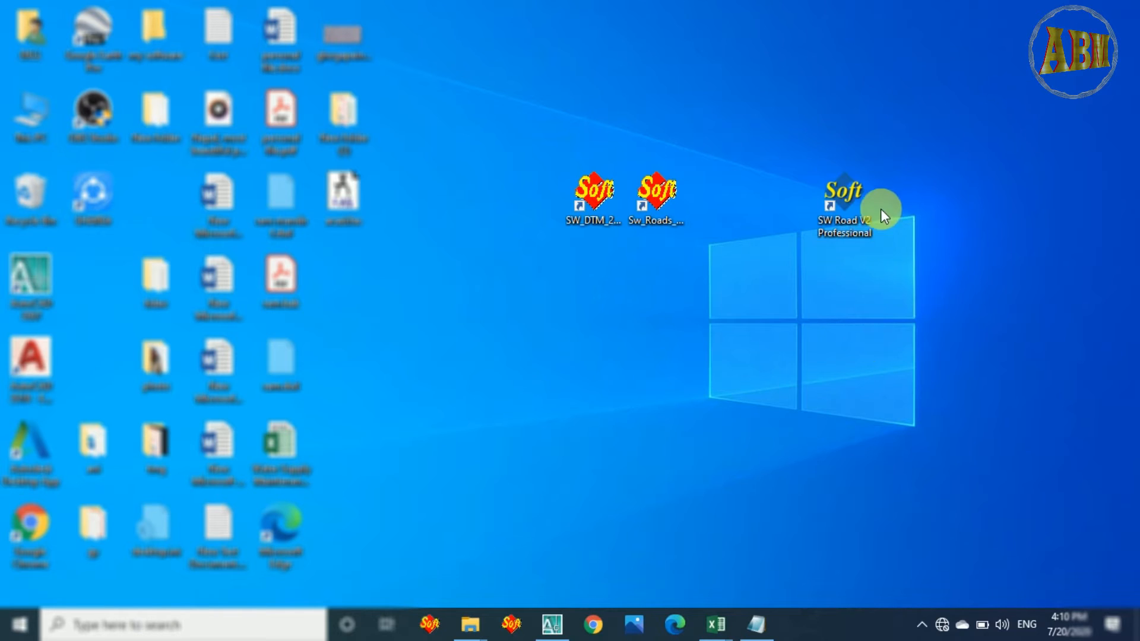
double_click(845, 189)
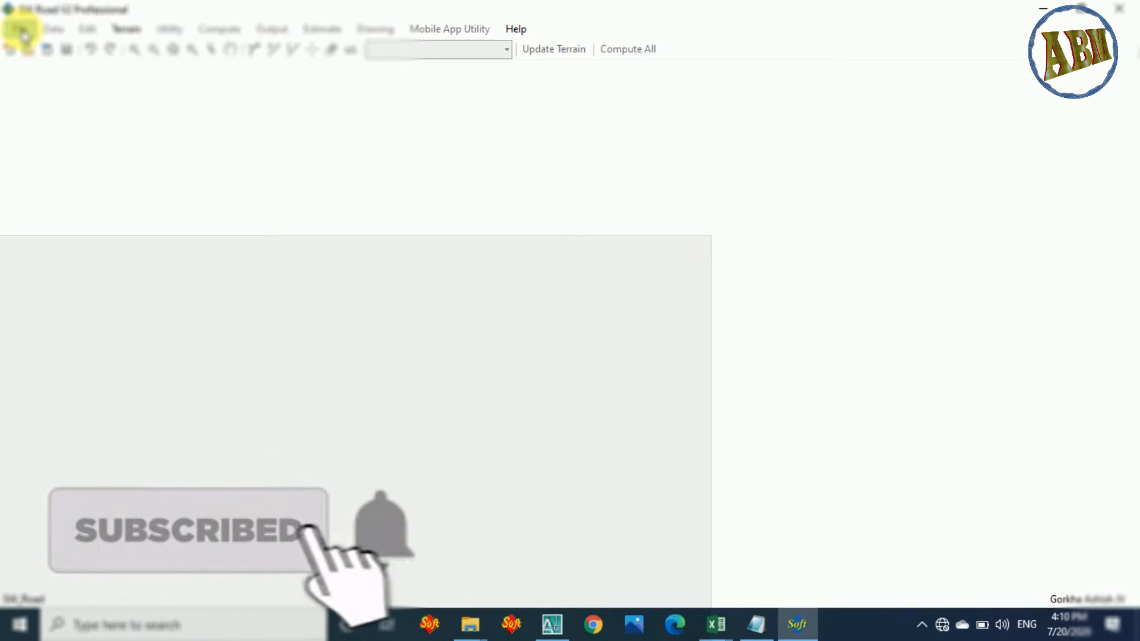
left_click(24, 34)
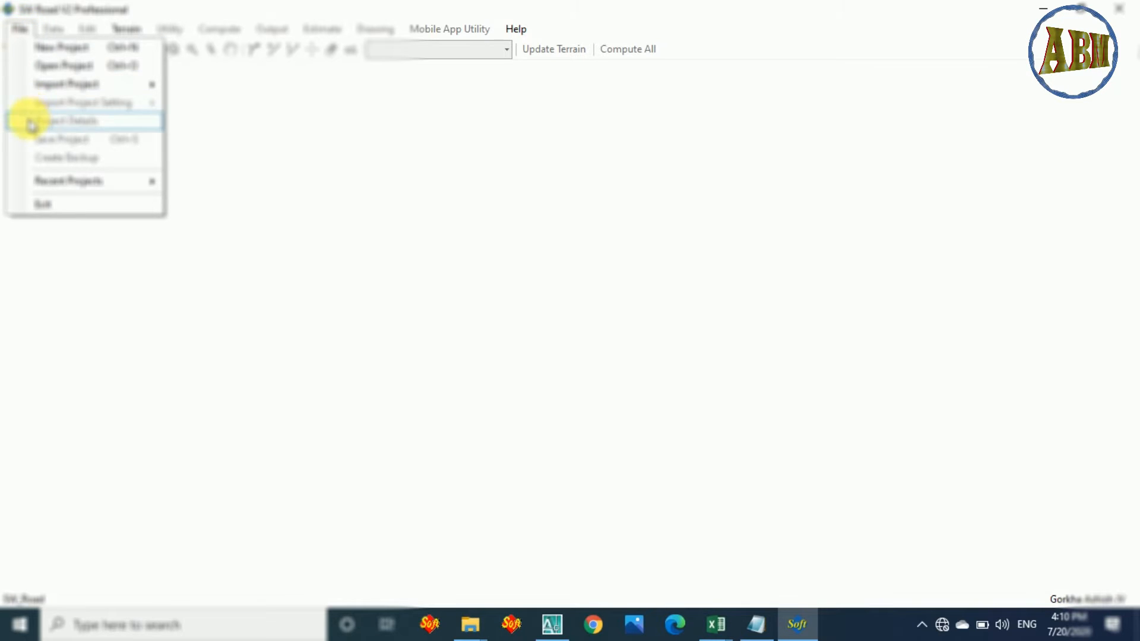
left_click(17, 29)
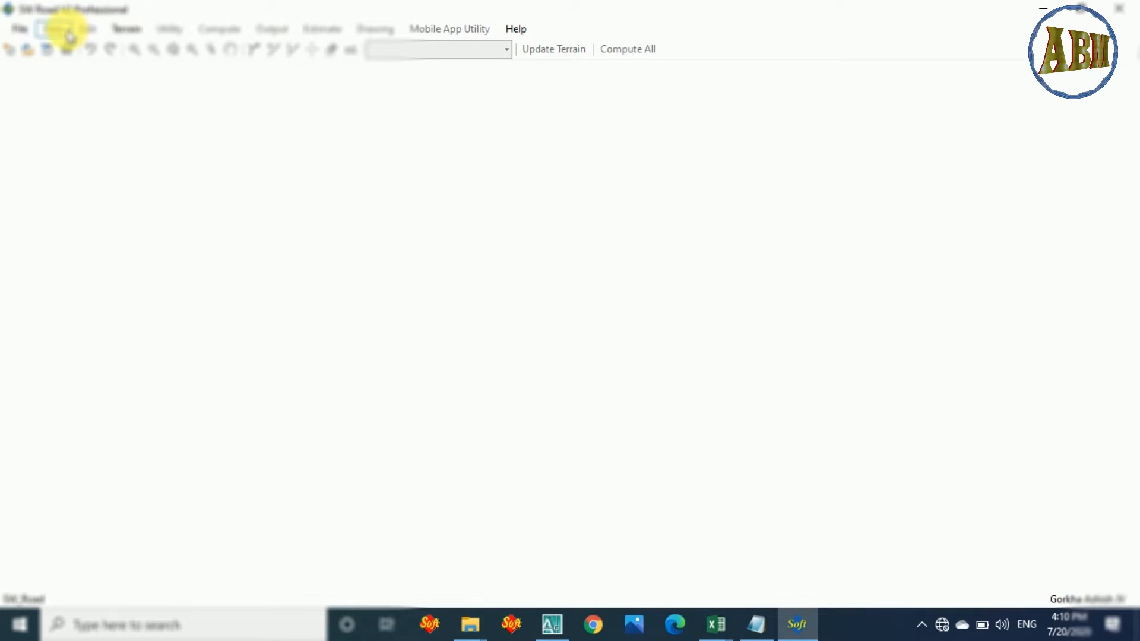
left_click(125, 29)
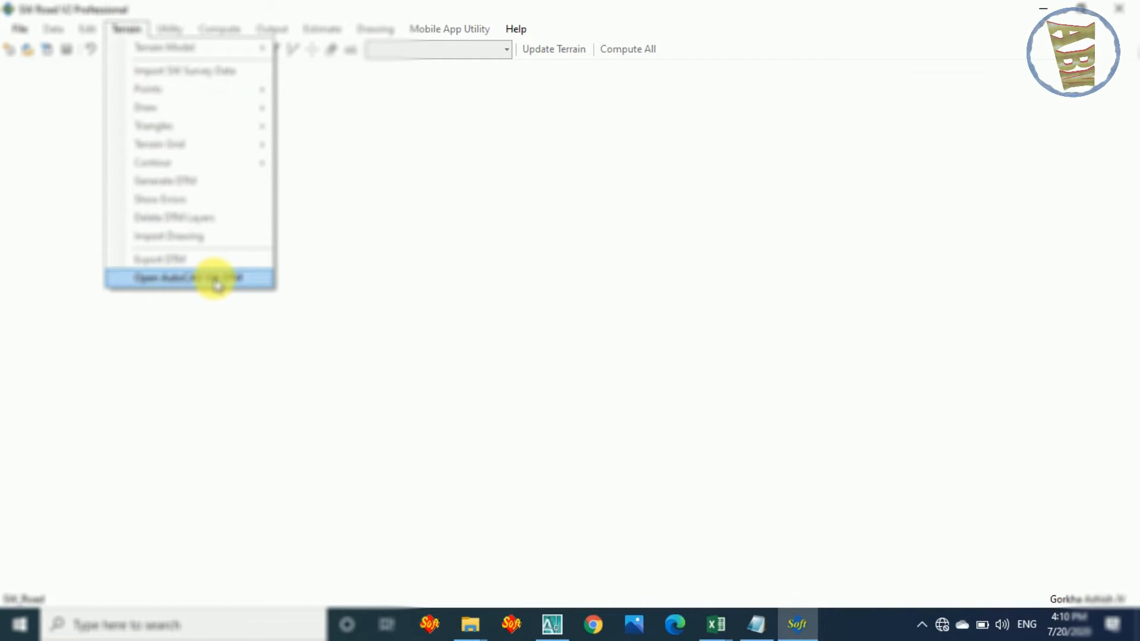
left_click(243, 279)
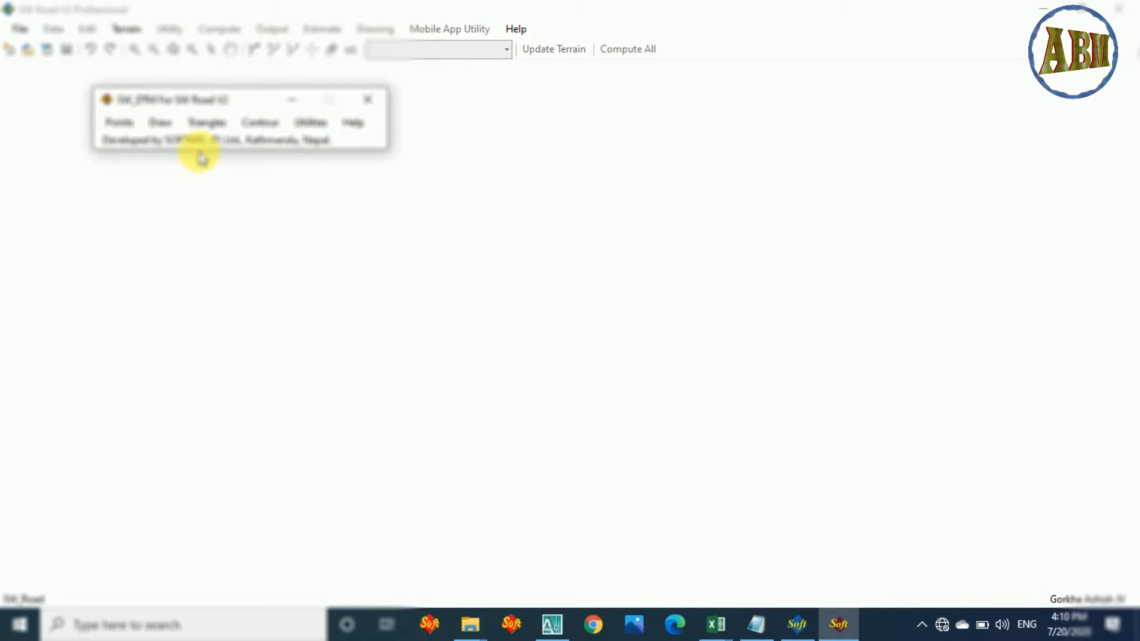
left_click_drag(181, 104, 459, 217)
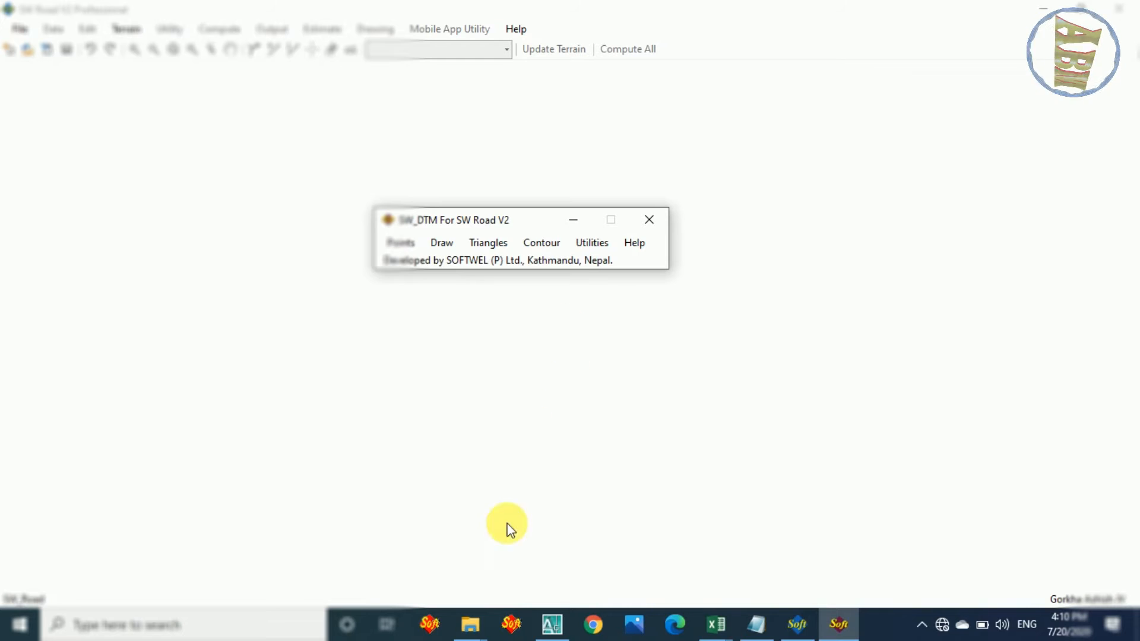
Switch to AutoCAD, bring up SW_DTM For SW Road V2 and move its window to the upper edge of the drawing area.
left_click(550, 623)
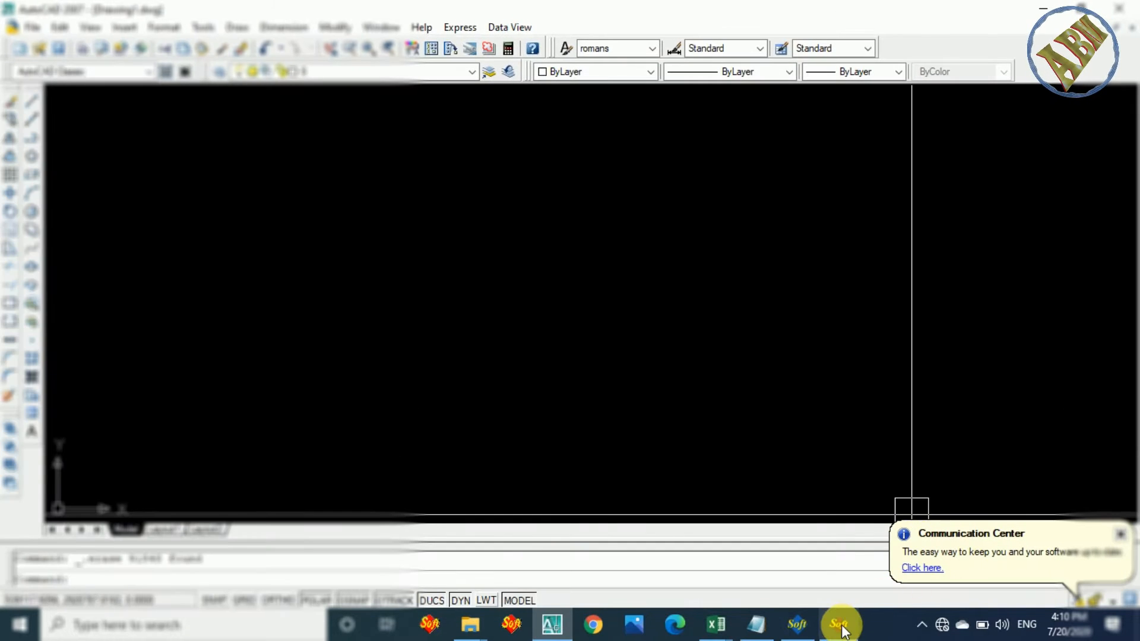
mouse_move(841, 633)
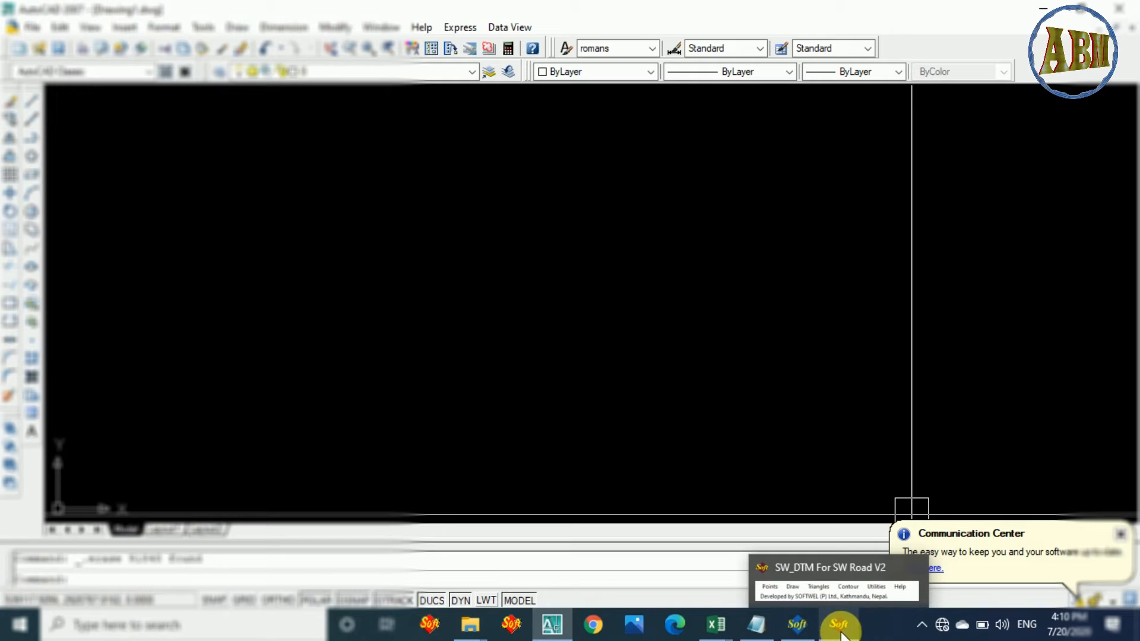
left_click(841, 626)
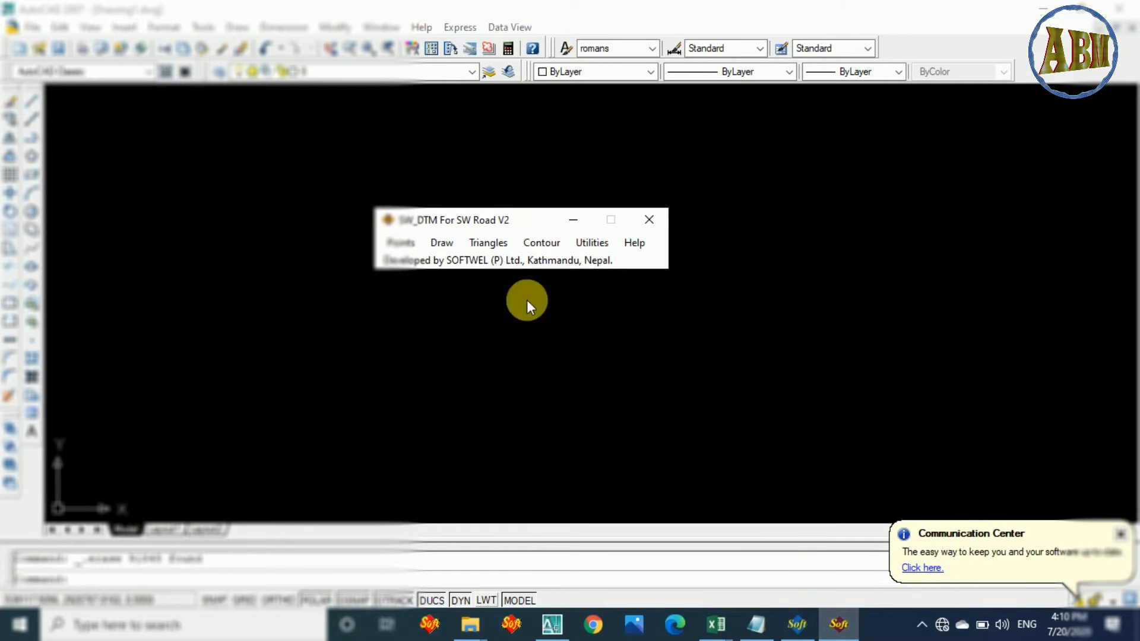
left_click_drag(487, 223, 225, 138)
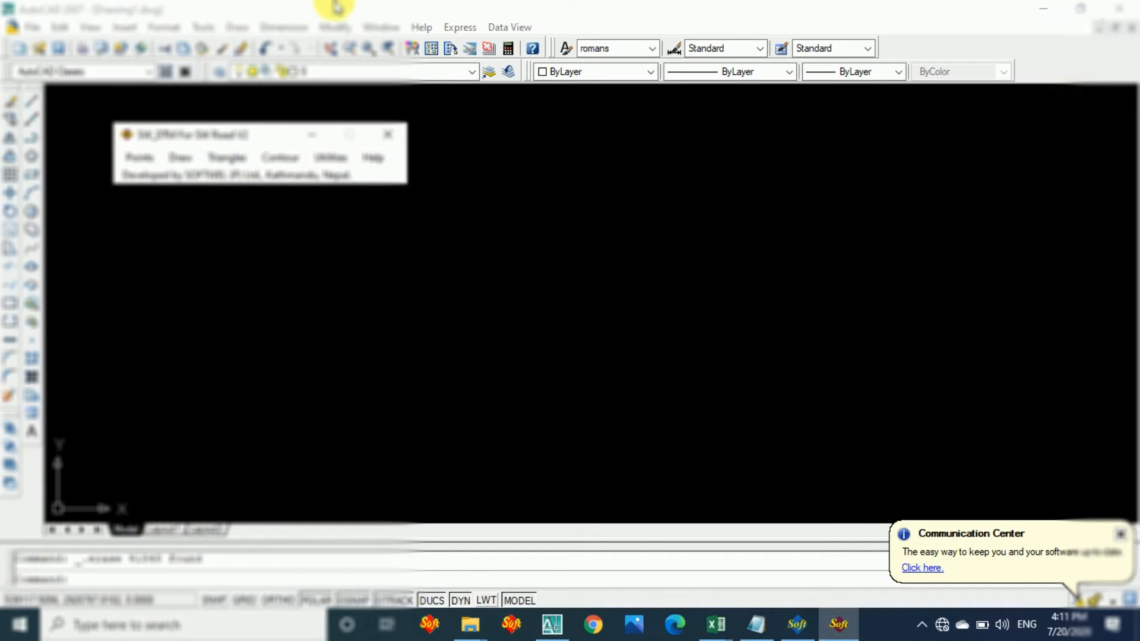
left_click_drag(219, 135, 314, 141)
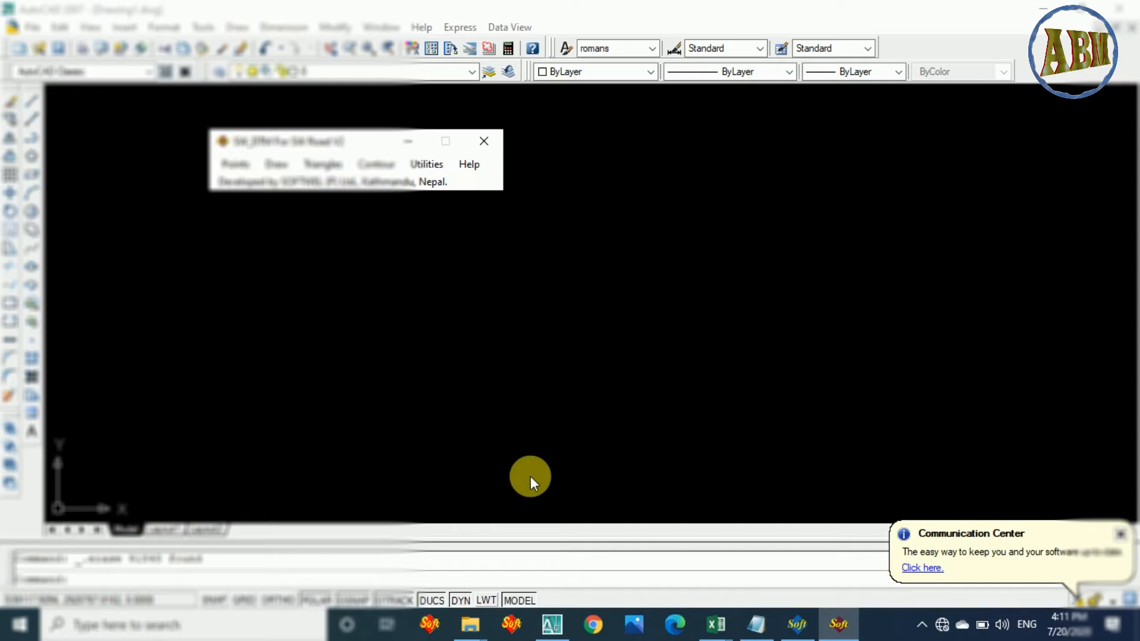
left_click_drag(326, 143, 270, 99)
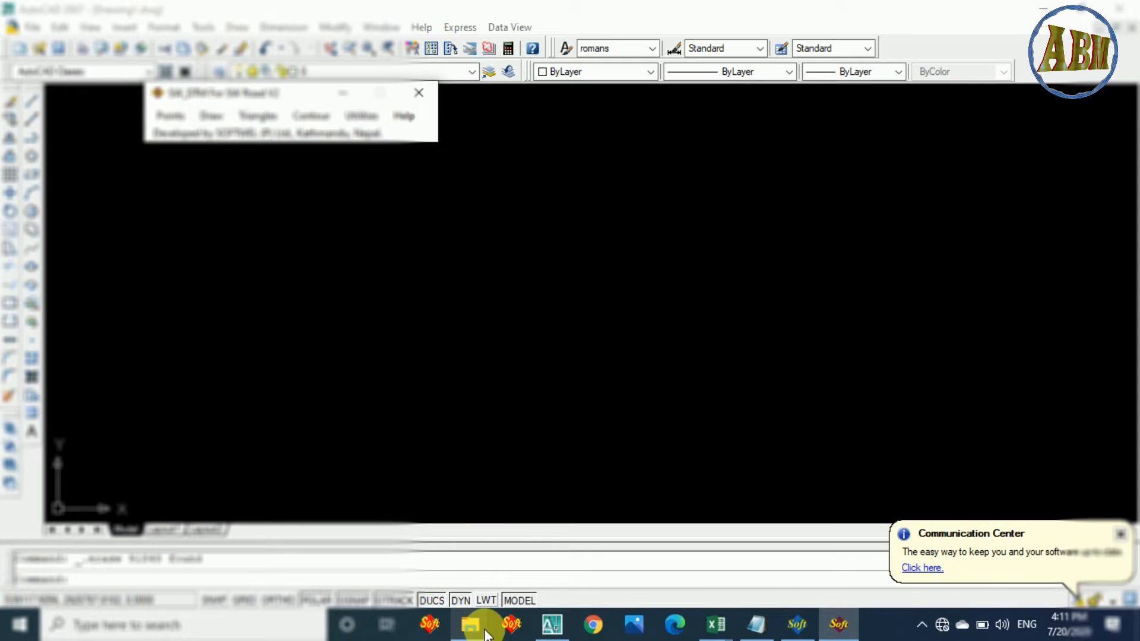
Bring up SW_DTM Free beside SW_DTM For SW Road V2 and compare the Points commands offered by both.
left_click(513, 627)
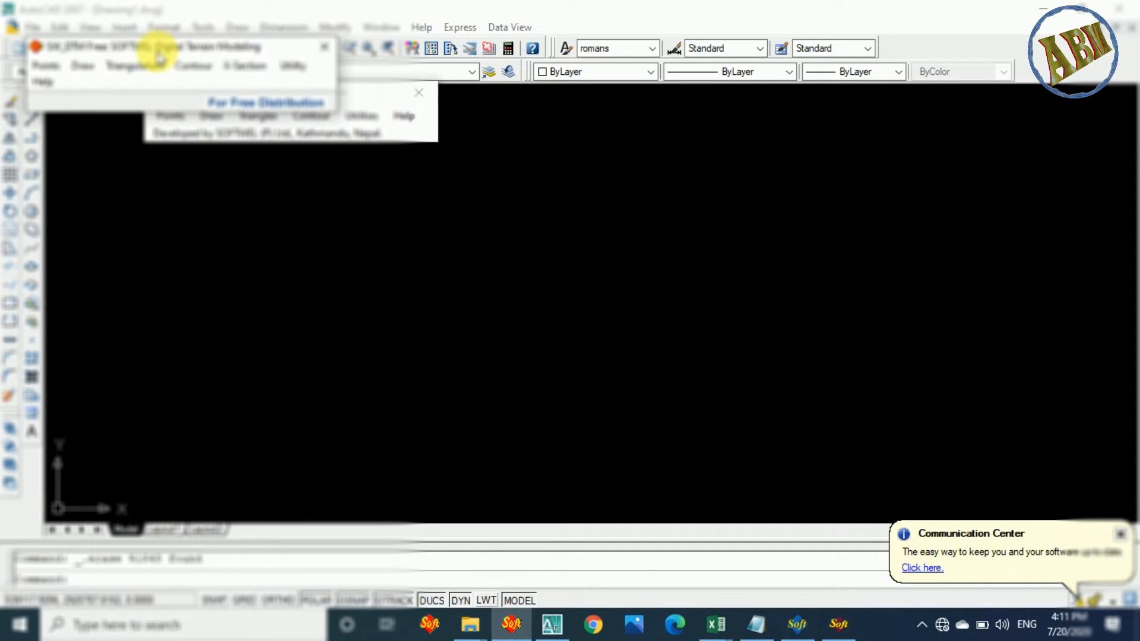
left_click_drag(158, 52, 586, 93)
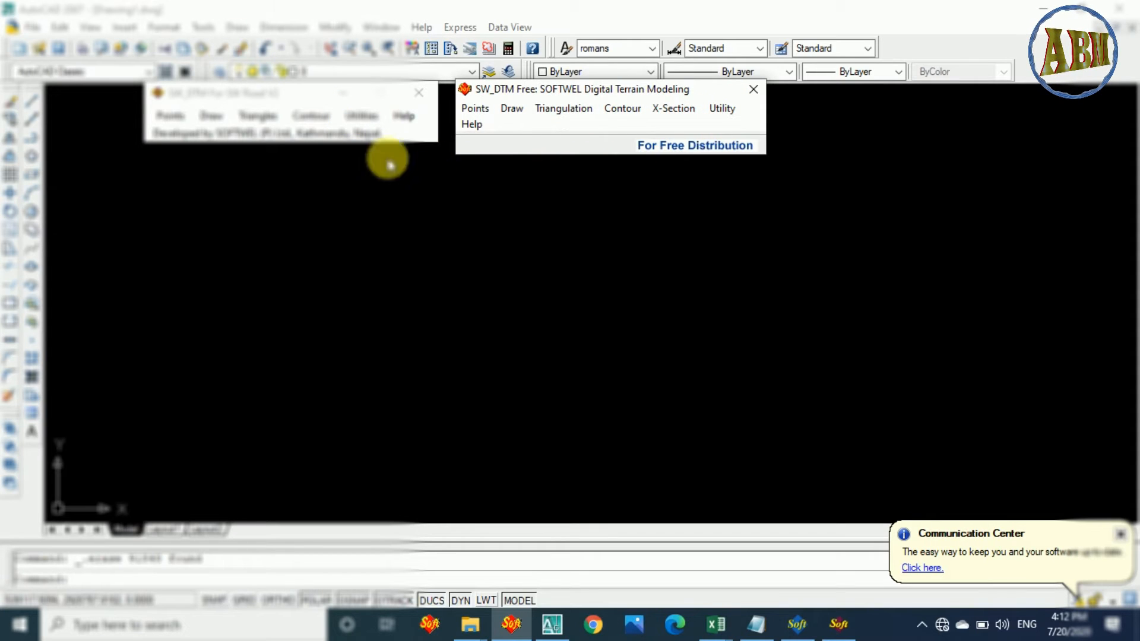
left_click(173, 122)
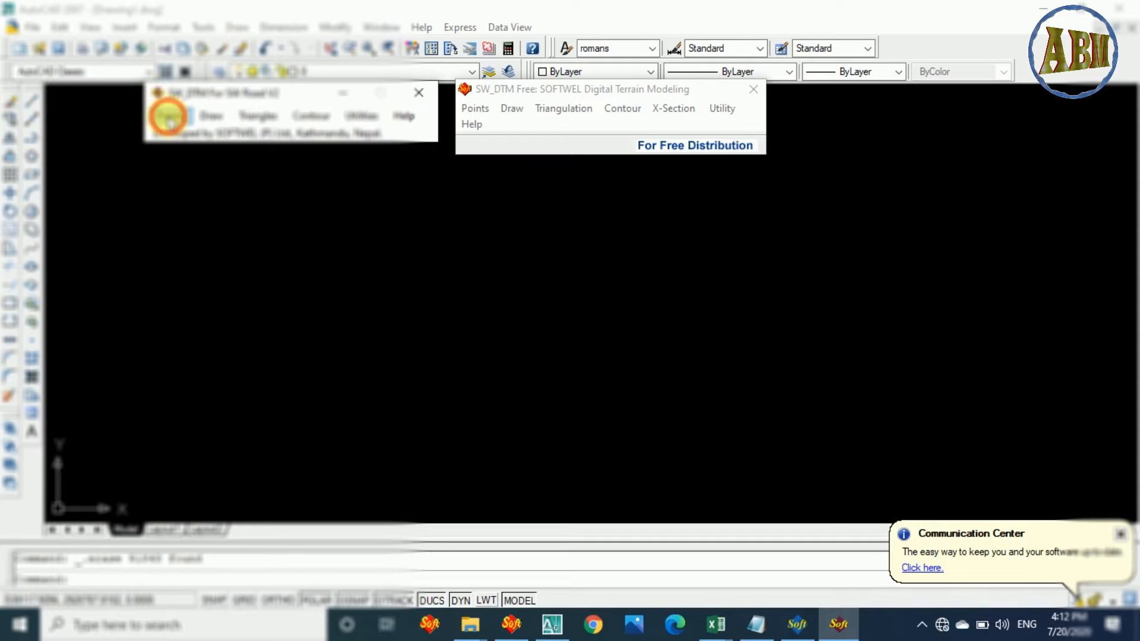
left_click(169, 116)
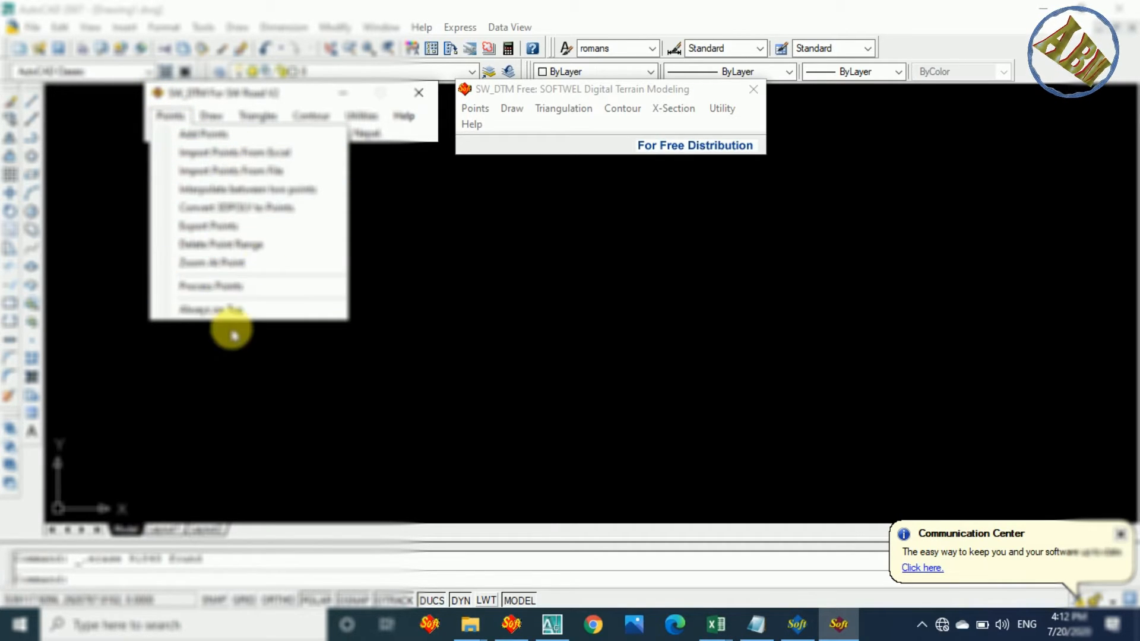
left_click(509, 113)
left_click(466, 108)
left_click(469, 112)
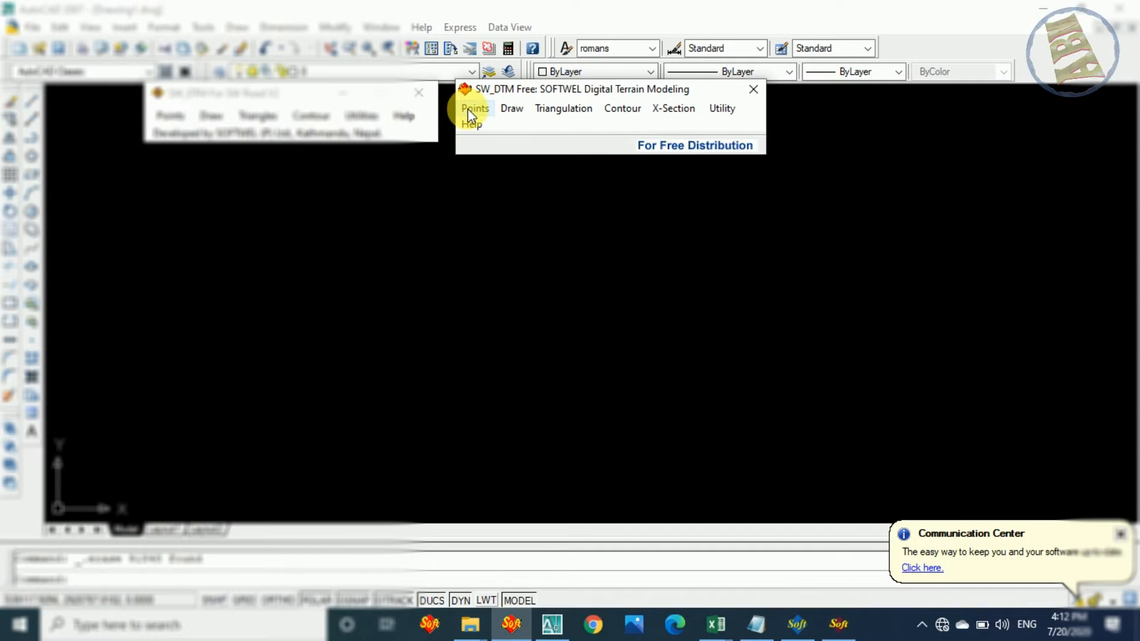
left_click(470, 110)
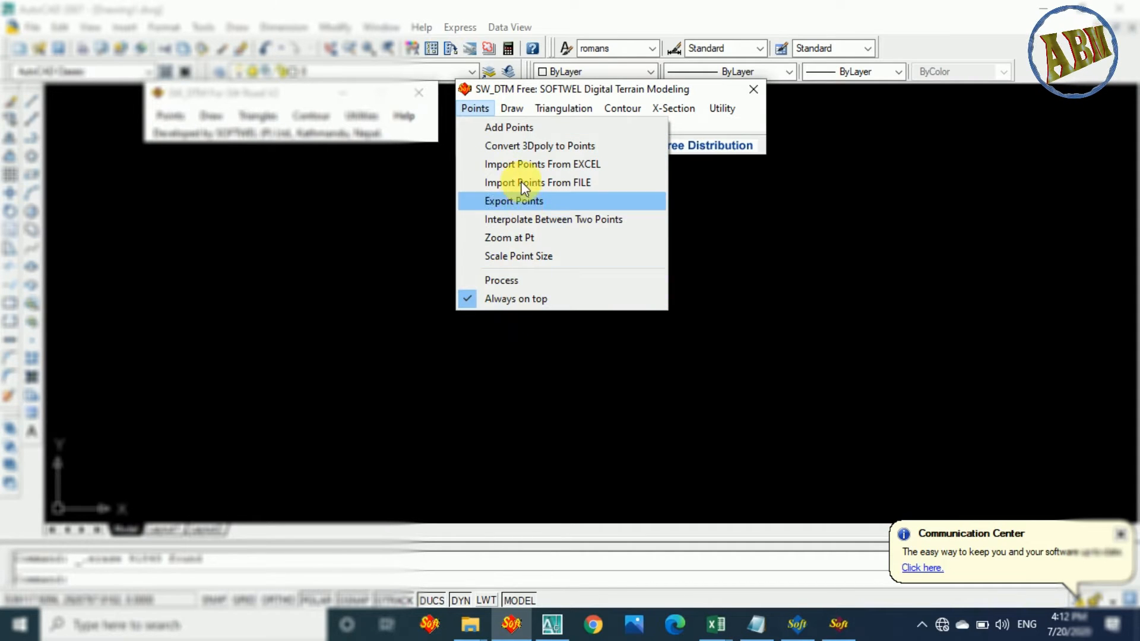
left_click(797, 222)
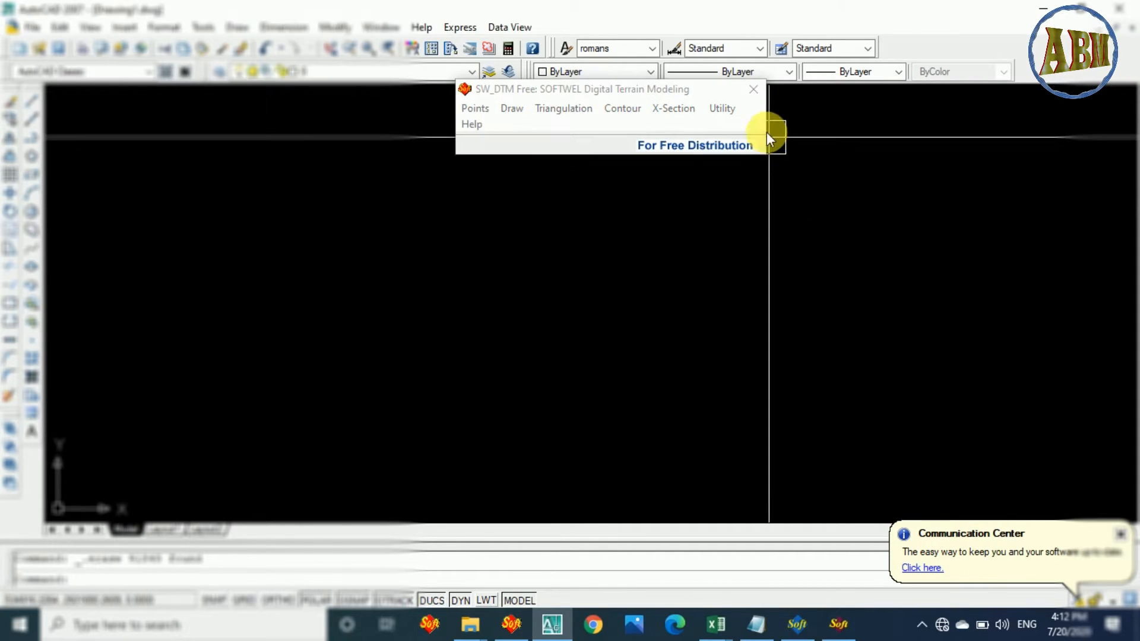
Close SW_DTM Free and clear the stray selection window from the drawing.
left_click(749, 87)
left_click(752, 88)
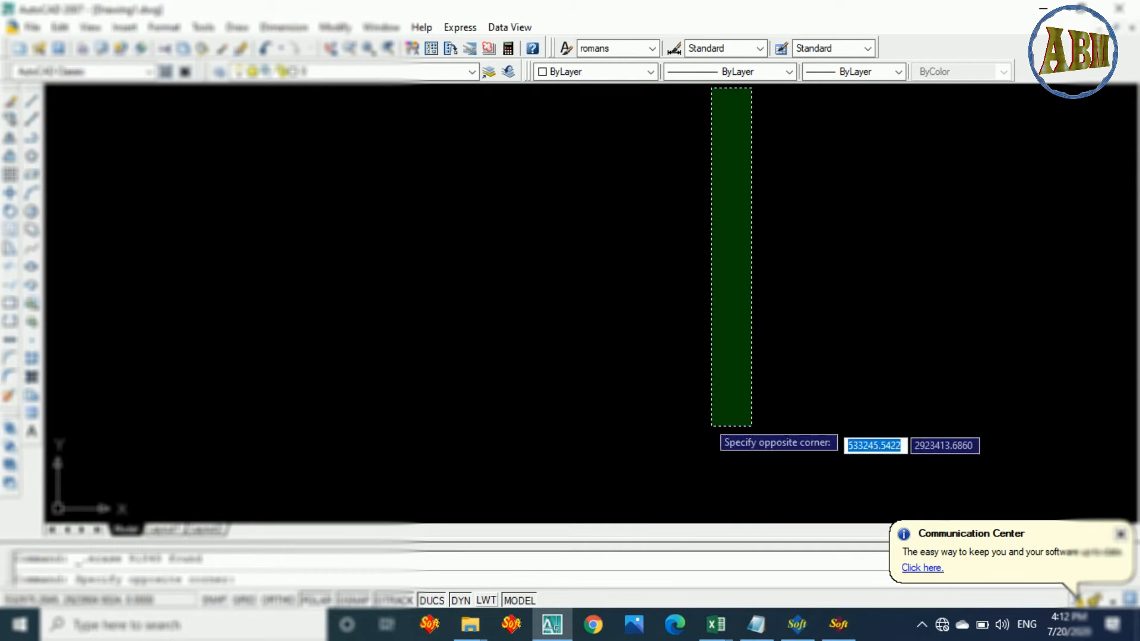
left_click(713, 426)
Start importing points from Excel in SW_DTM For SW Road V2 and set the point label scale to 1.
left_click(840, 624)
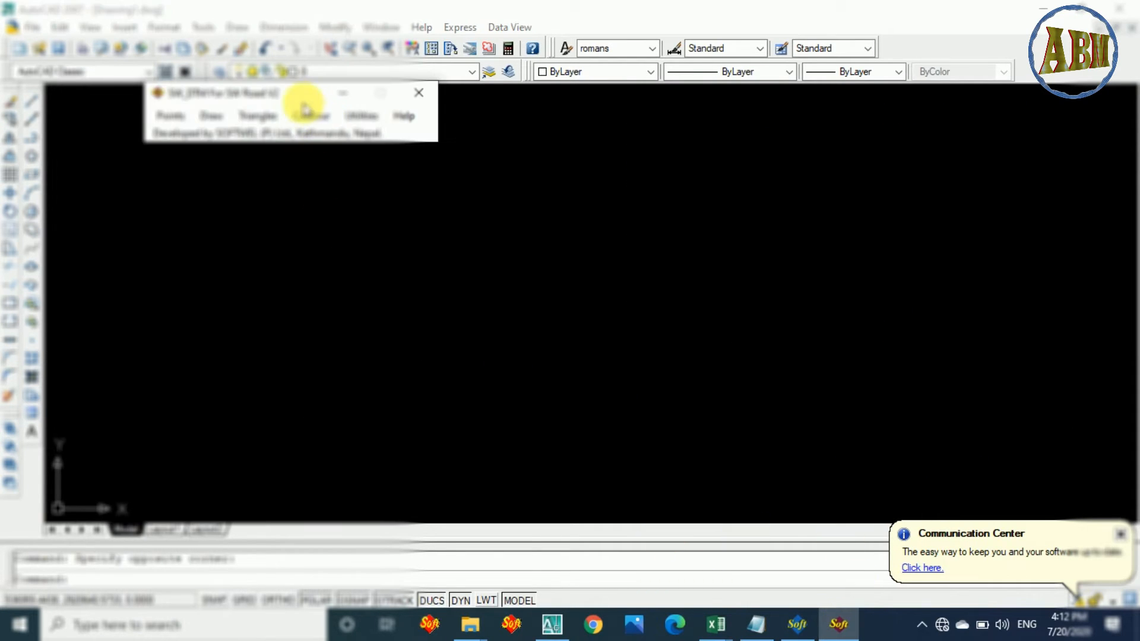
left_click_drag(294, 110, 395, 174)
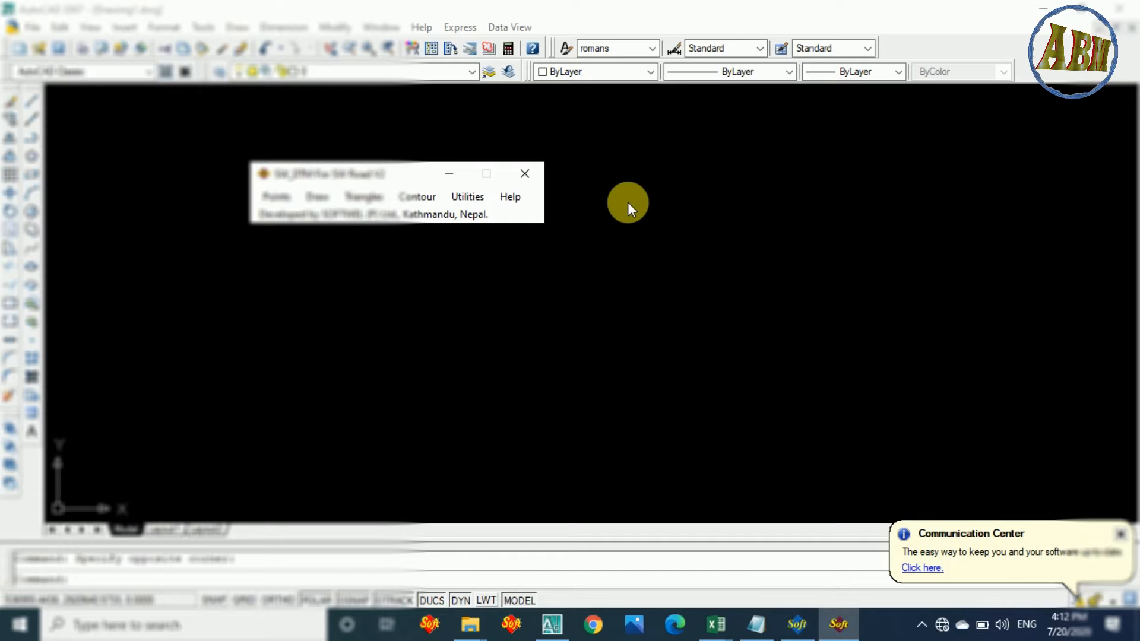
left_click(283, 199)
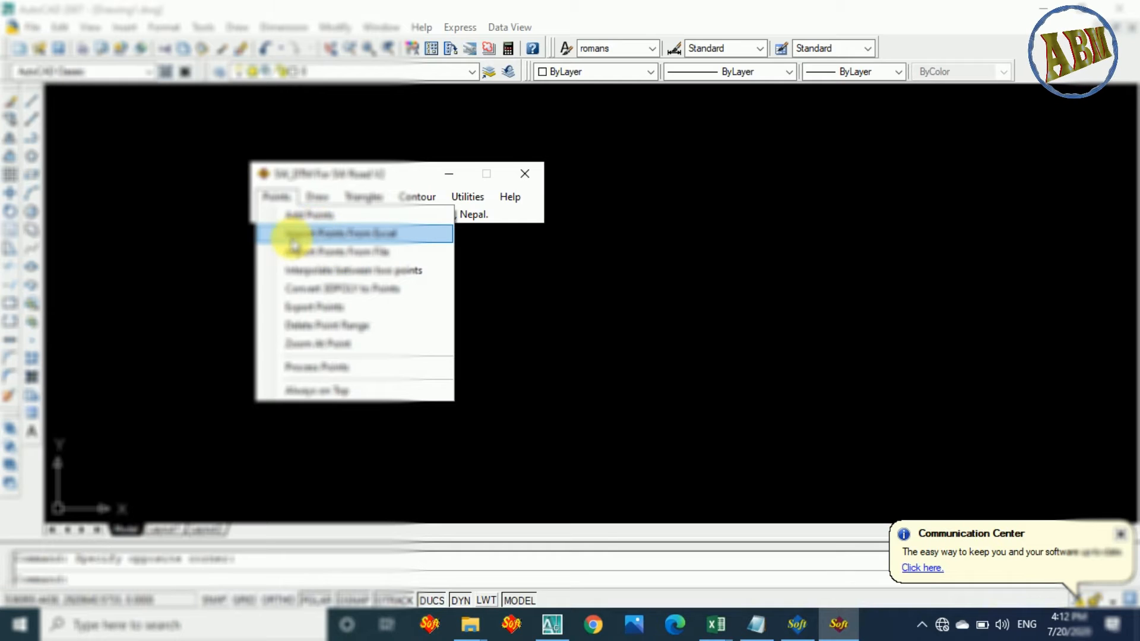
left_click(383, 233)
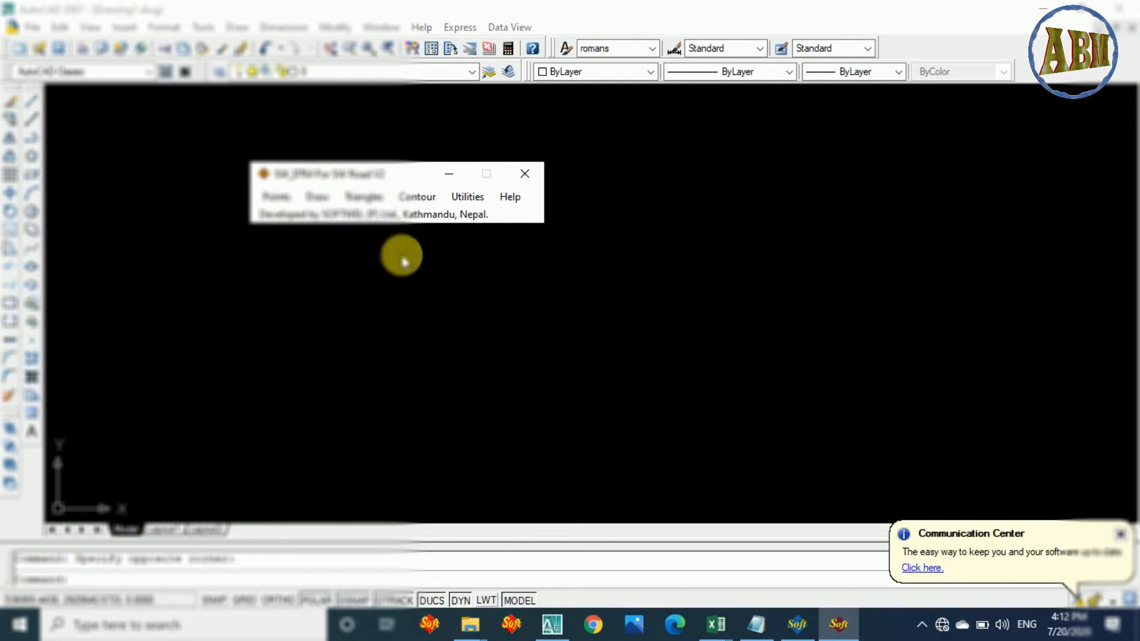
left_click_drag(392, 144, 734, 237)
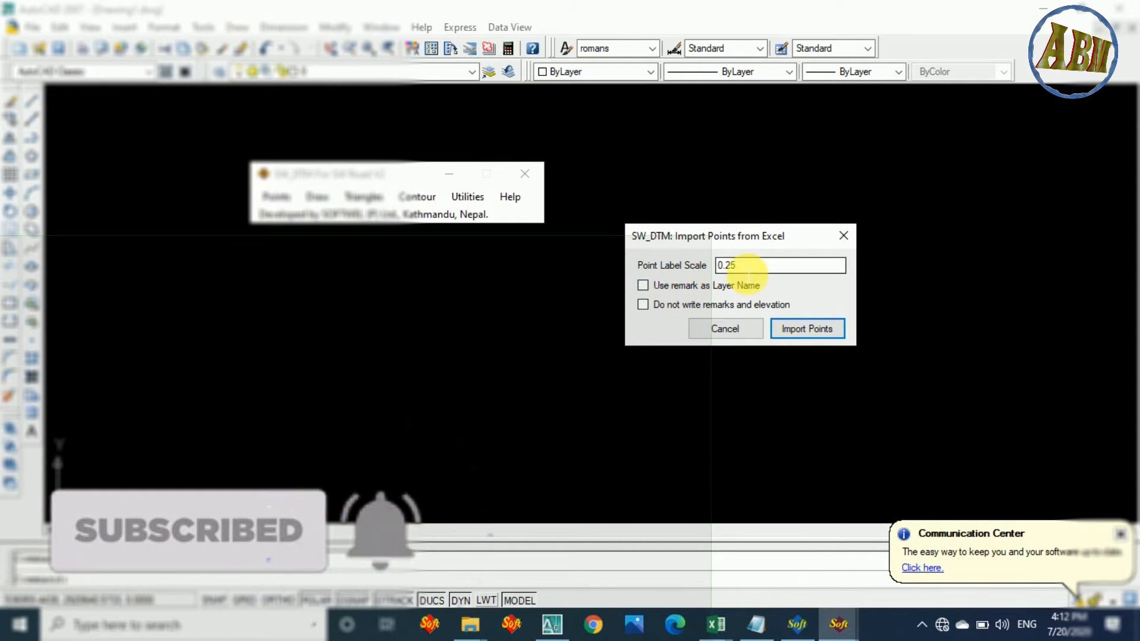
double_click(756, 266)
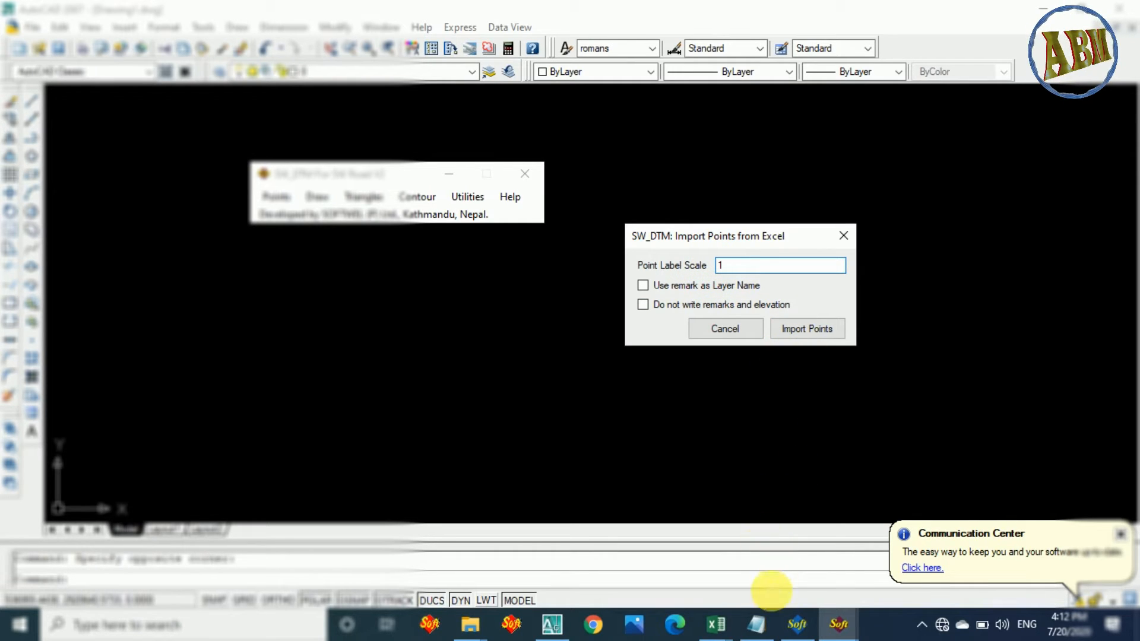
Switch to TS data.xlsx in Excel and select the whole survey point table.
mouse_move(717, 636)
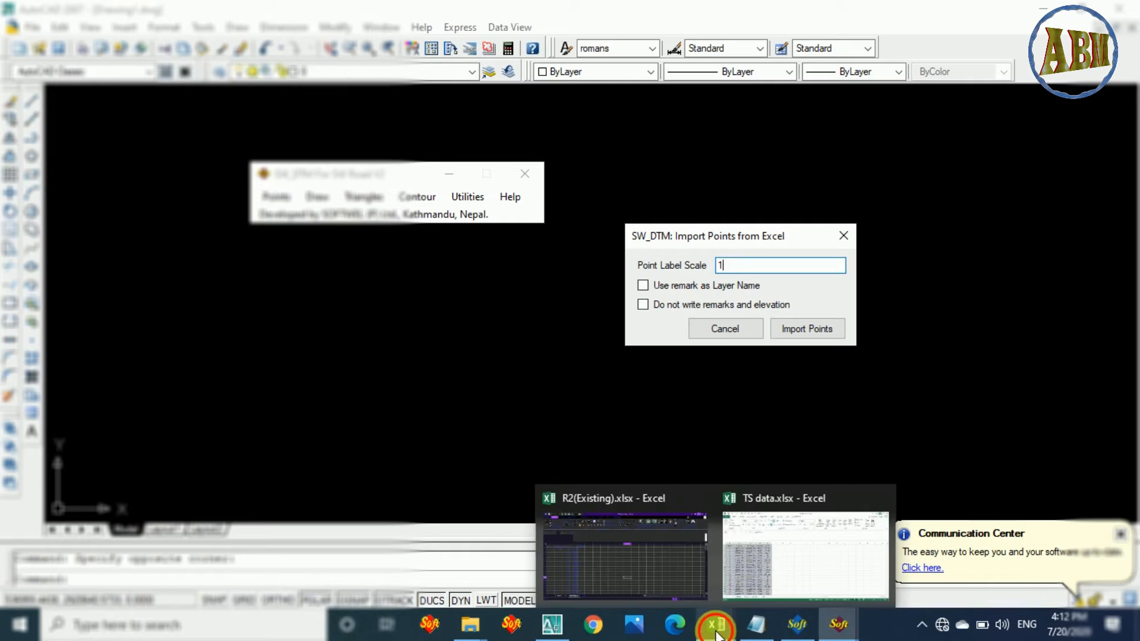
left_click(806, 555)
left_click(223, 397)
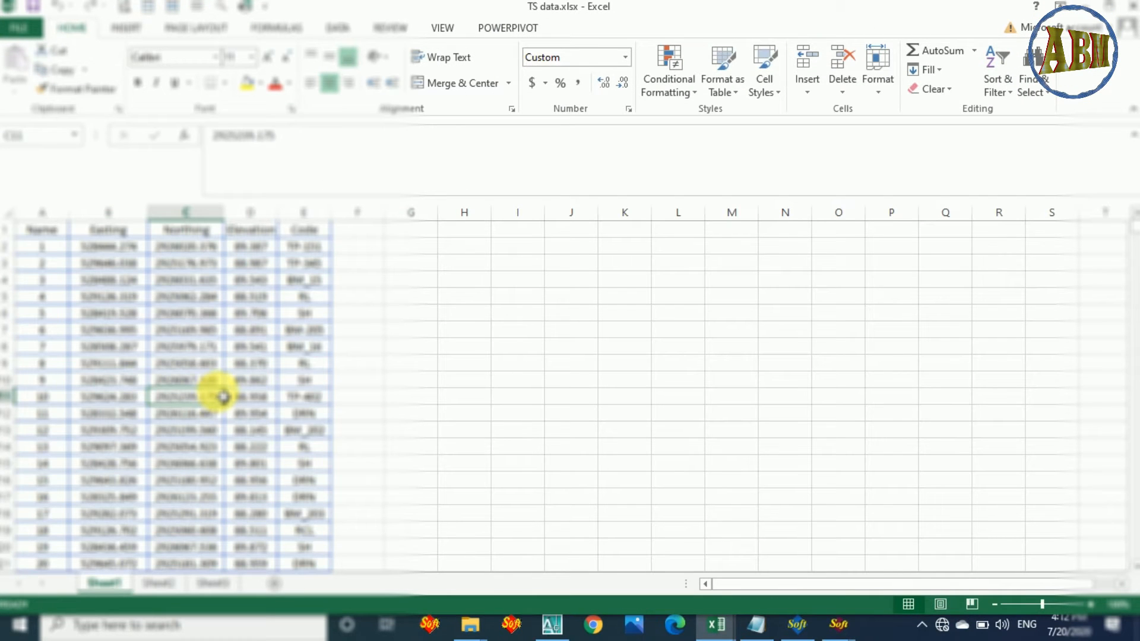
key("ctrl+a")
scroll(285, 401, "down", 9)
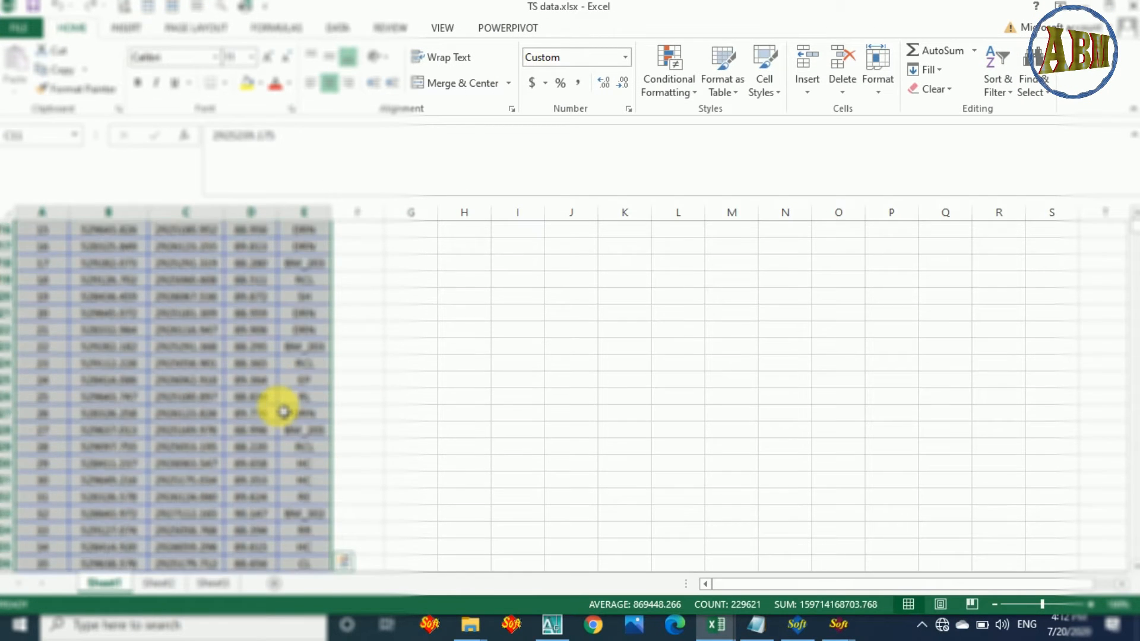
Return to AutoCAD with the Excel import dialog and import the selected survey points at label scale 1.
left_click(839, 624)
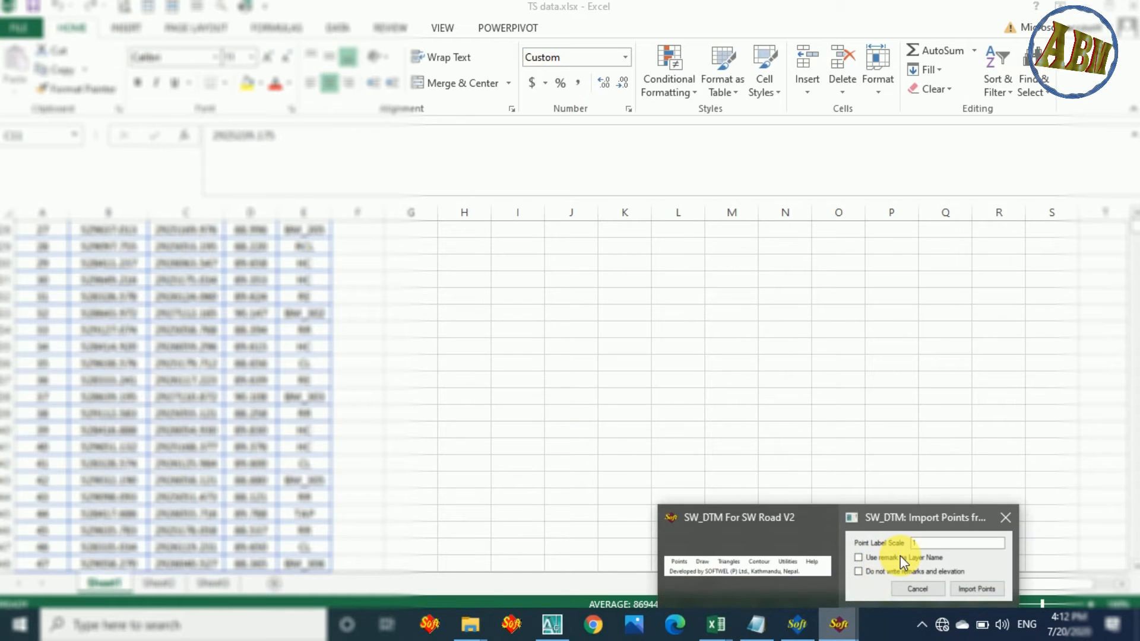
left_click(861, 534)
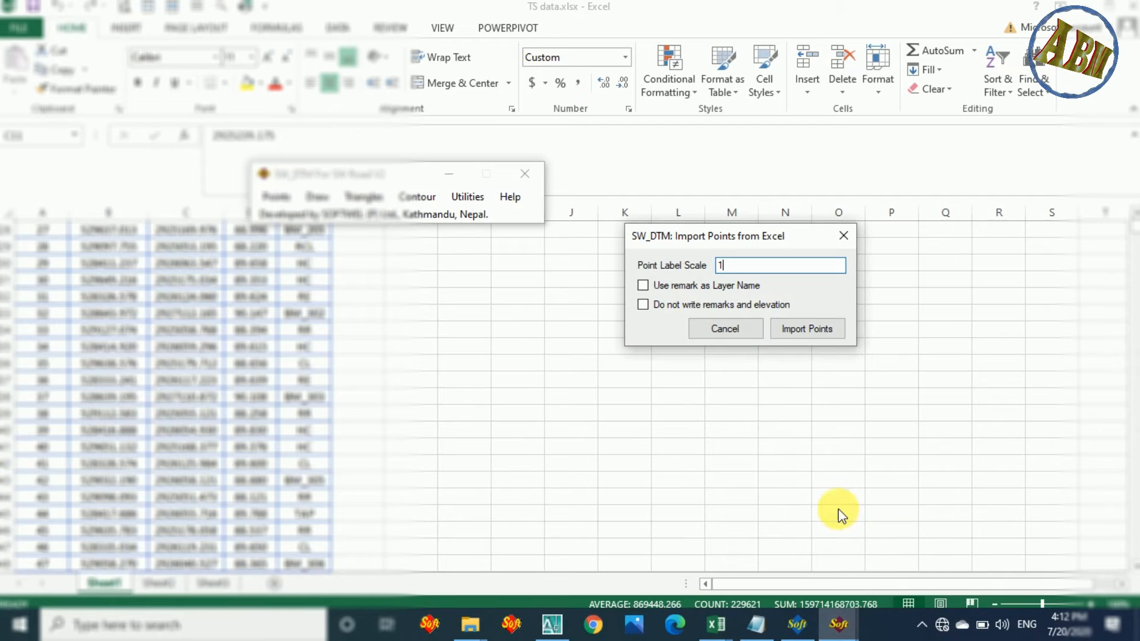
left_click(550, 623)
left_click(838, 623)
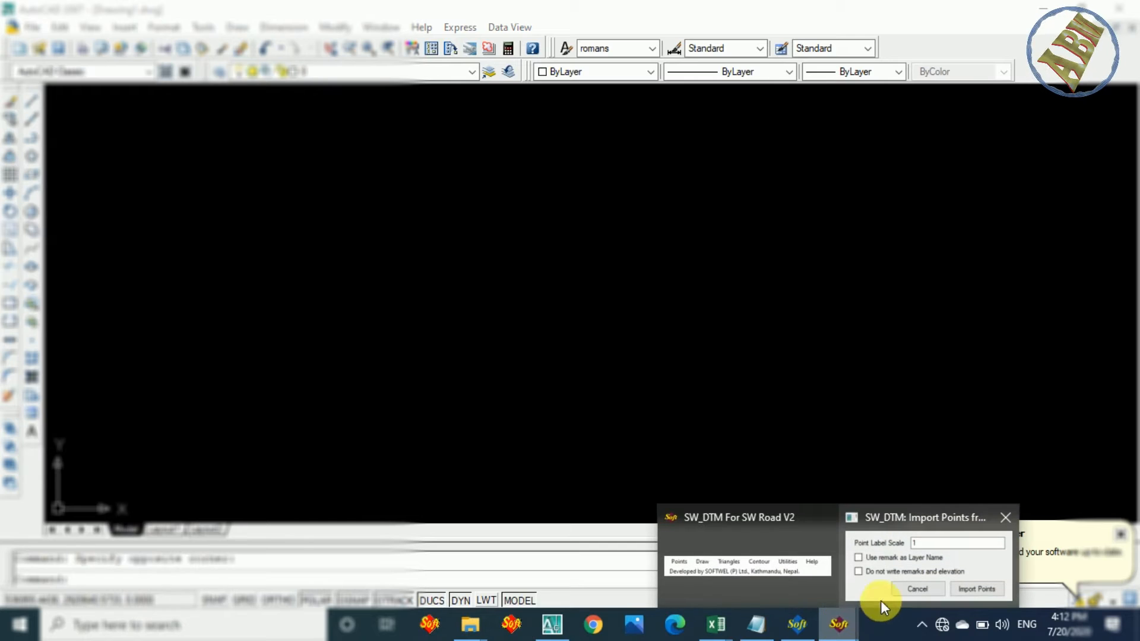
left_click(873, 575)
left_click_drag(731, 243, 371, 282)
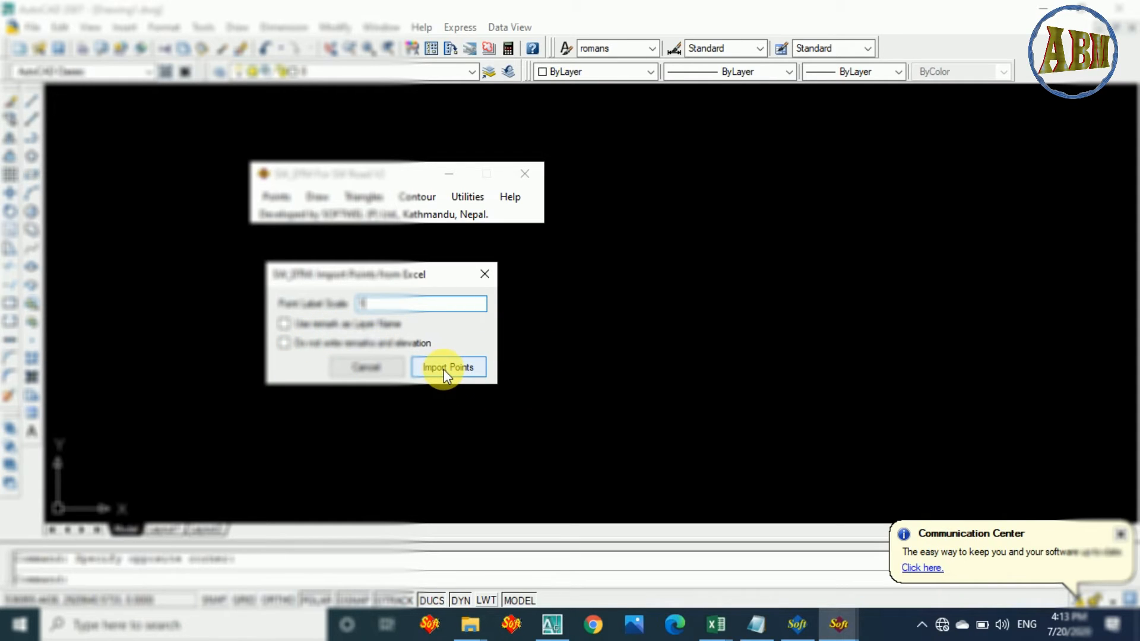
left_click(466, 371)
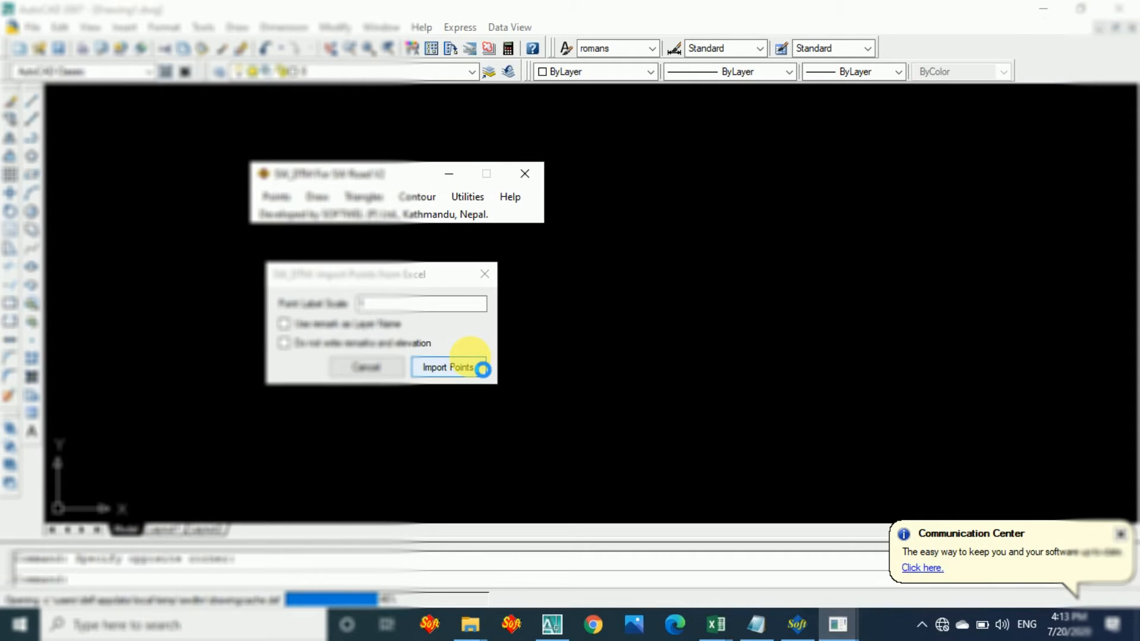
left_click(483, 369)
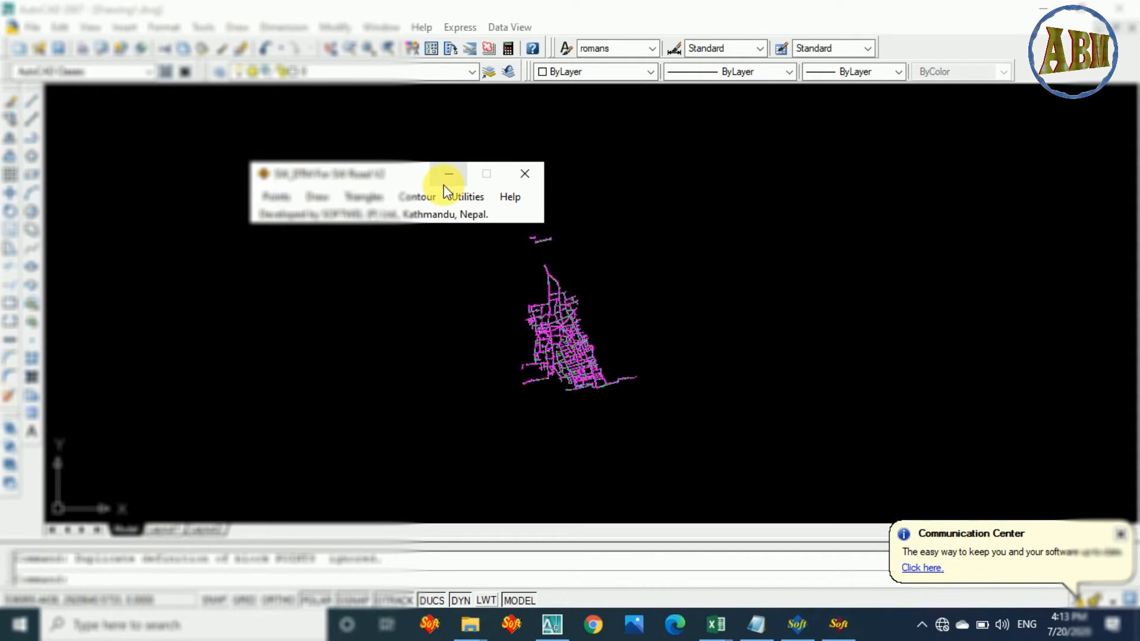
Move the SW_DTM window clear of the imported points and examine the road network.
mouse_move(369, 170)
left_mouse_down()
mouse_move(344, 107)
mouse_move(279, 70)
left_mouse_up()
scroll(578, 358, "up", 3)
scroll(579, 357, "up", 2)
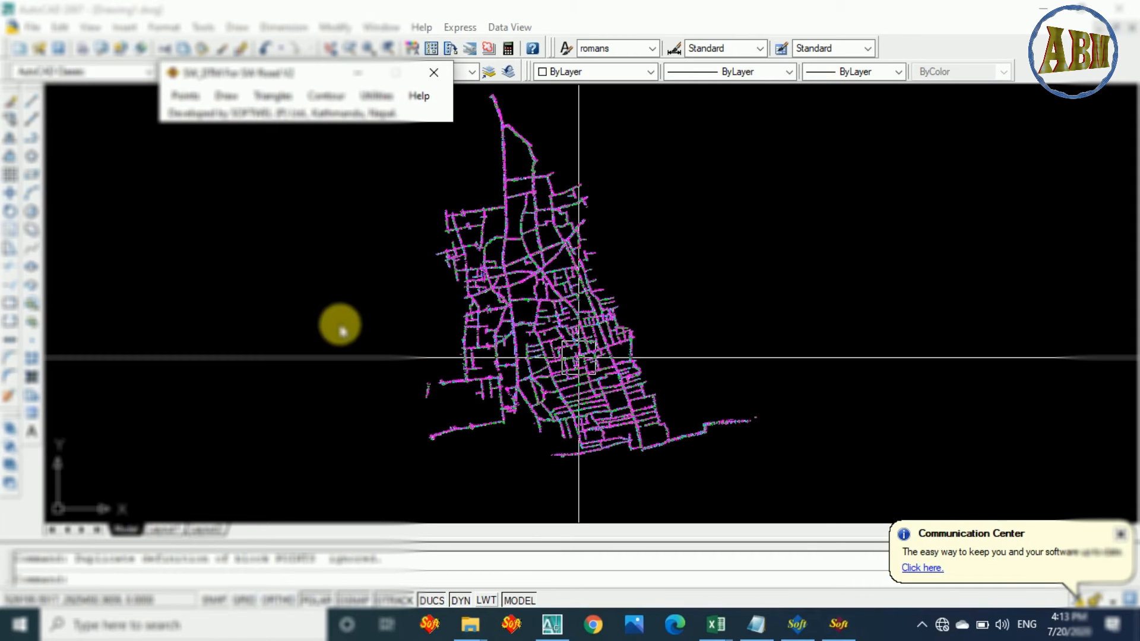
left_click(323, 269)
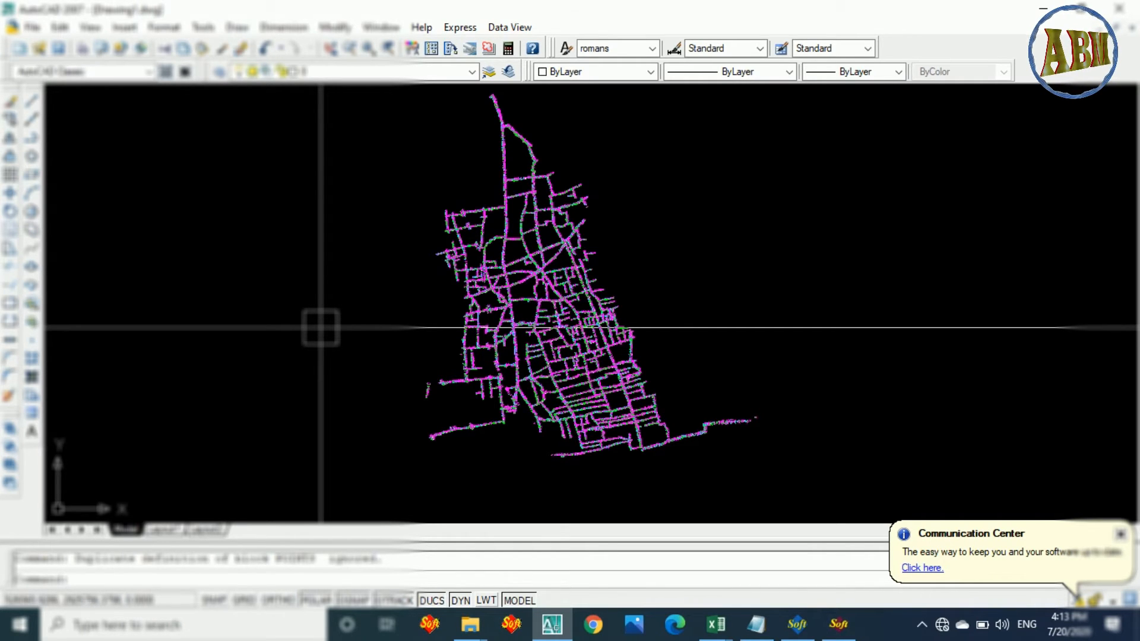
scroll(522, 294, "down", 8)
scroll(514, 273, "up", 6)
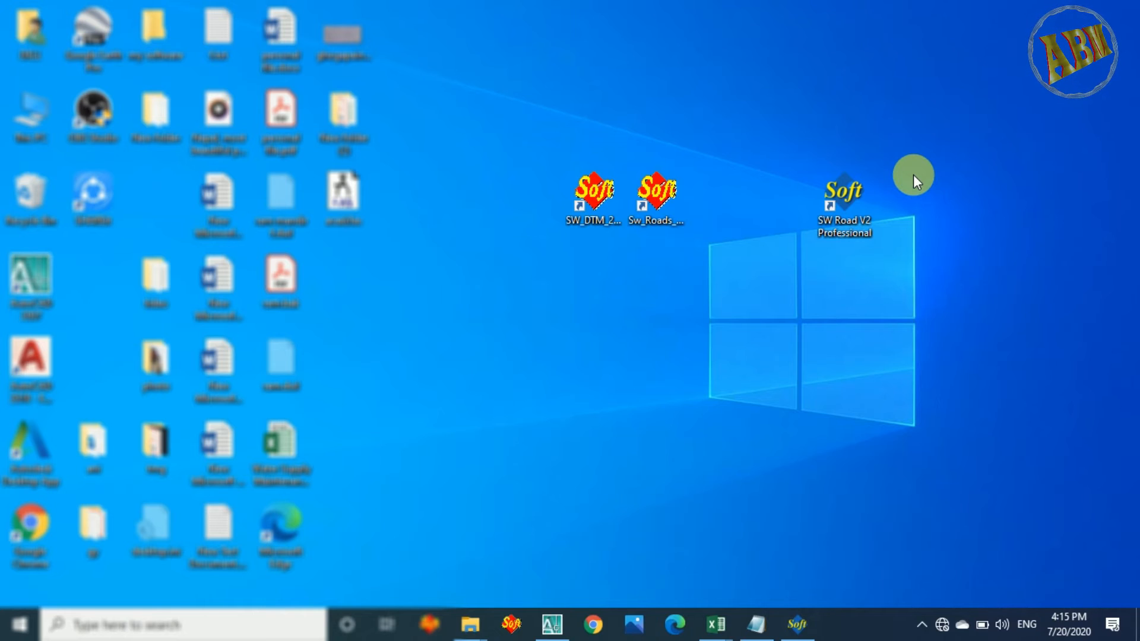
Switch from the desktop to SW Road V2 Professional.
left_click_drag(786, 141, 945, 270)
left_click_drag(556, 146, 580, 126)
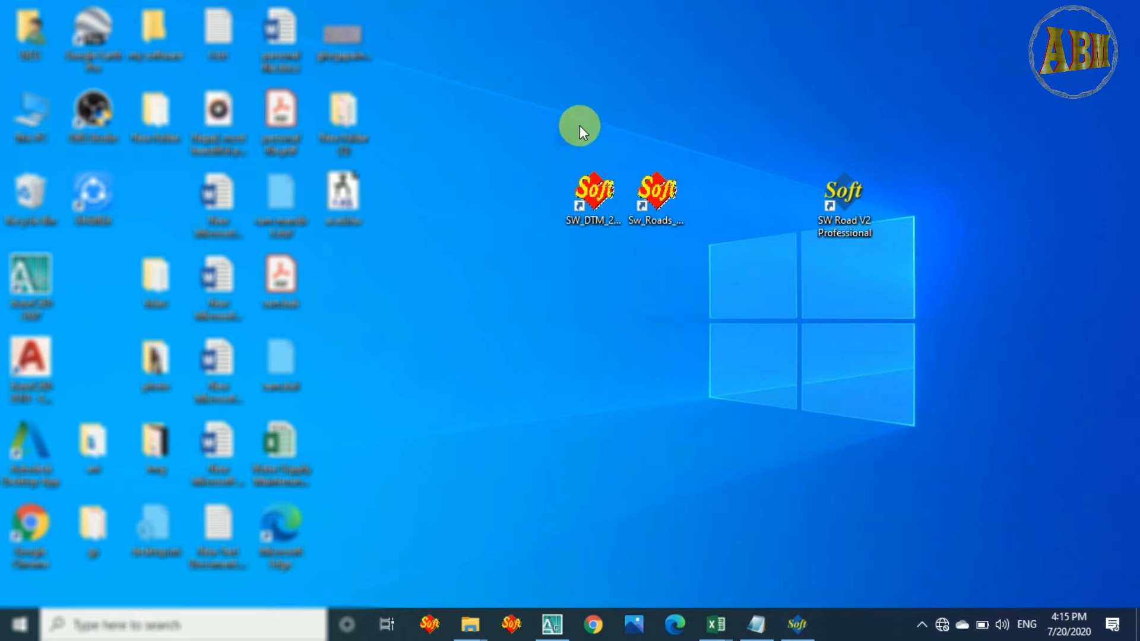
left_click(797, 621)
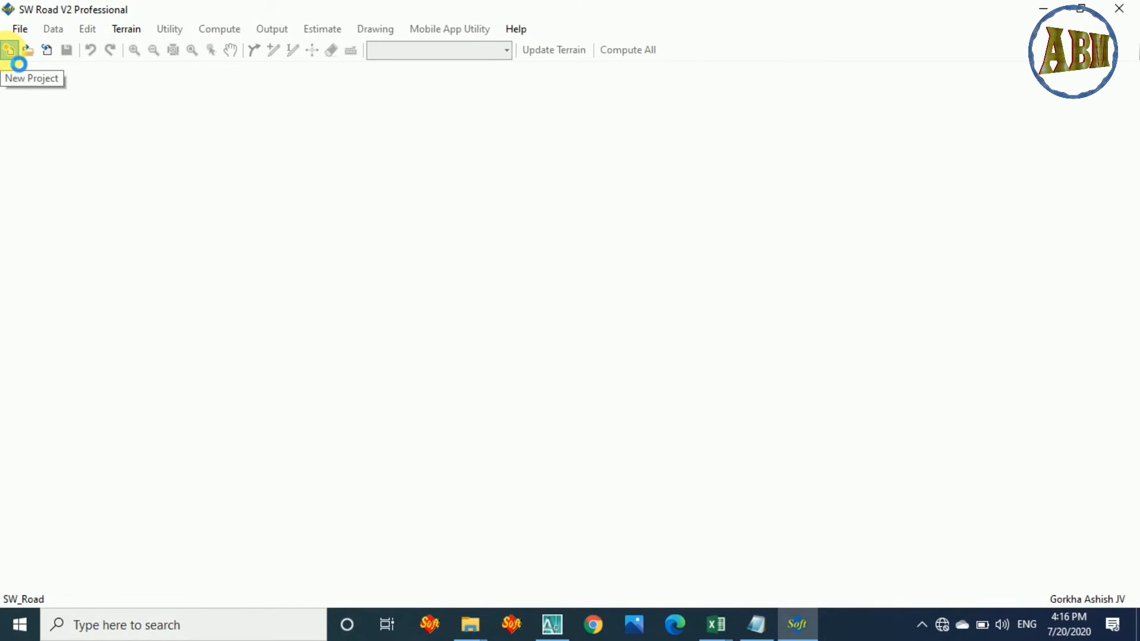
Create a new SW Road project named df in the hj folder, using the terrain model with UTM projection, zone 45N.
left_click(9, 51)
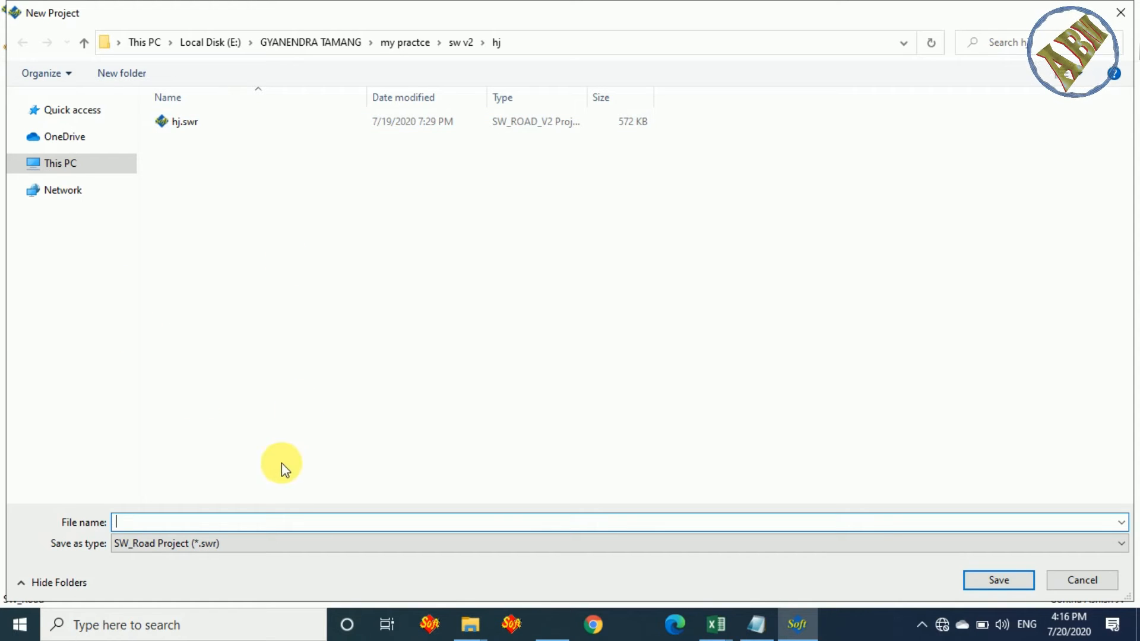
type("df")
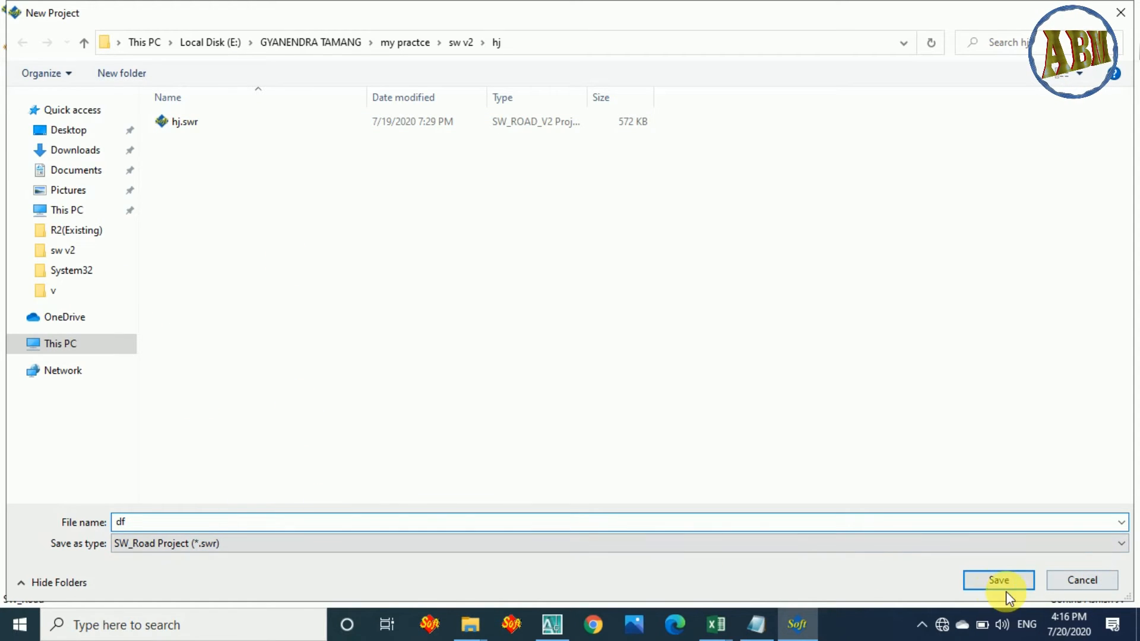
left_click(1002, 583)
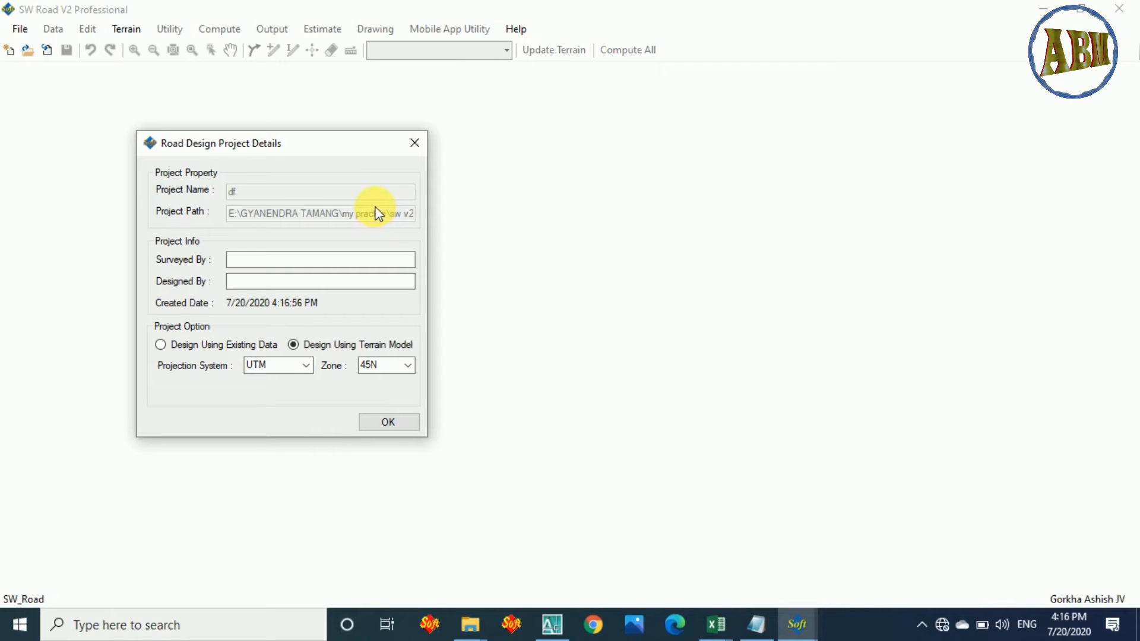
left_click_drag(255, 148, 650, 109)
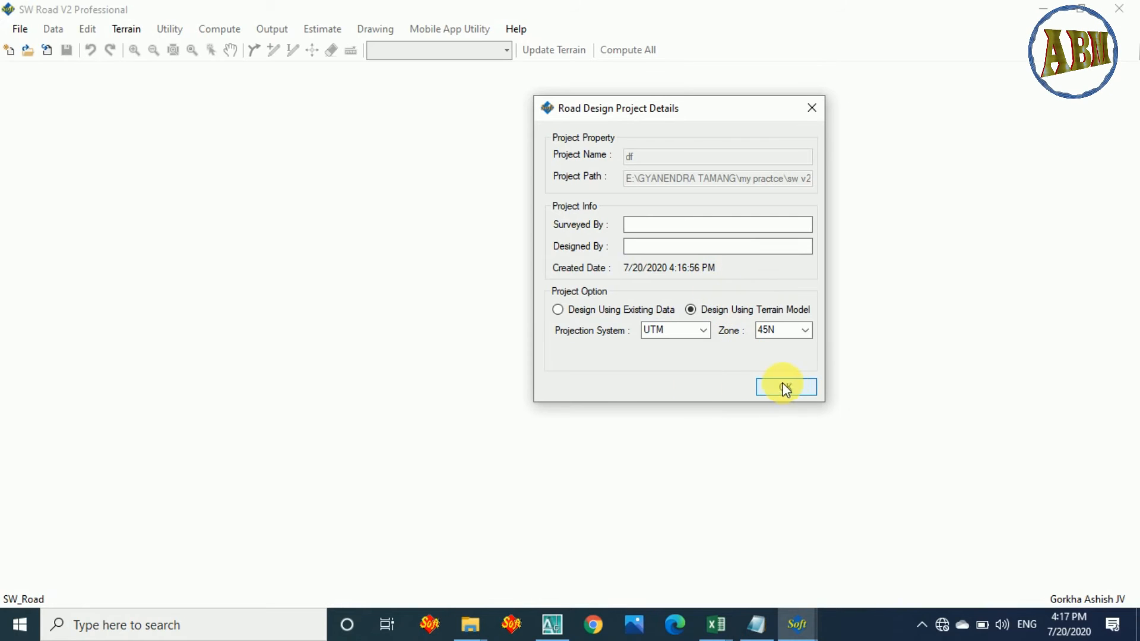
left_click(802, 392)
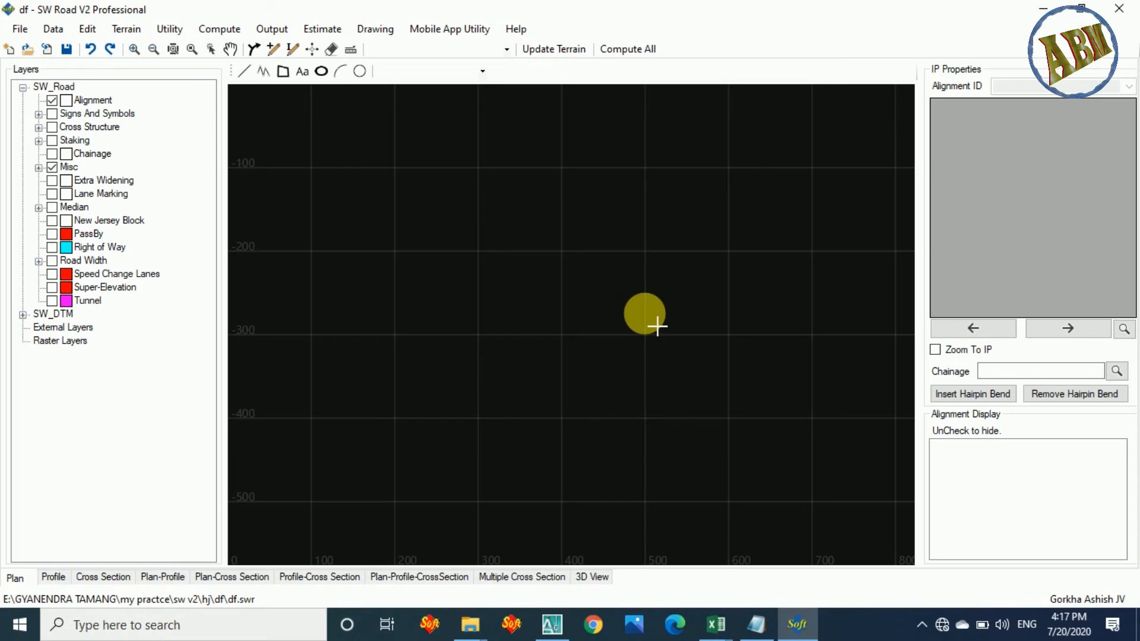
Examine the empty plan view's coordinate grid at closer and wider zoom levels.
left_click(139, 50)
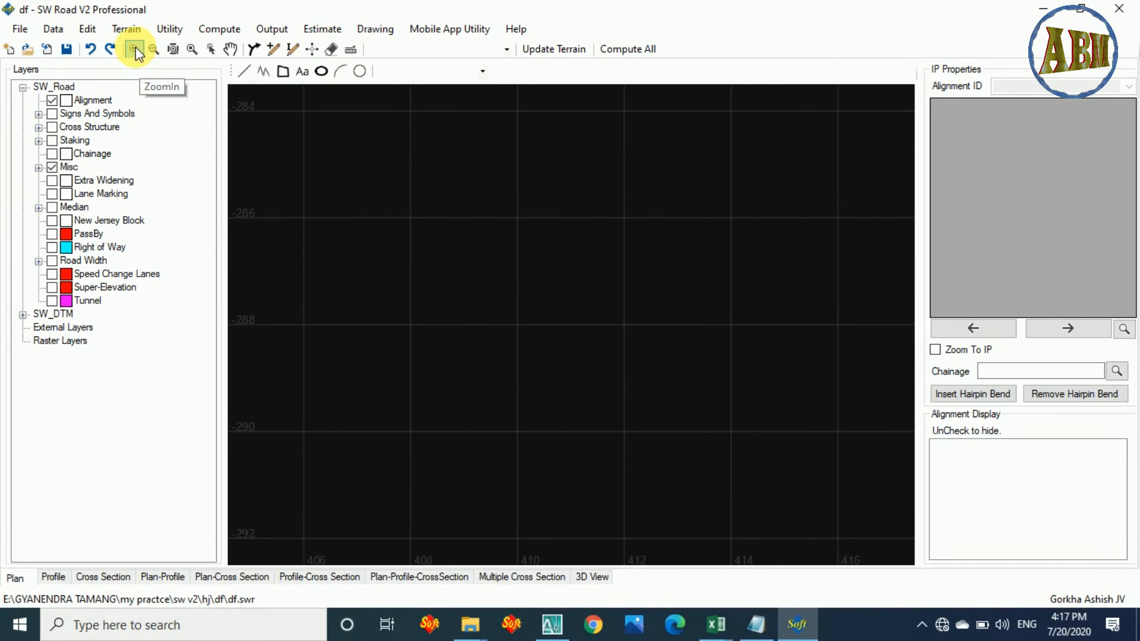
left_click(154, 49)
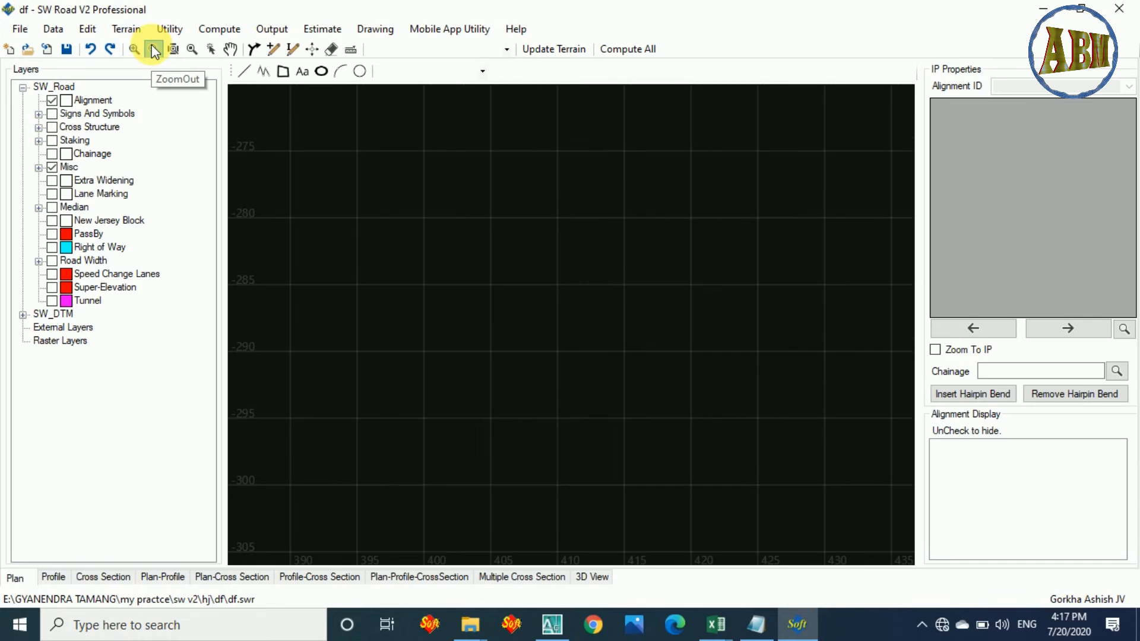
left_click(154, 50)
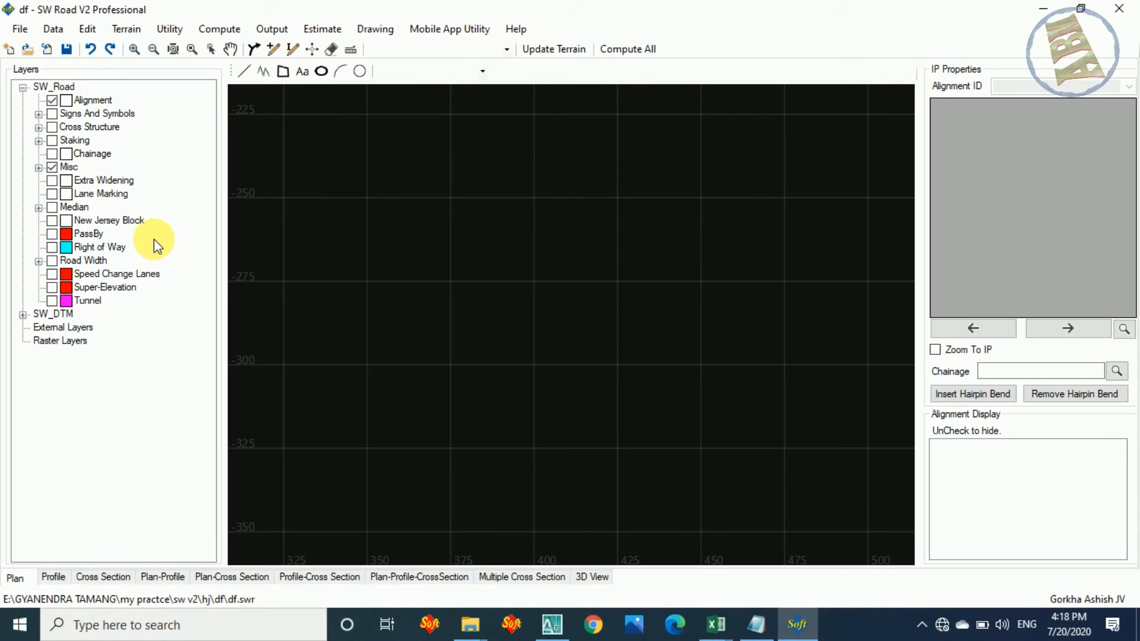
scroll(559, 456, "up", 1)
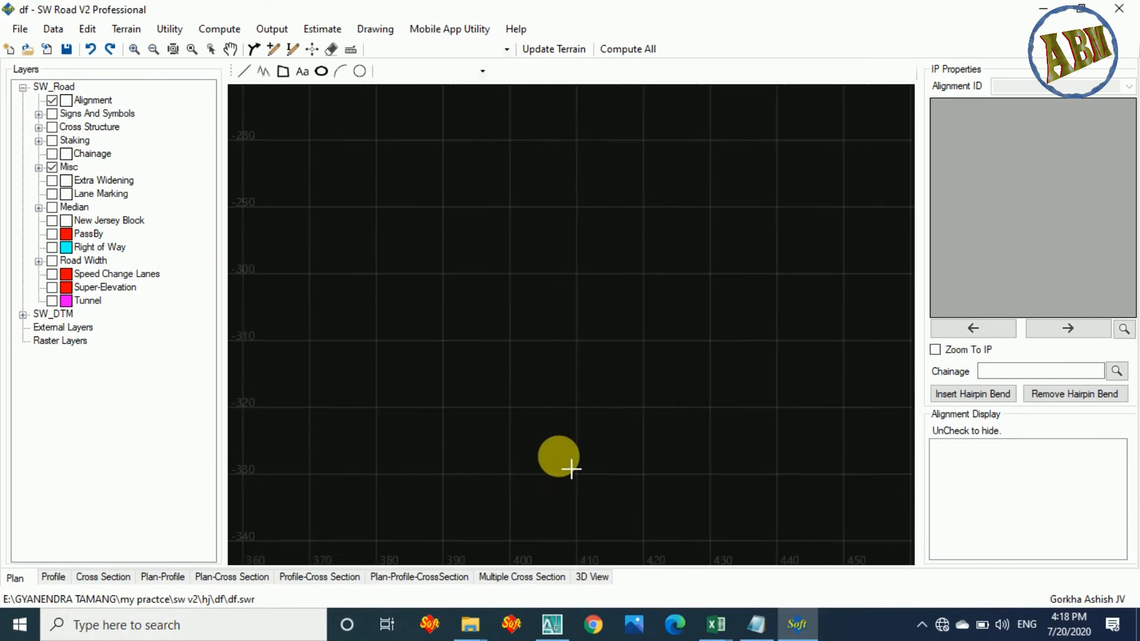
scroll(572, 469, "up", 1)
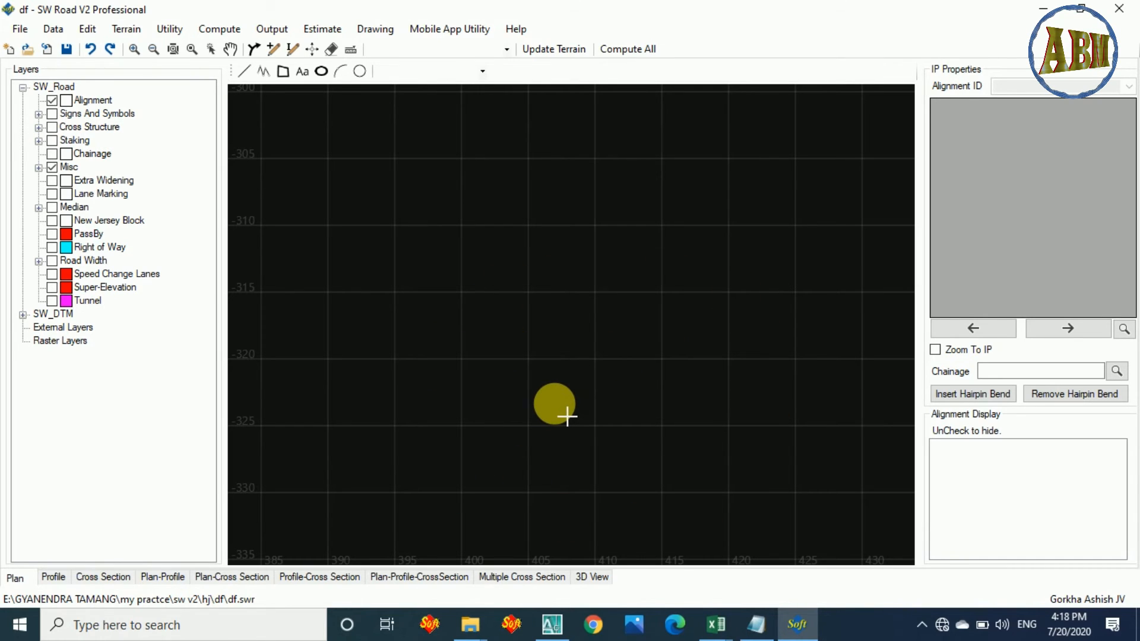
scroll(603, 437, "down", 3)
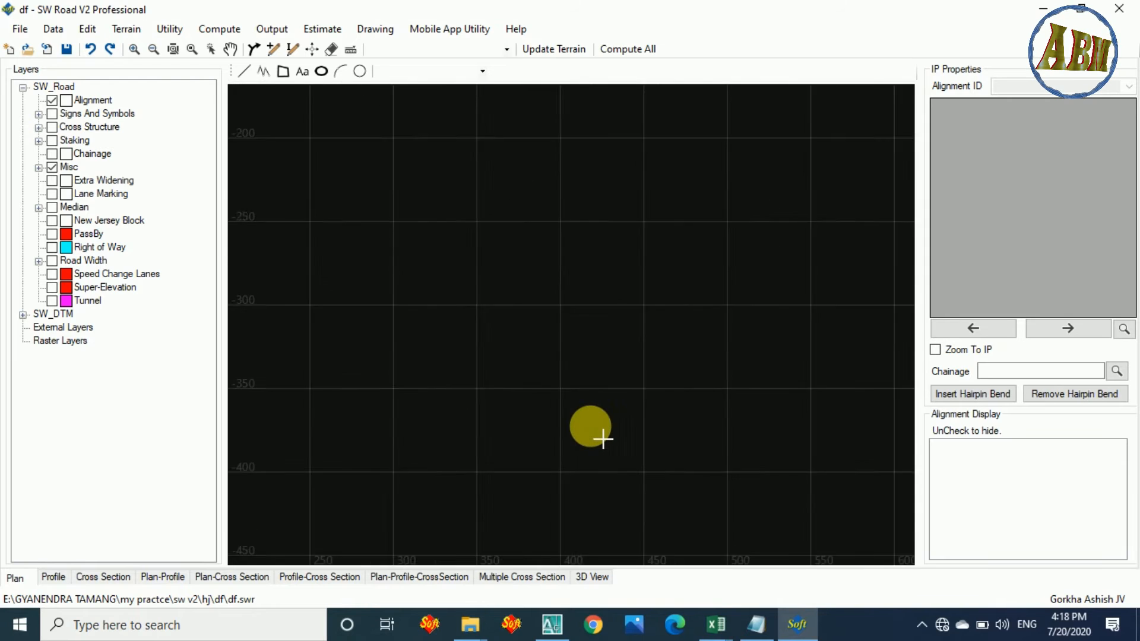
scroll(604, 437, "down", 10)
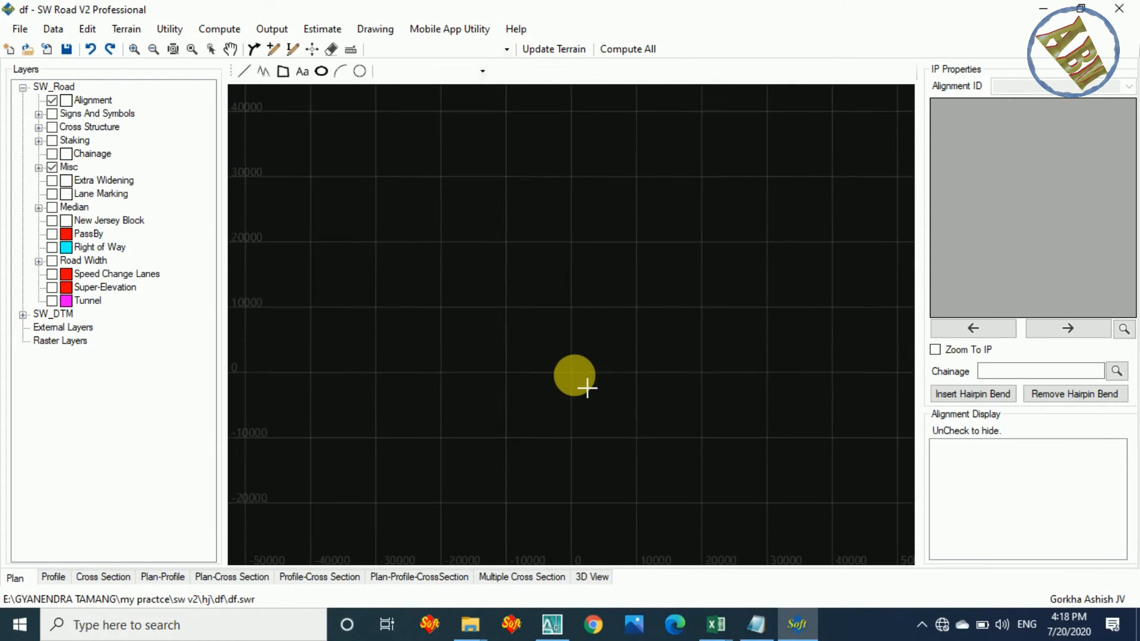
scroll(587, 389, "up", 8)
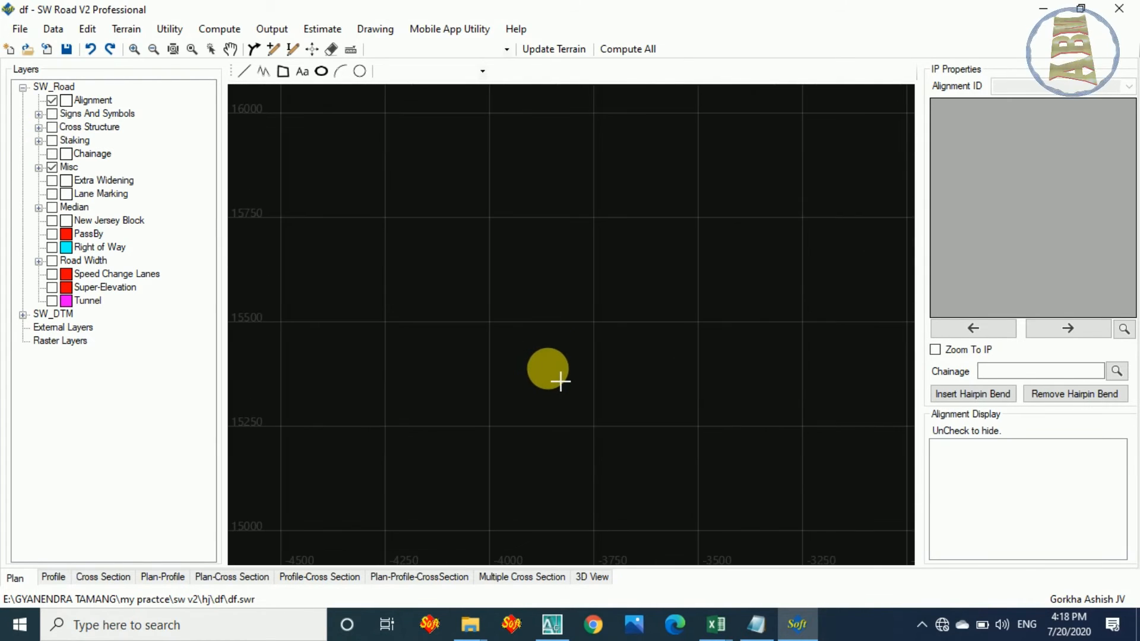
scroll(561, 382, "down", 5)
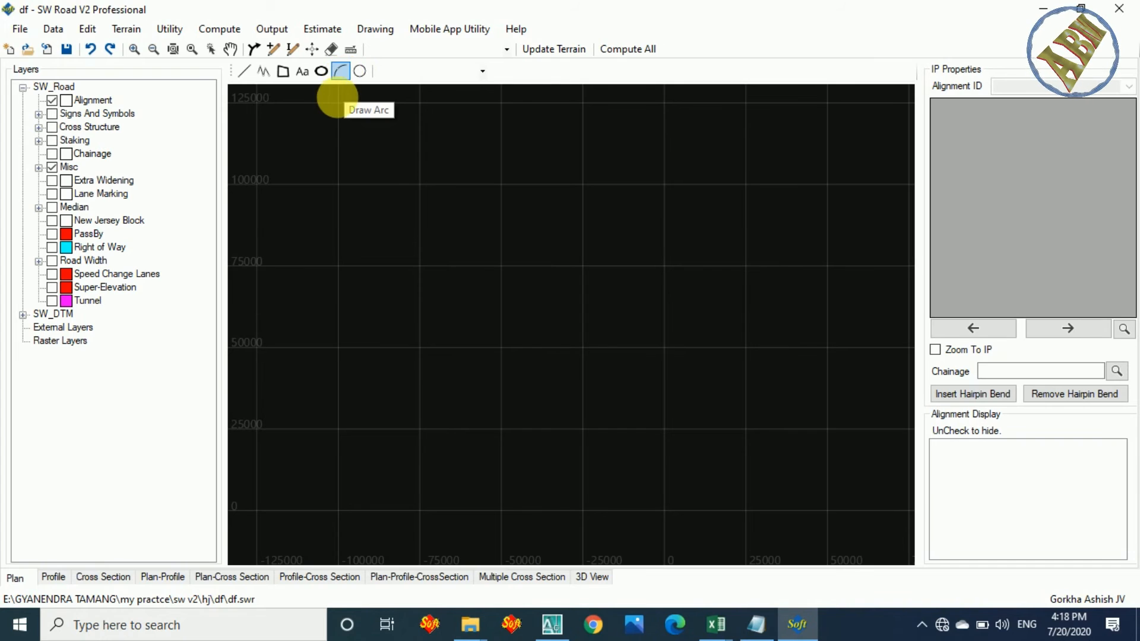
Review the layers available as the active drawing layer without choosing one.
left_click(342, 72)
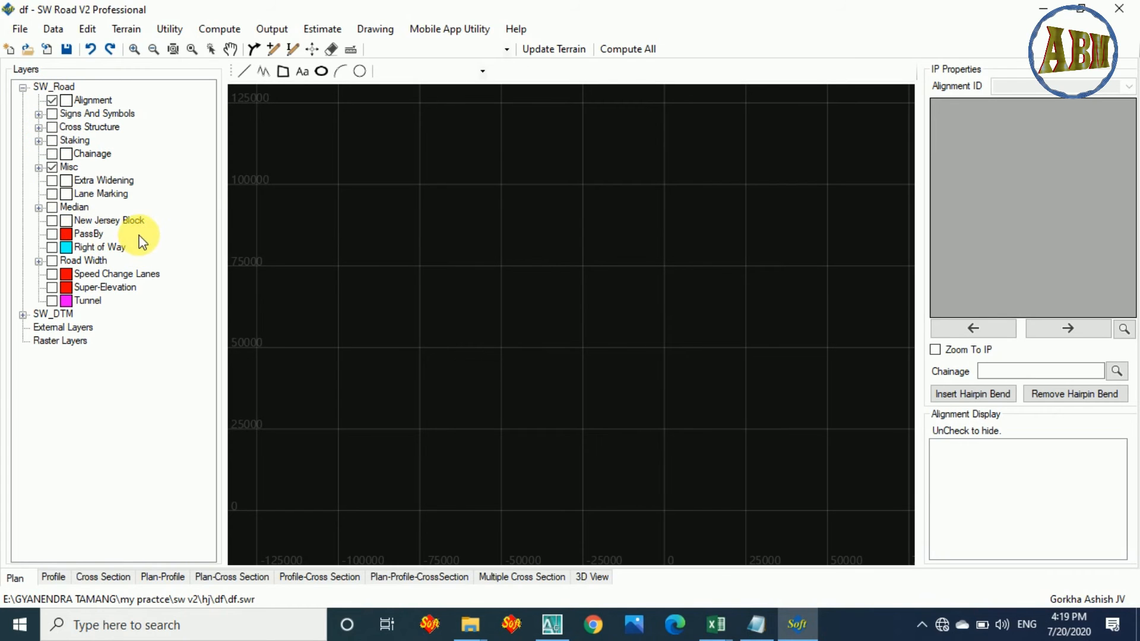
left_click(483, 71)
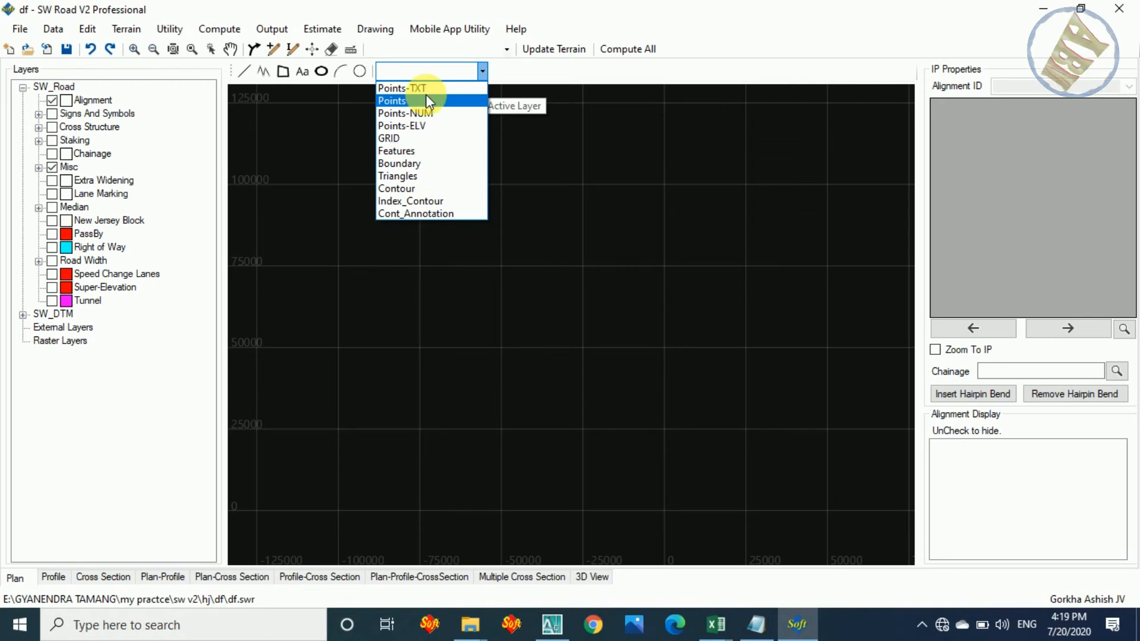
left_click(483, 70)
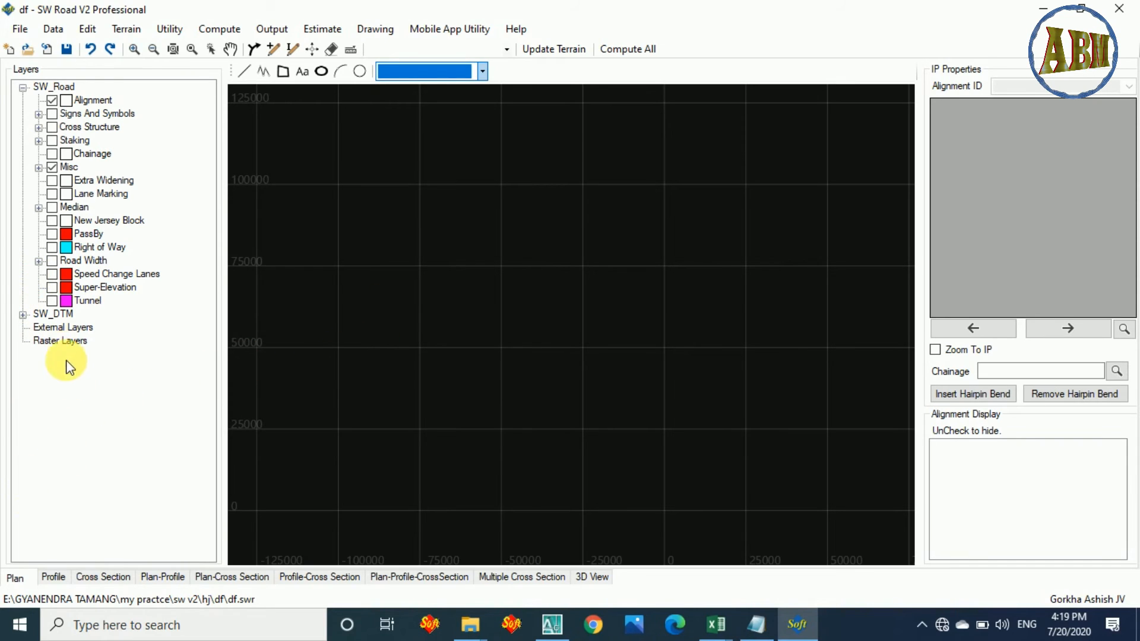
Expand the SW_DTM layer group and review the import formats offered for External Layers.
left_click(21, 315)
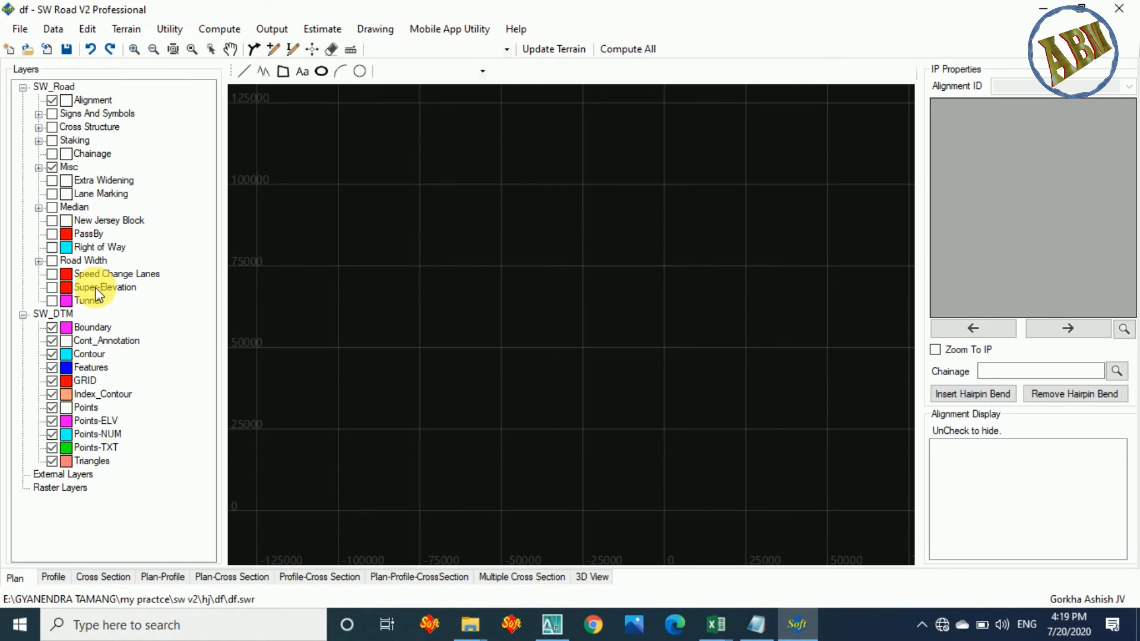
right_click(65, 476)
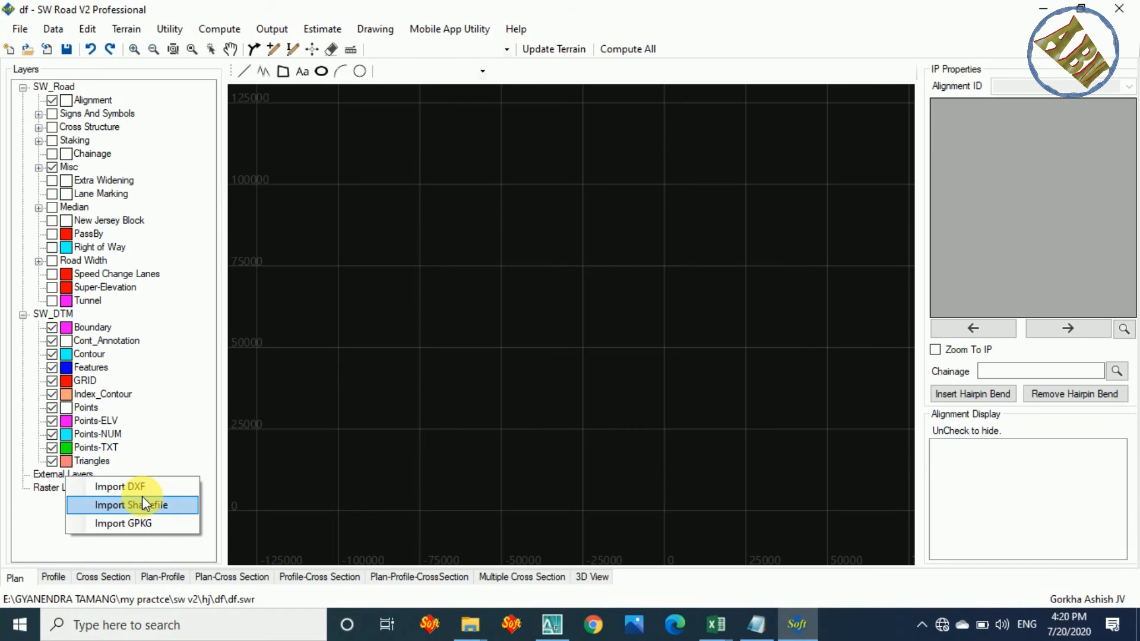
left_click(303, 438)
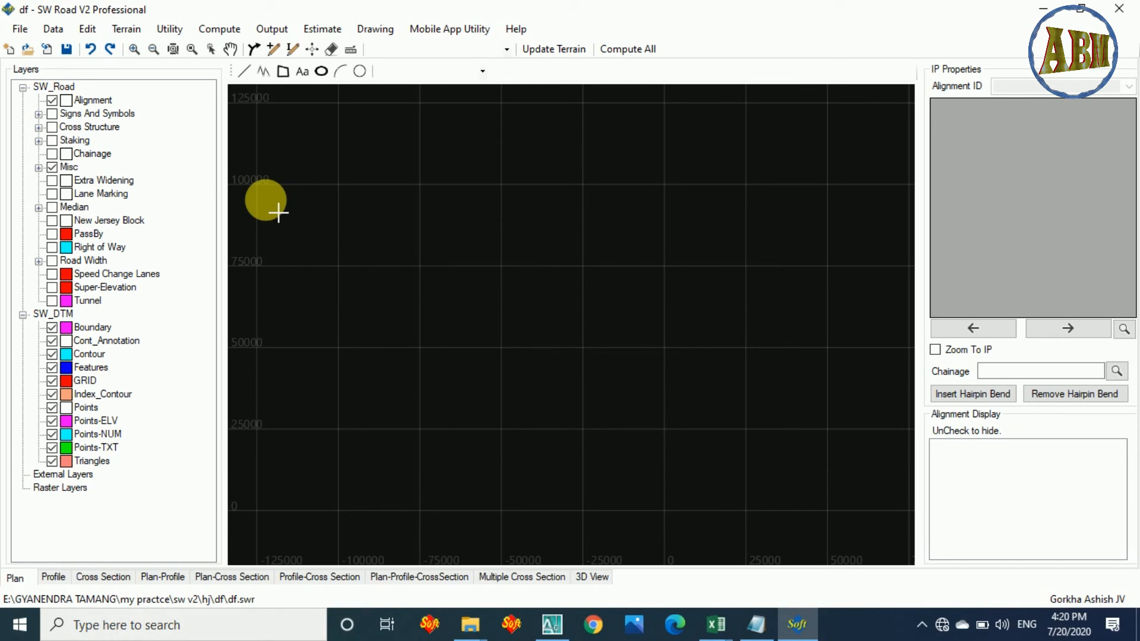
right_click(67, 478)
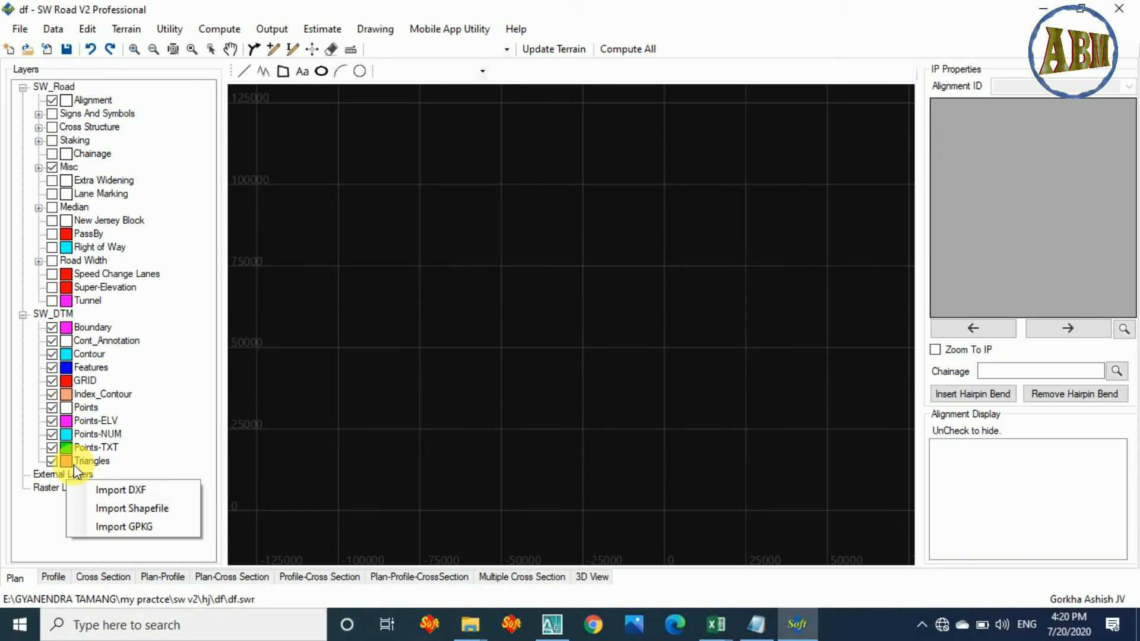
left_click(545, 272)
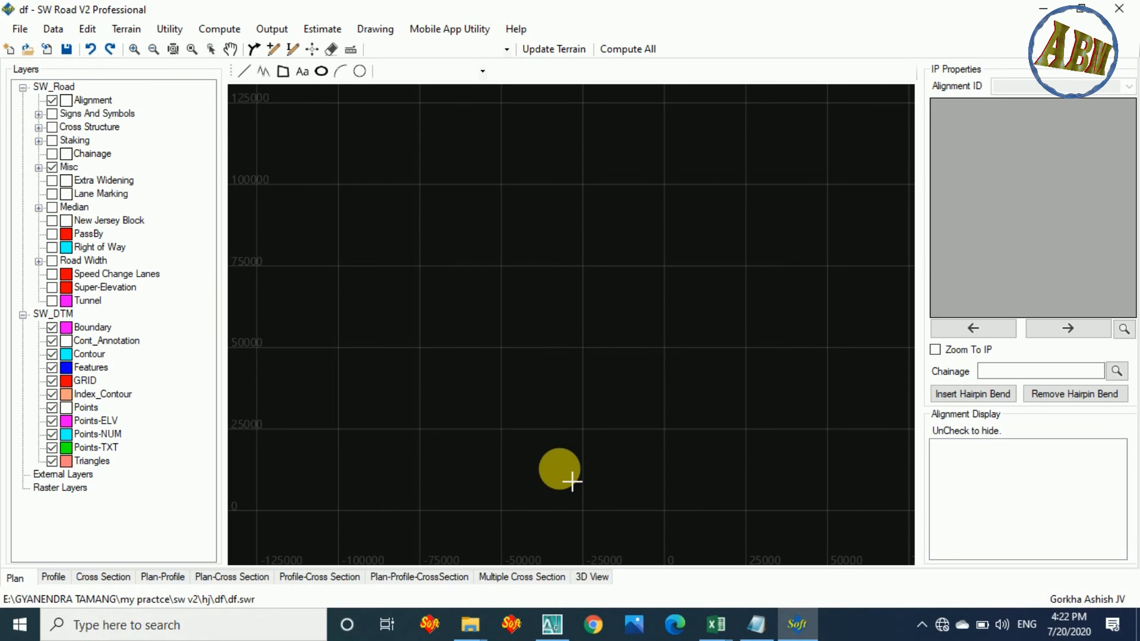
scroll(543, 340, "down", 6)
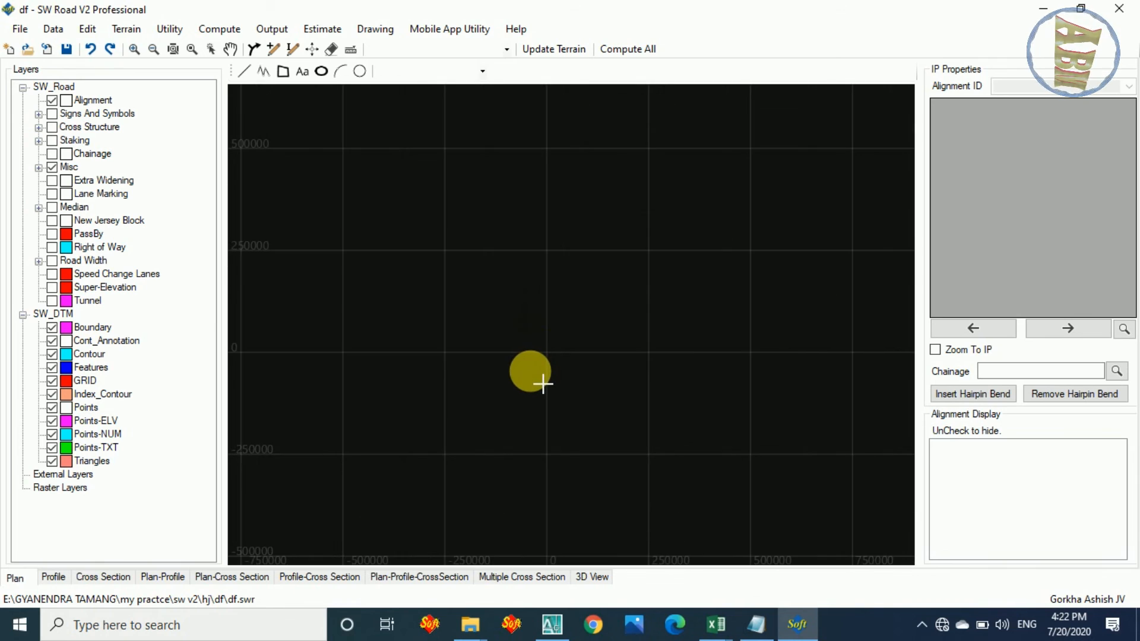
scroll(544, 384, "up", 6)
scroll(550, 381, "down", 2)
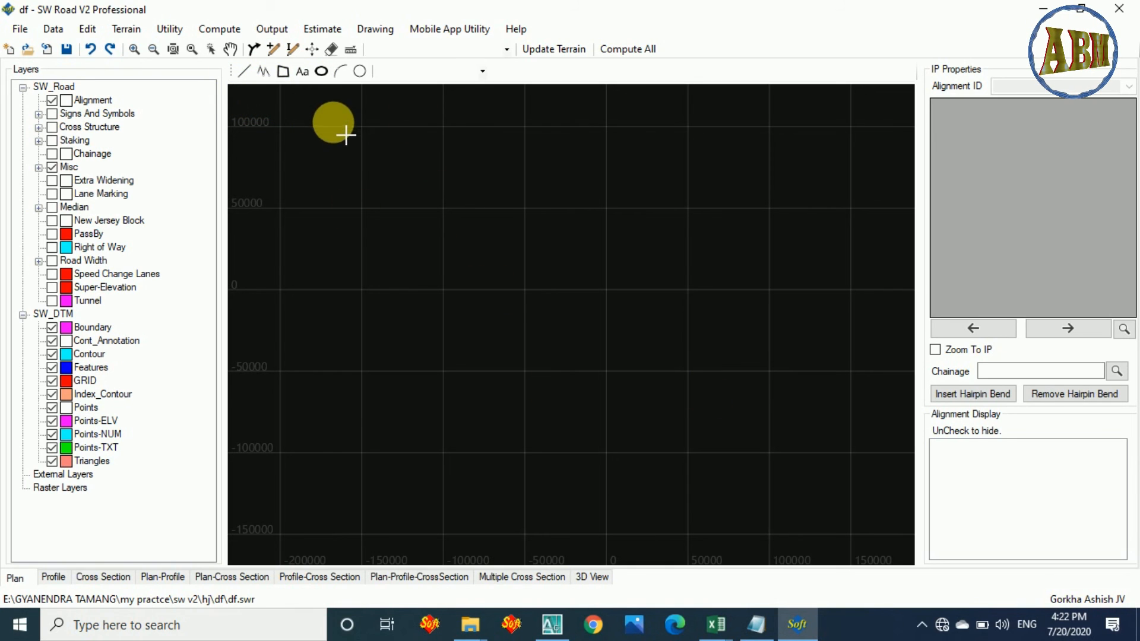
scroll(458, 320, "down", 3)
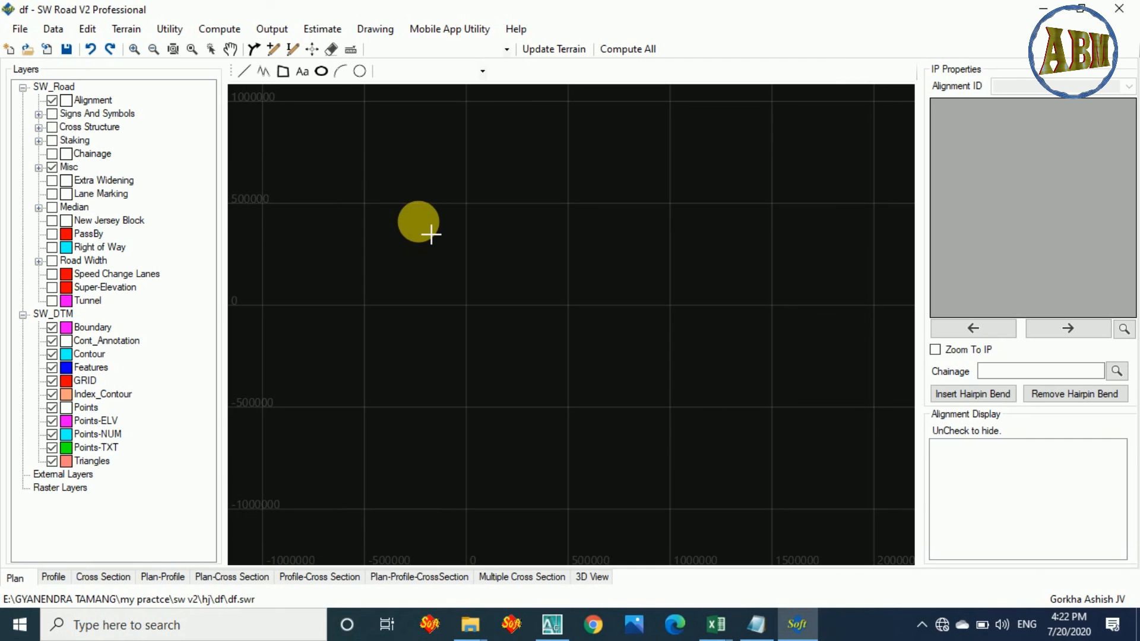
Switch to TS data.xlsx in Excel, examine the survey point coordinates, and return to SW Road.
mouse_move(726, 628)
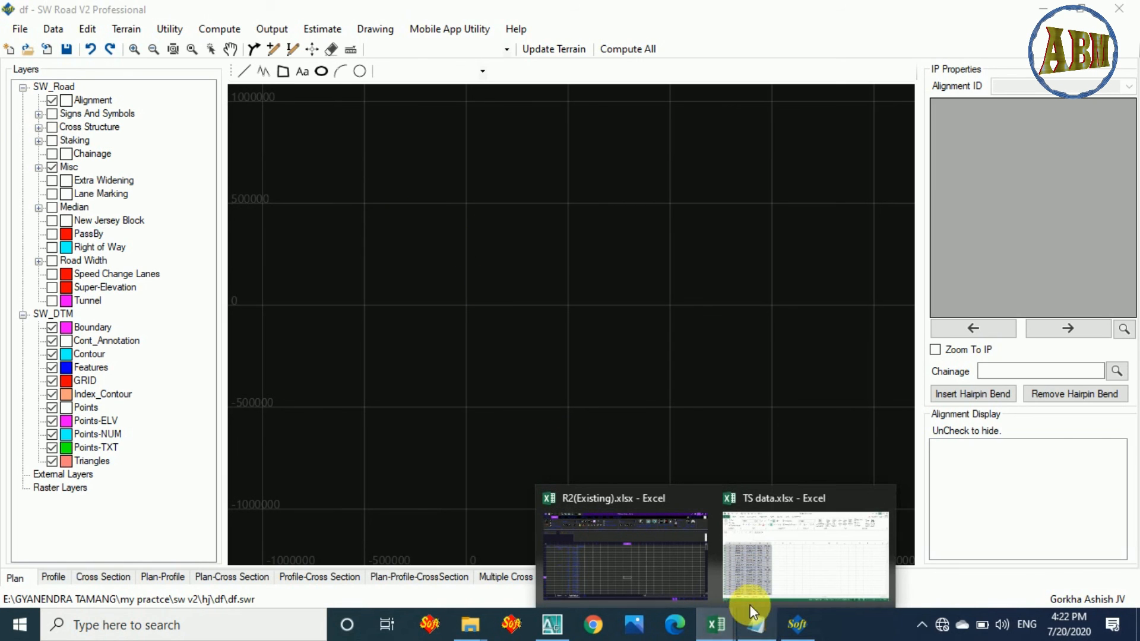
left_click(788, 569)
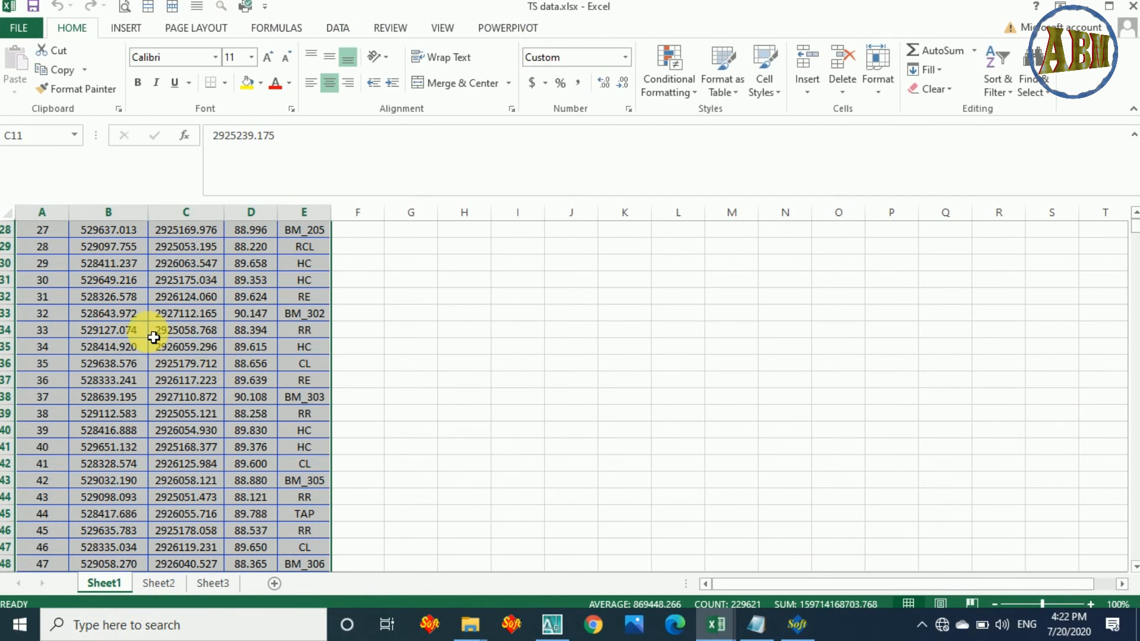
scroll(153, 334, "up", 3)
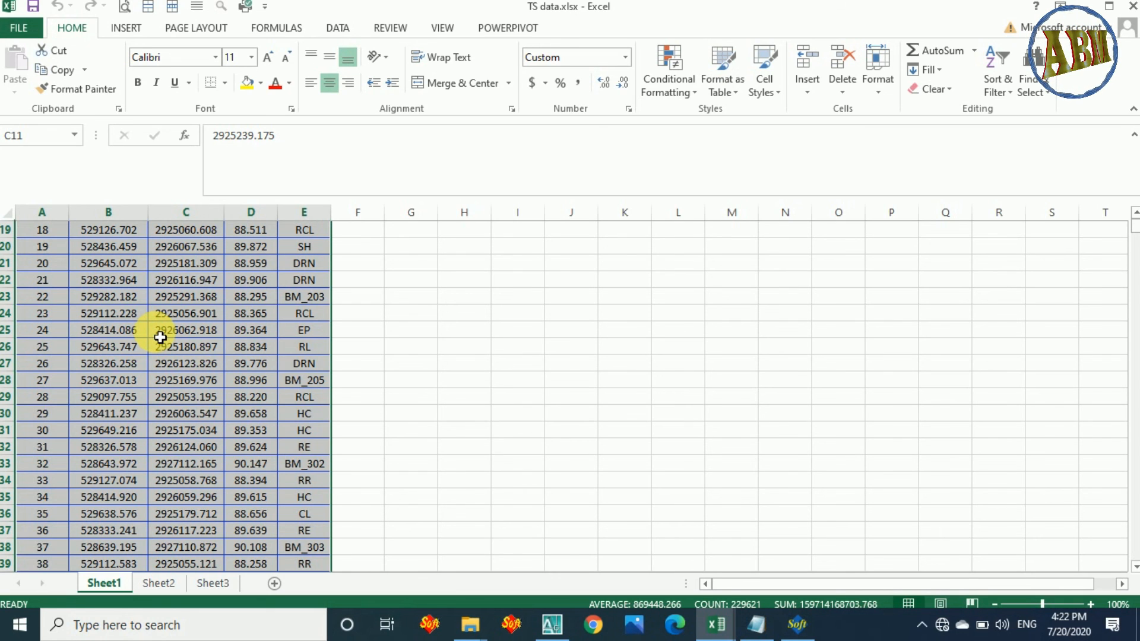
left_click(803, 625)
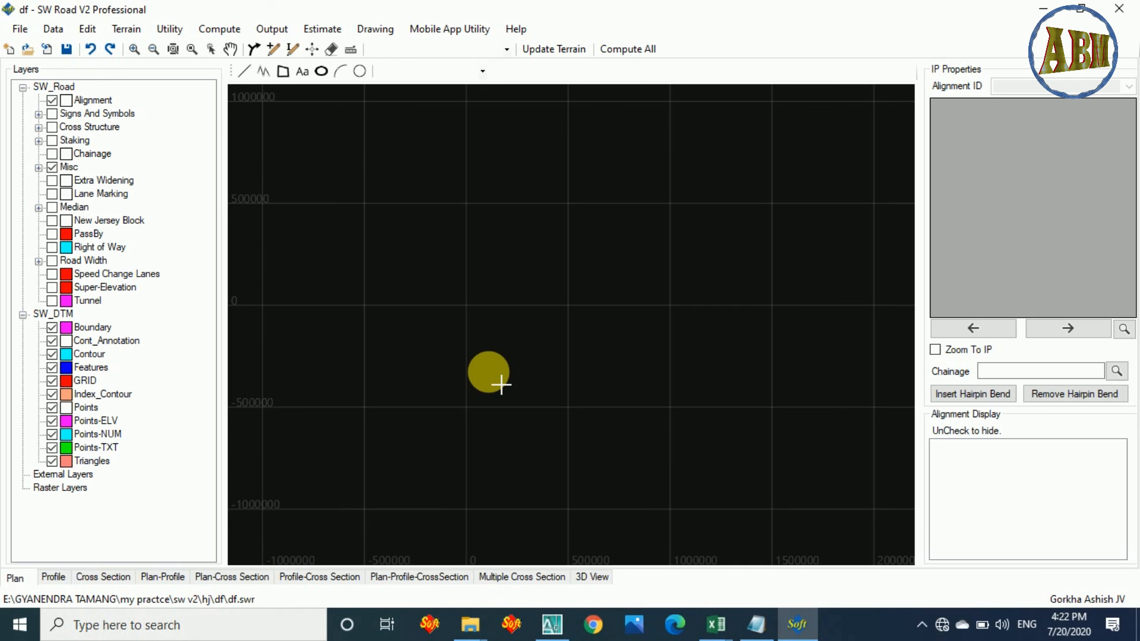
Switch to AutoCAD, examine the imported survey points of the road network, and minimise its window.
left_click(553, 625)
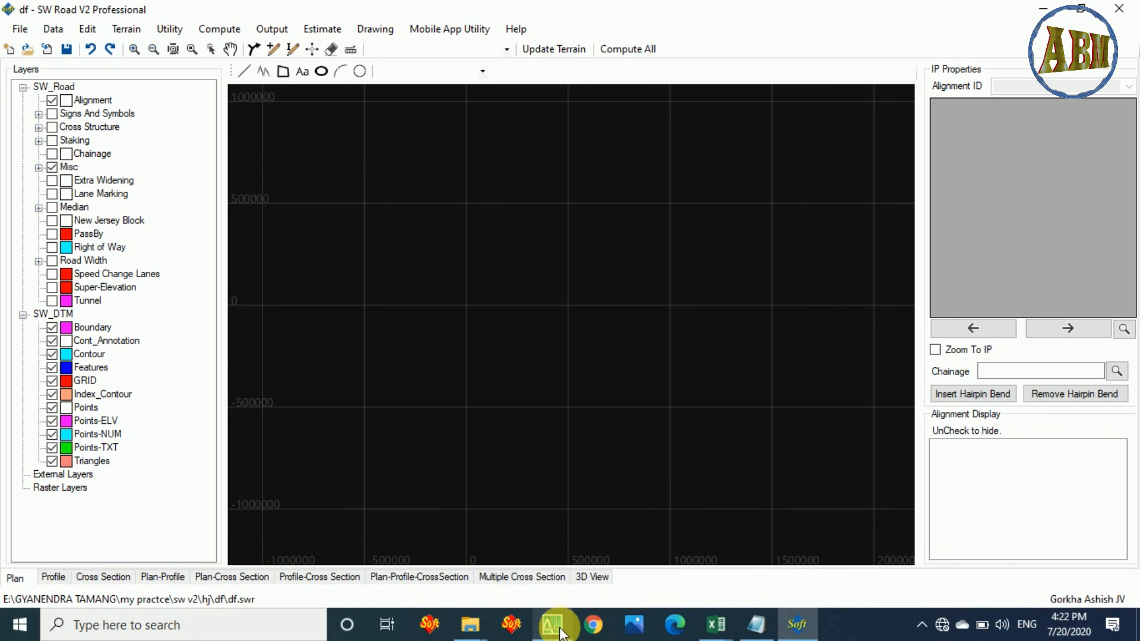
scroll(286, 361, "up", 2)
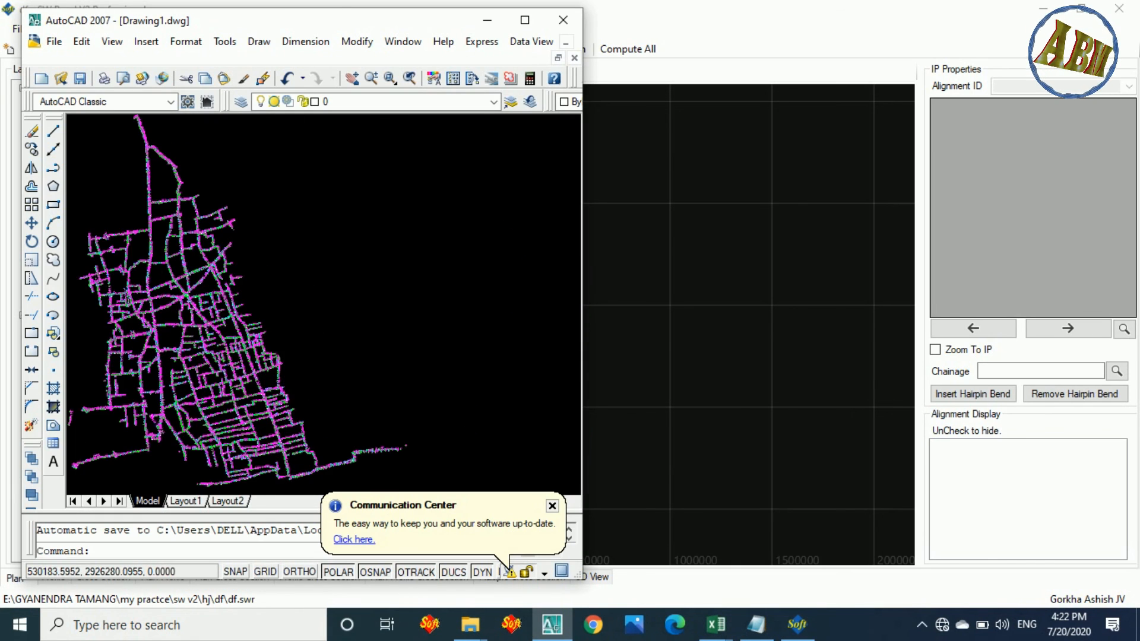
scroll(297, 319, "down", 3)
scroll(298, 319, "up", 6)
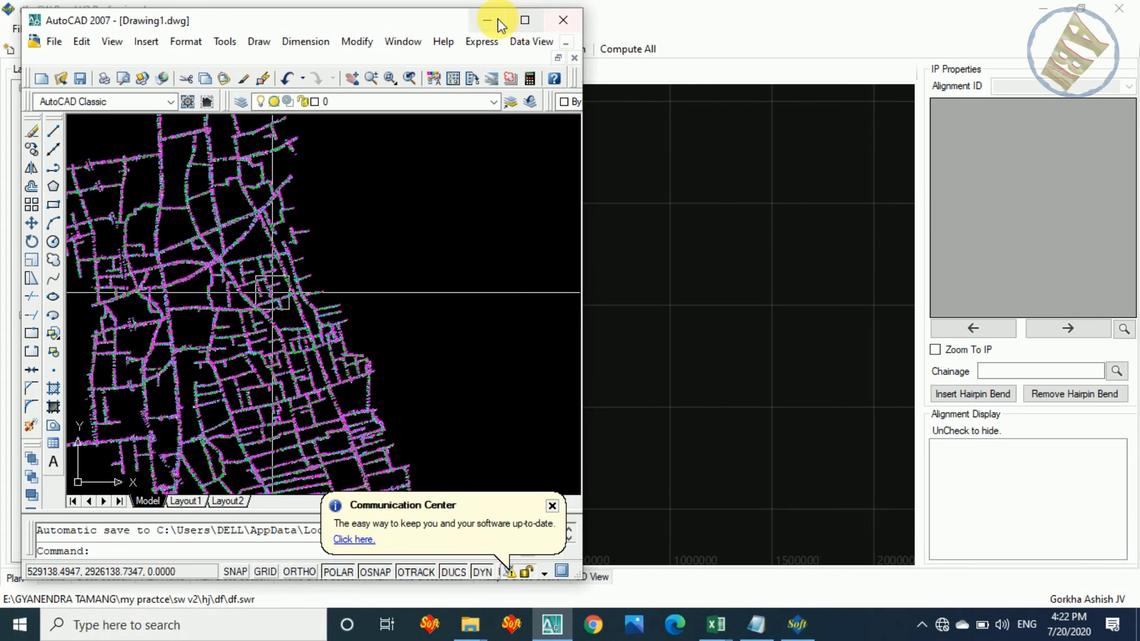
left_click(497, 20)
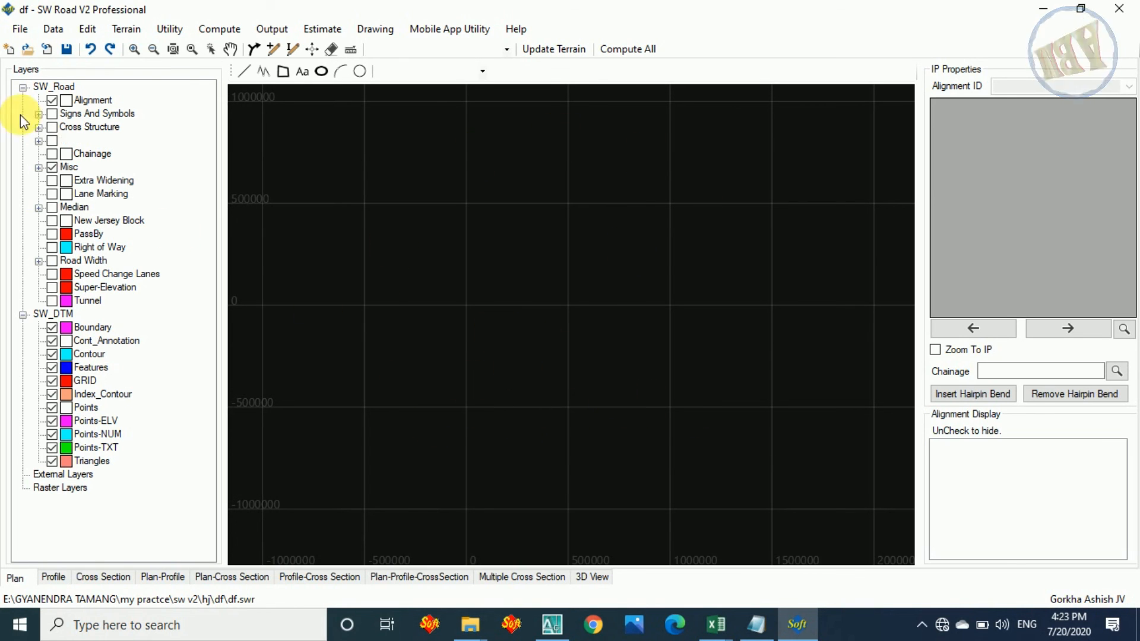
Review the project file commands, including the single and multiple project import options.
left_click(22, 29)
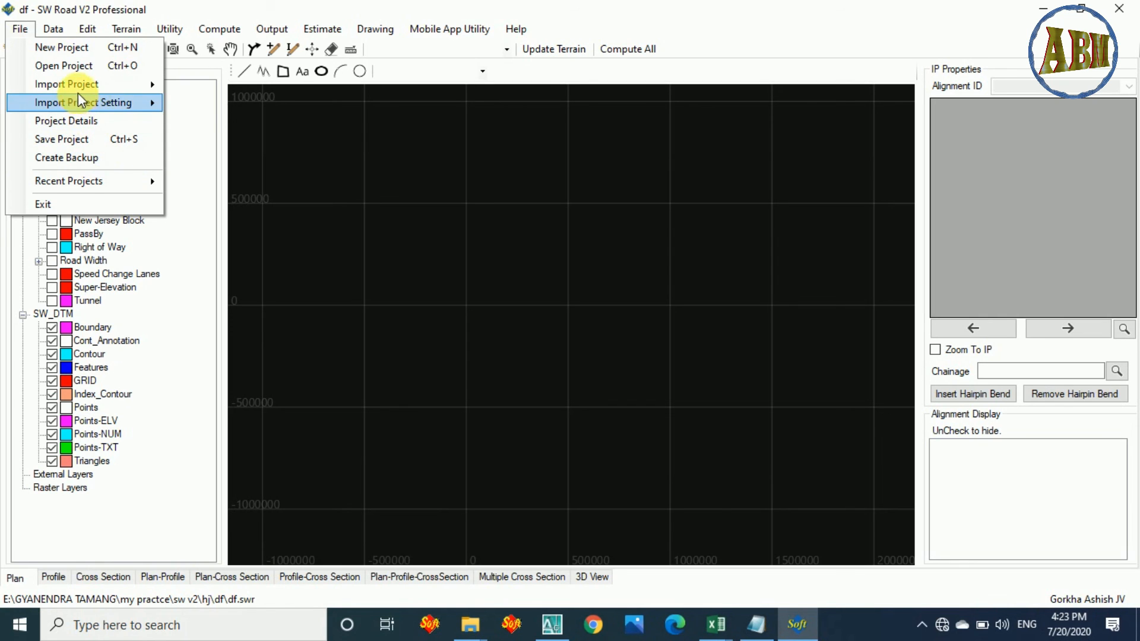
mouse_move(80, 91)
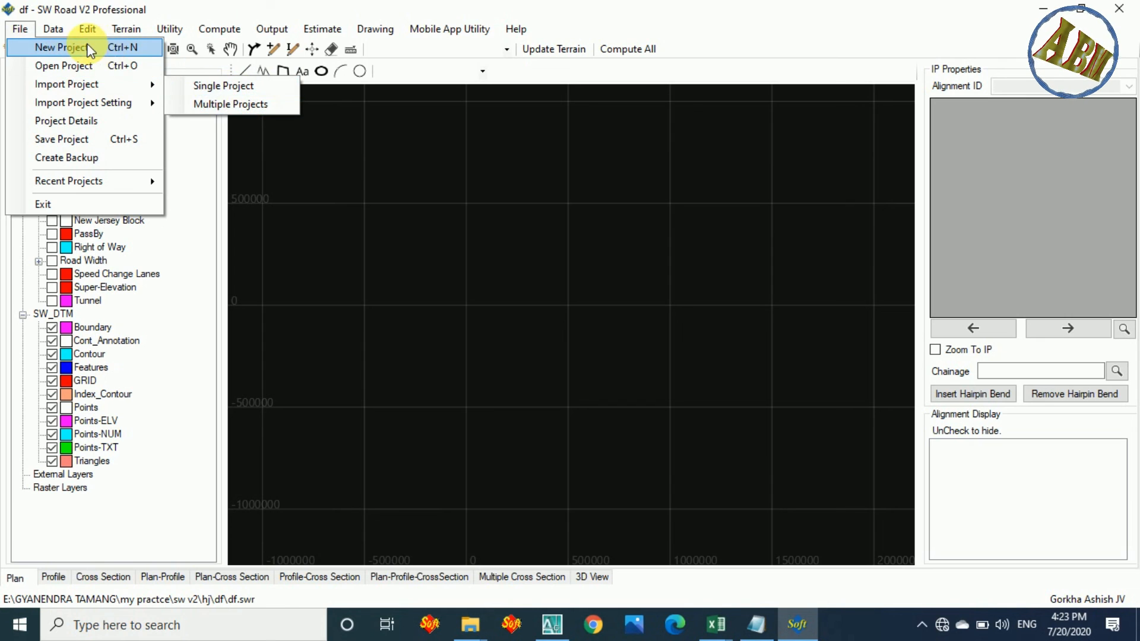
mouse_move(150, 108)
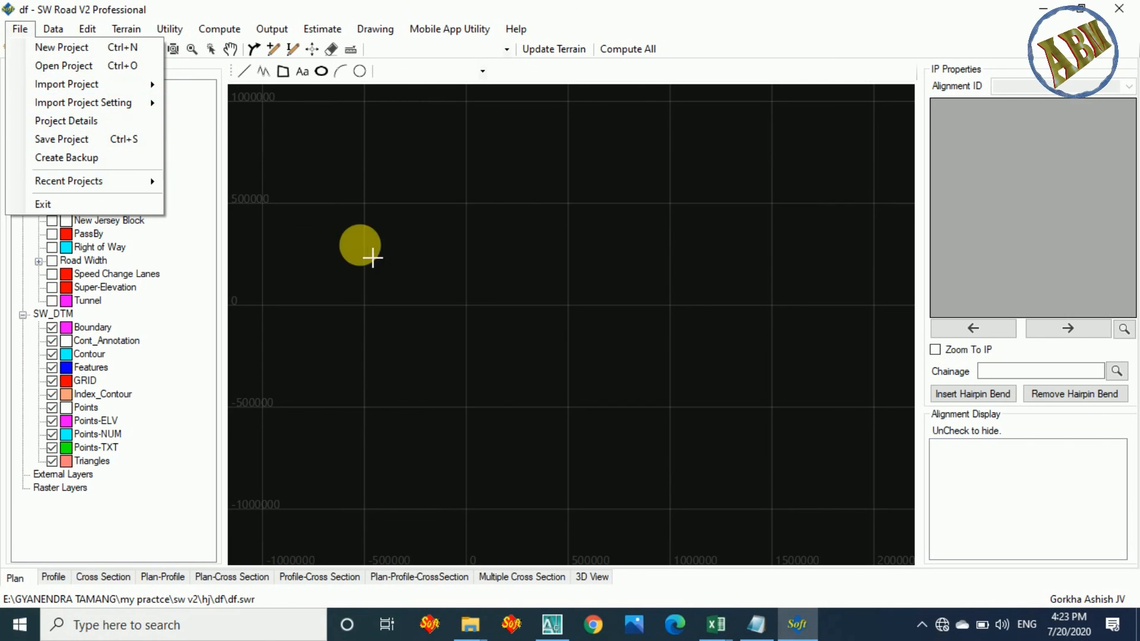
left_click(372, 257)
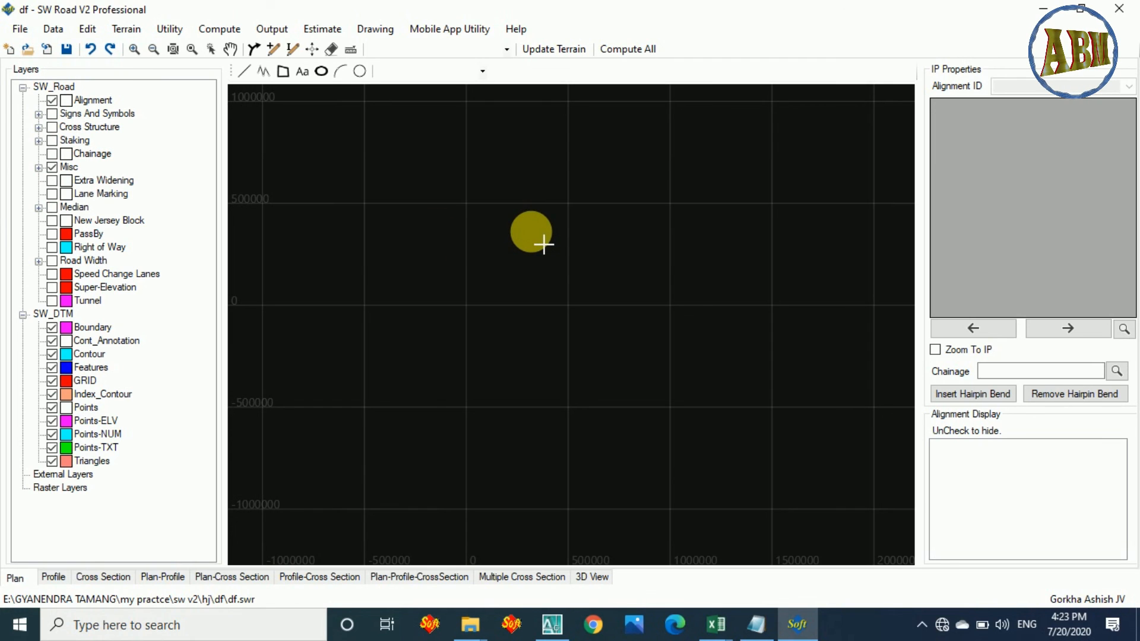